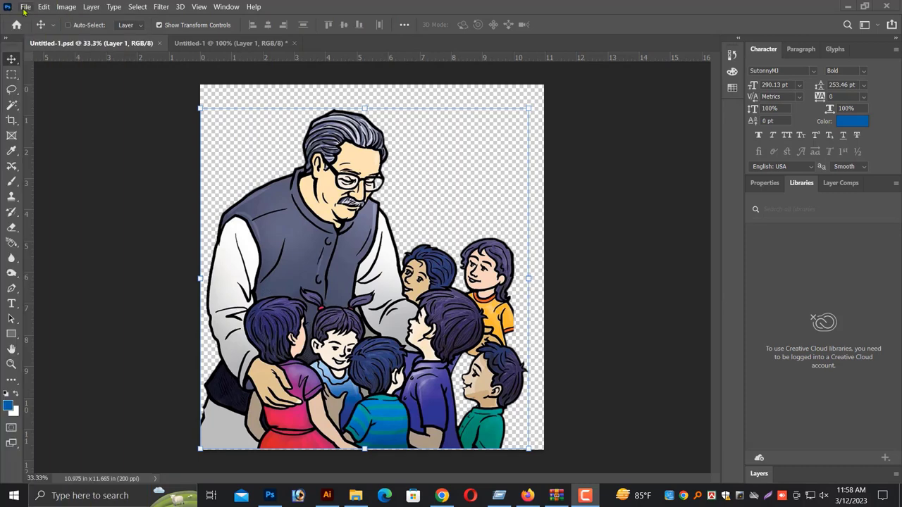
- Create a new 72 × 36 inch Photoshop document at 72 ppi with a black background
left_click(24, 7)
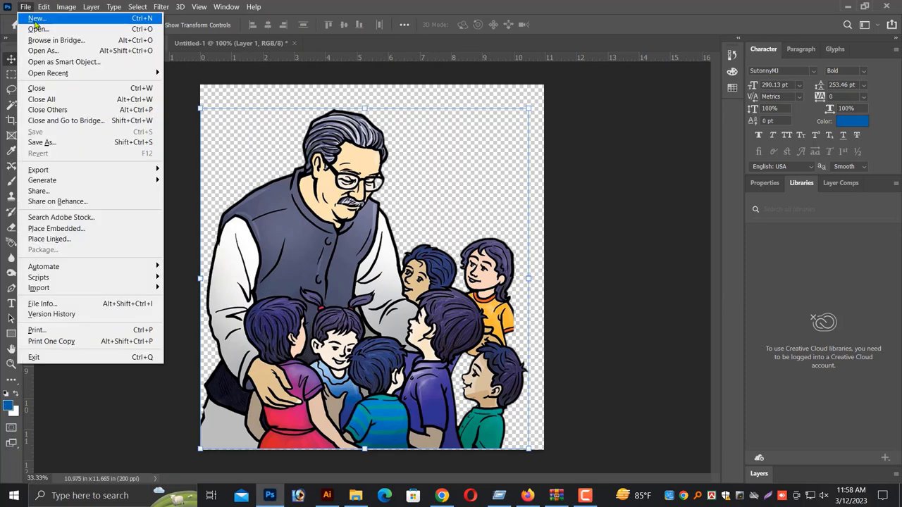
left_click(39, 21)
left_click(740, 146)
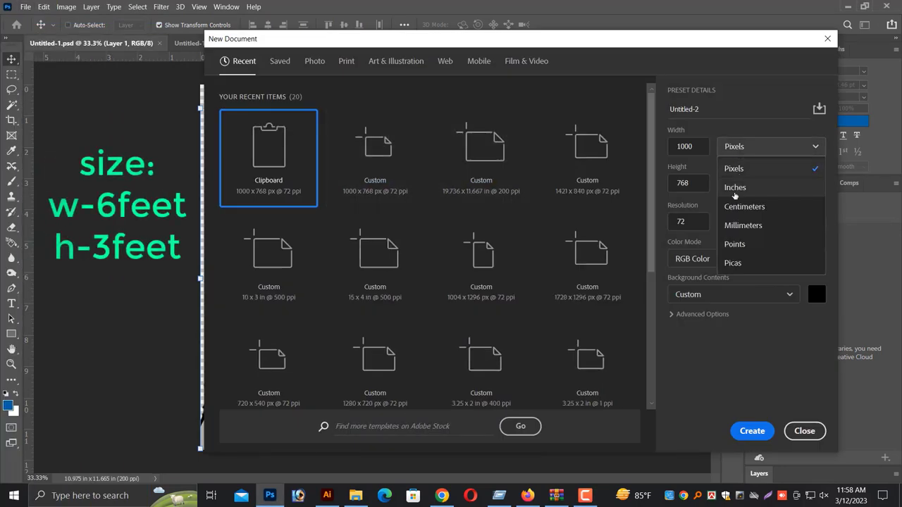
left_click(740, 146)
left_click(740, 145)
left_click(762, 176)
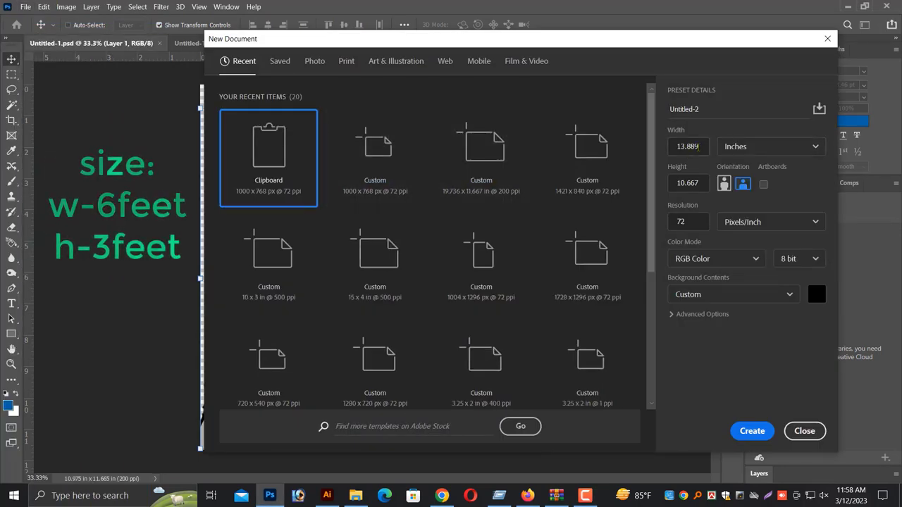
double_click(687, 146)
type("72")
key("Tab")
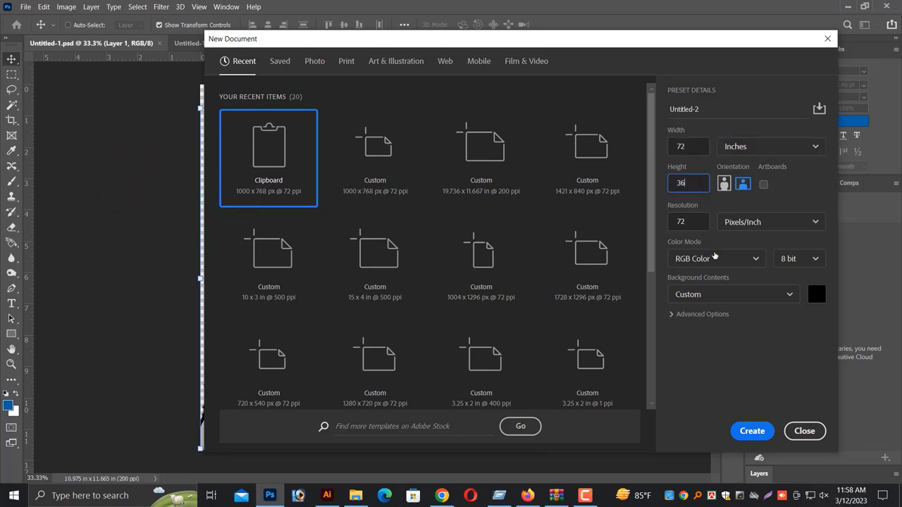
left_click(752, 430)
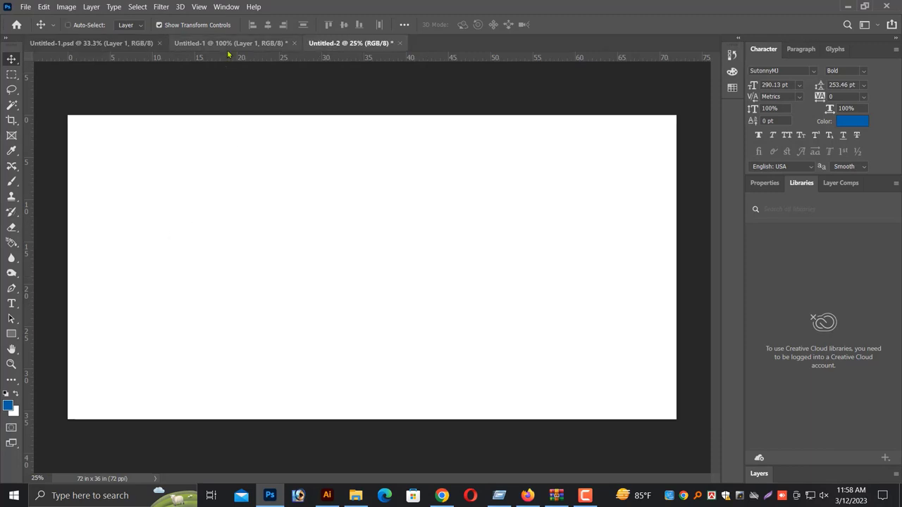
- Copy the blue watercolor splash into the banner and enlarge it toward the top-left
left_click(228, 43)
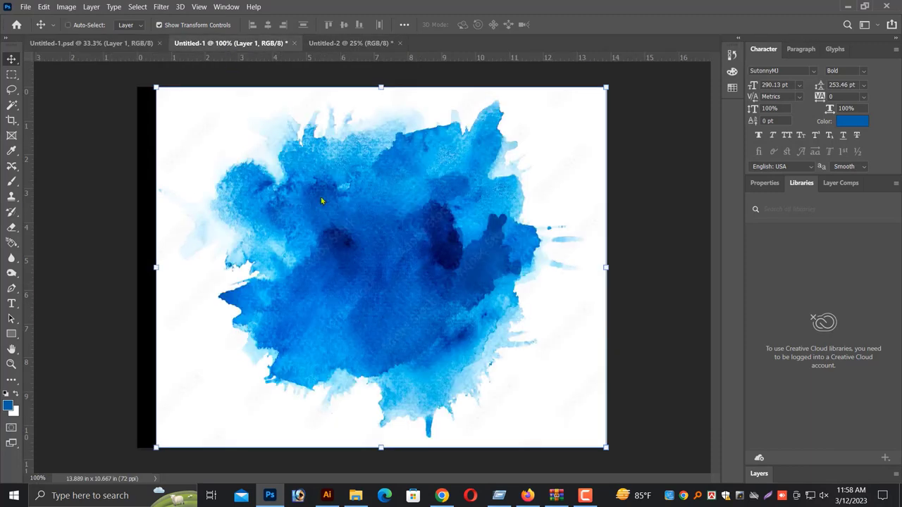
left_click_drag(377, 253, 297, 224)
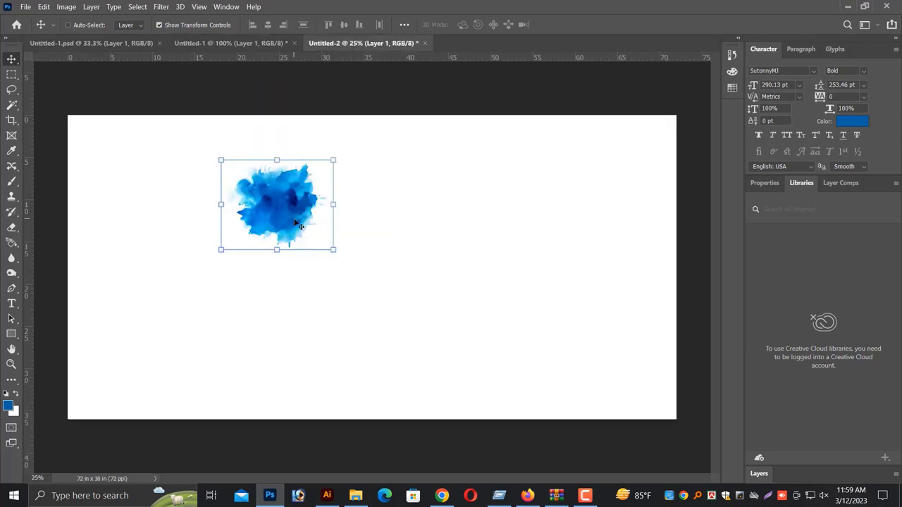
left_click_drag(458, 213, 459, 212)
left_click_drag(340, 211, 141, 177)
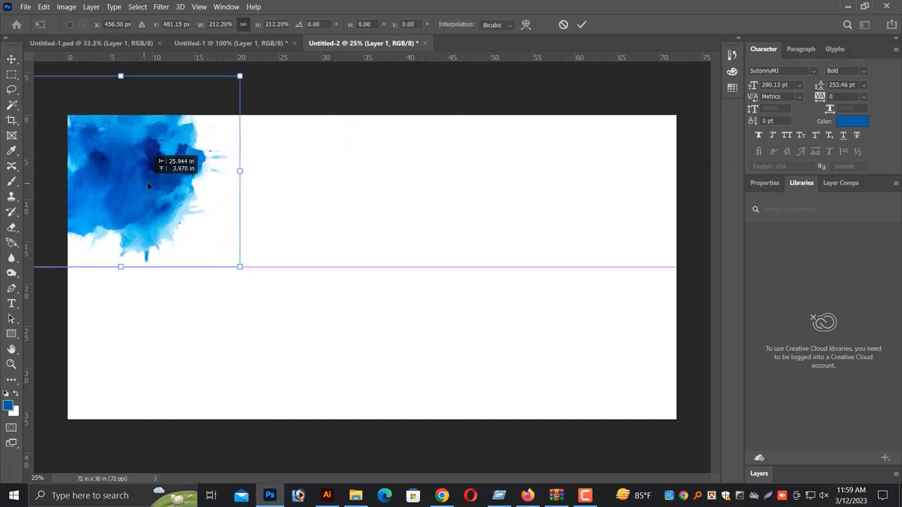
left_click_drag(272, 279, 305, 297)
key("Return")
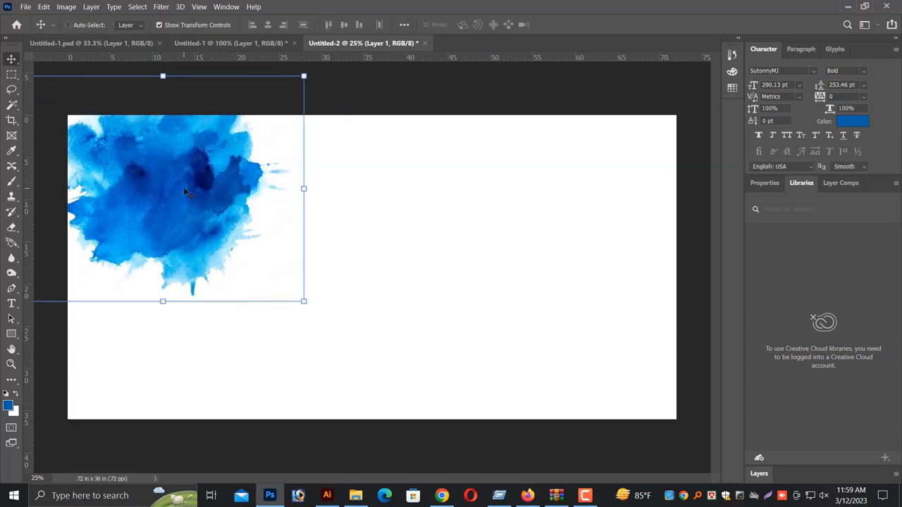
- Close the watercolor source without saving and place the children illustration on the banner
left_click(208, 45)
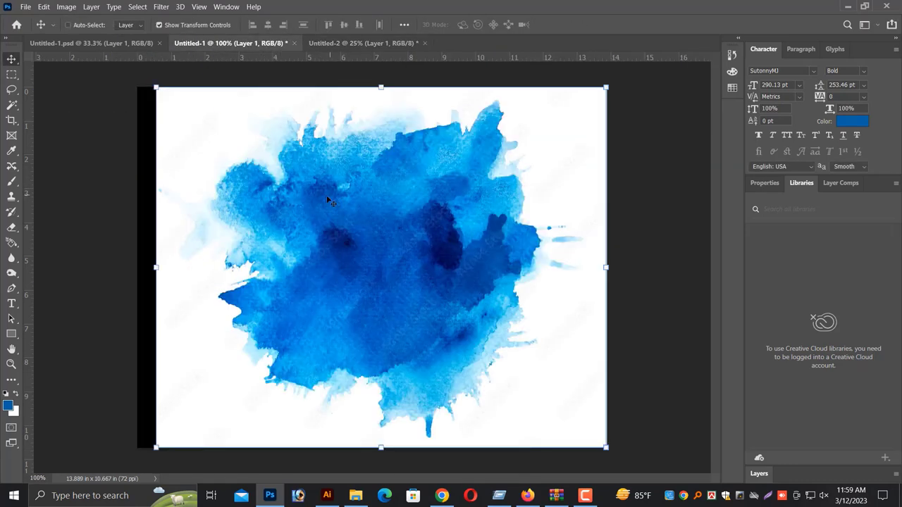
key("ctrl+w")
left_click(473, 194)
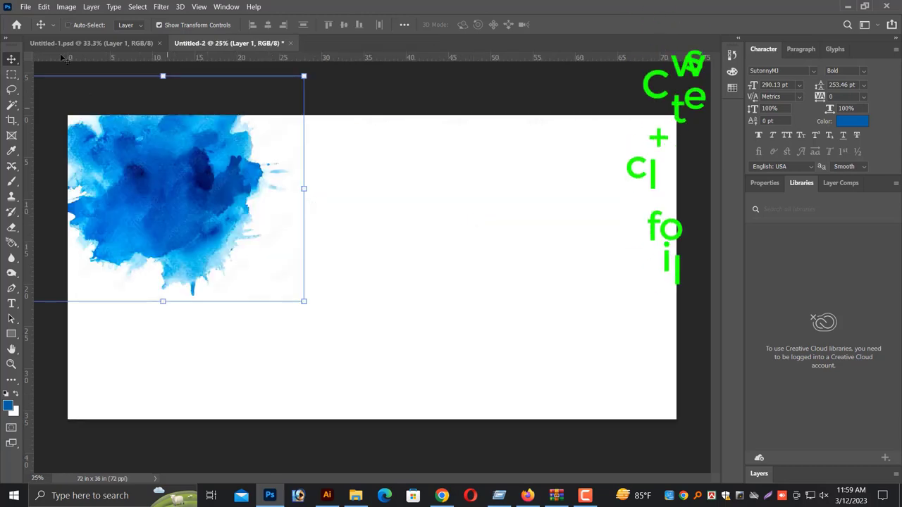
left_click(92, 43)
mouse_move(310, 219)
left_mouse_down()
mouse_move(257, 44)
mouse_move(296, 397)
mouse_move(334, 420)
left_mouse_up()
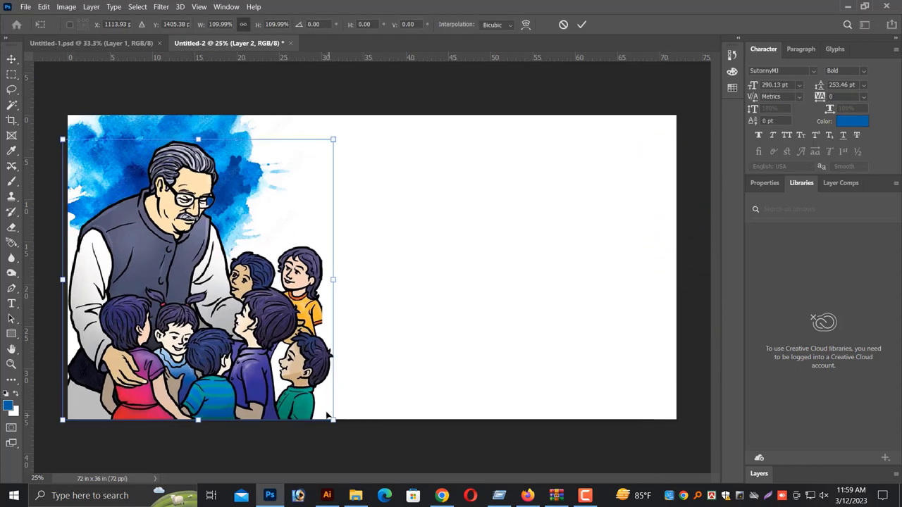
key("Return")
right_click(429, 181)
left_click(439, 185)
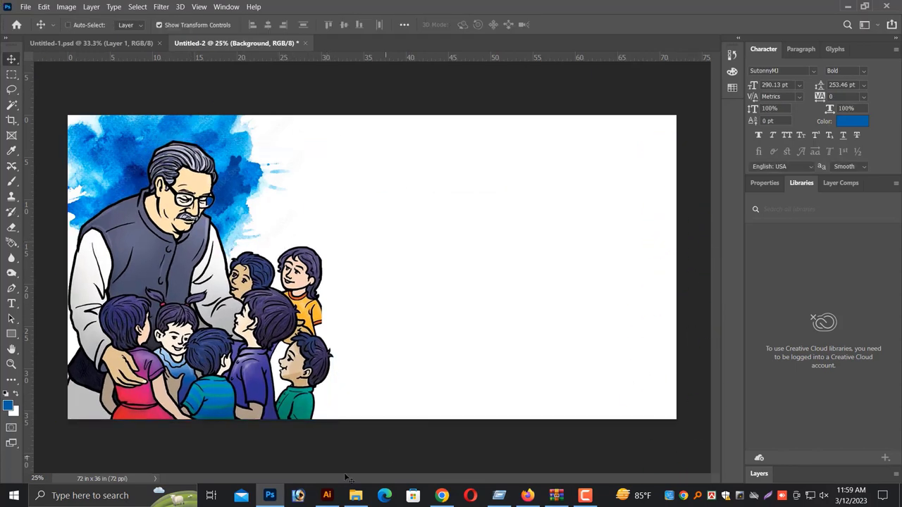
- Select the blue watercolor artwork in Illustrator and drag it toward Photoshop
left_click(326, 495)
scroll(543, 379, "up", 1)
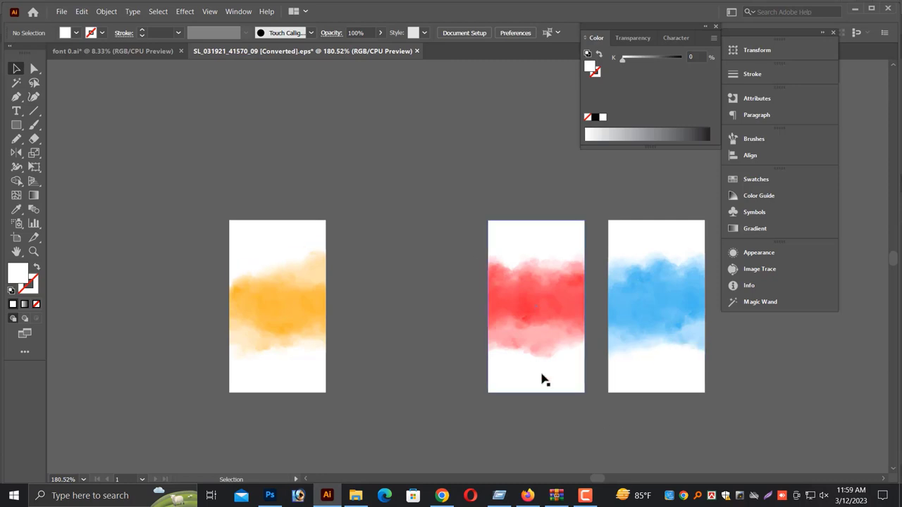
left_click(673, 351)
left_click_drag(662, 321, 360, 373)
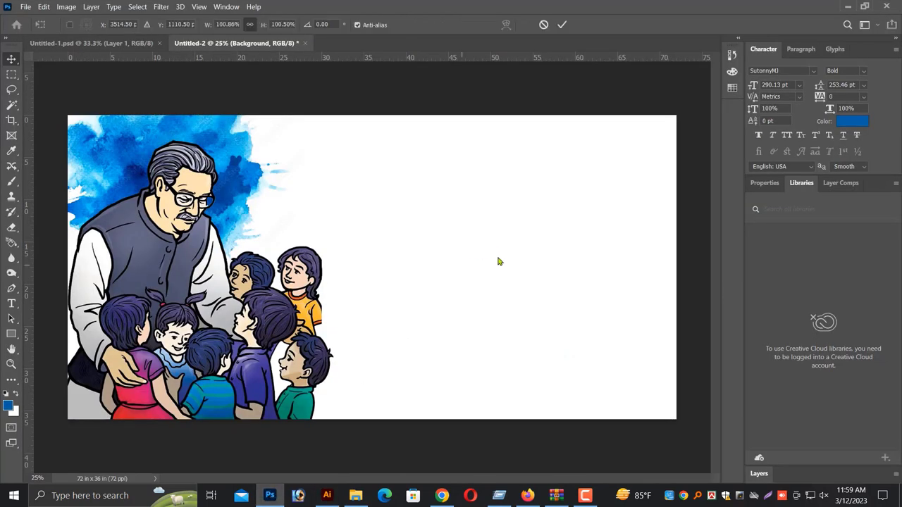
- Place the blue watercolor on the banner's right side and rotate it to a slant
left_click_drag(485, 256, 496, 259)
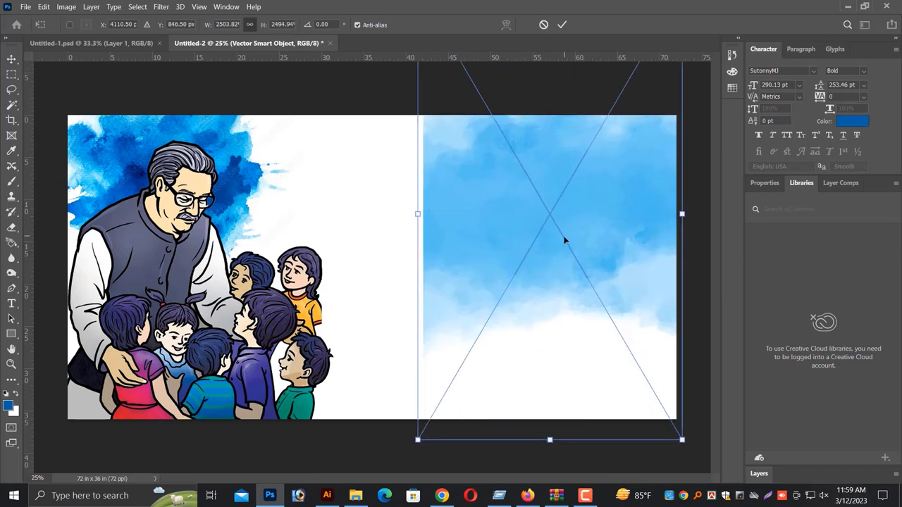
key("ctrl+minus")
mouse_move(378, 65)
left_mouse_down()
mouse_move(289, 224)
mouse_move(446, 246)
mouse_move(449, 217)
left_mouse_up()
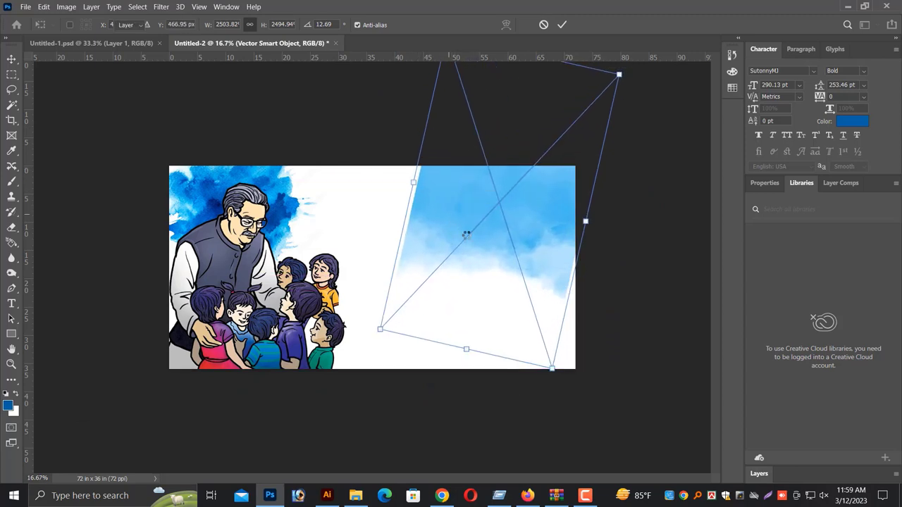
key("Return")
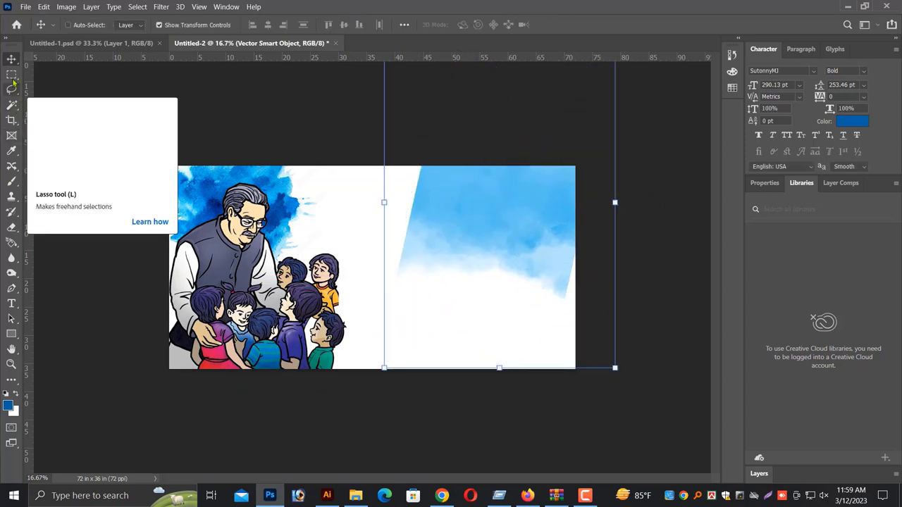
- Rasterize the blue wash and erase its hard diagonal and right edges into a soft fade
key("m")
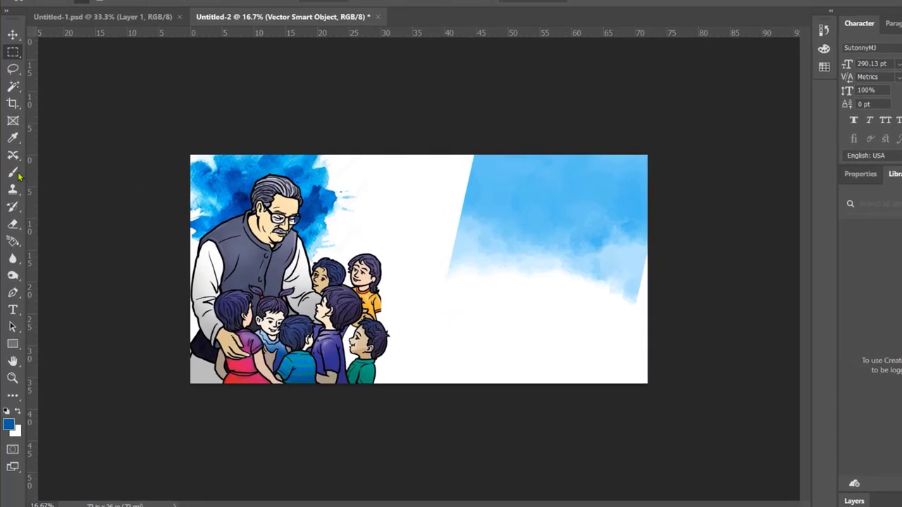
key("e")
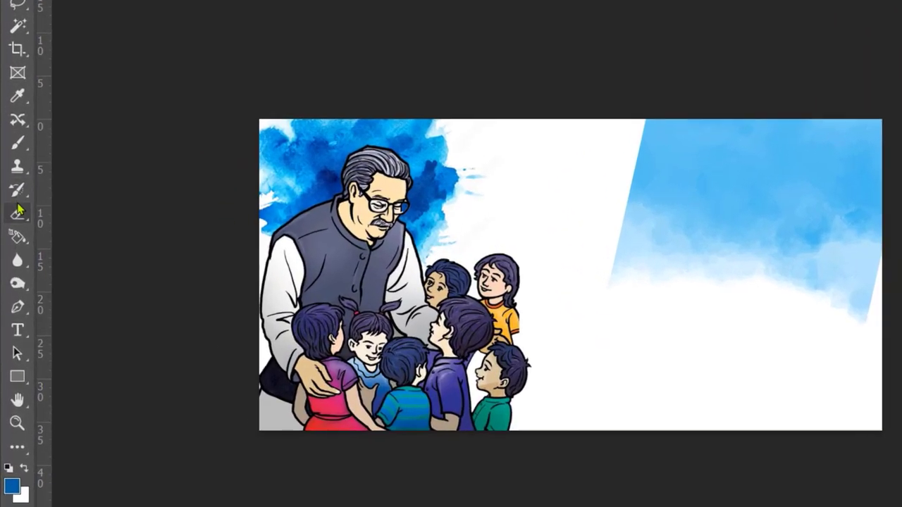
left_click(573, 152)
left_click(587, 146)
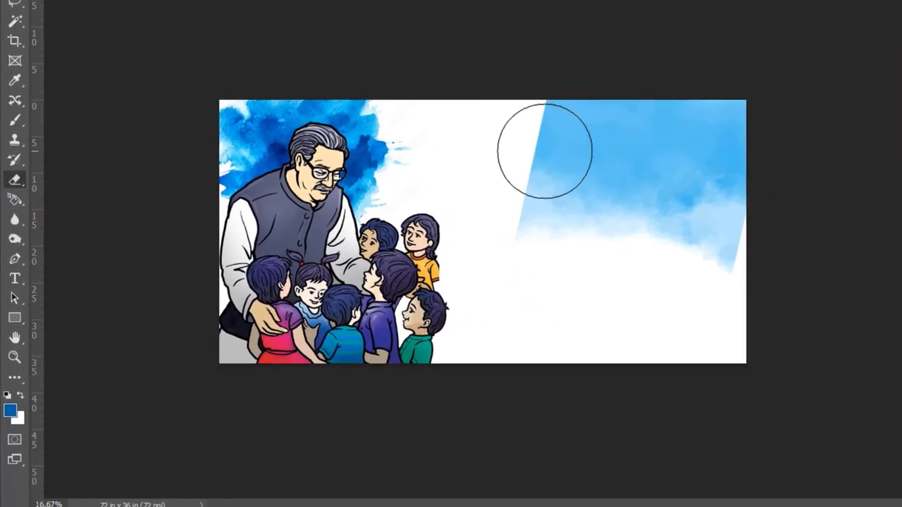
left_click_drag(552, 149, 484, 322)
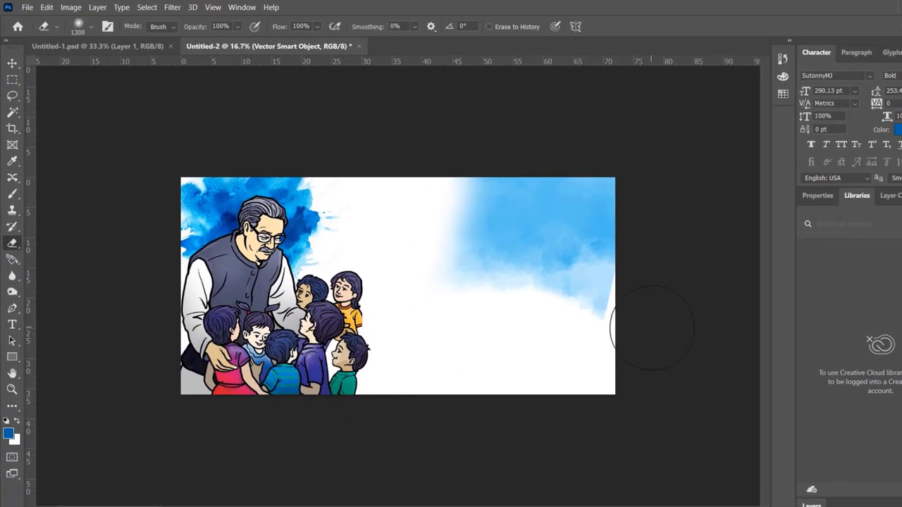
left_click_drag(652, 328, 604, 332)
key("bracketright")
key("bracketright")
key("bracketright")
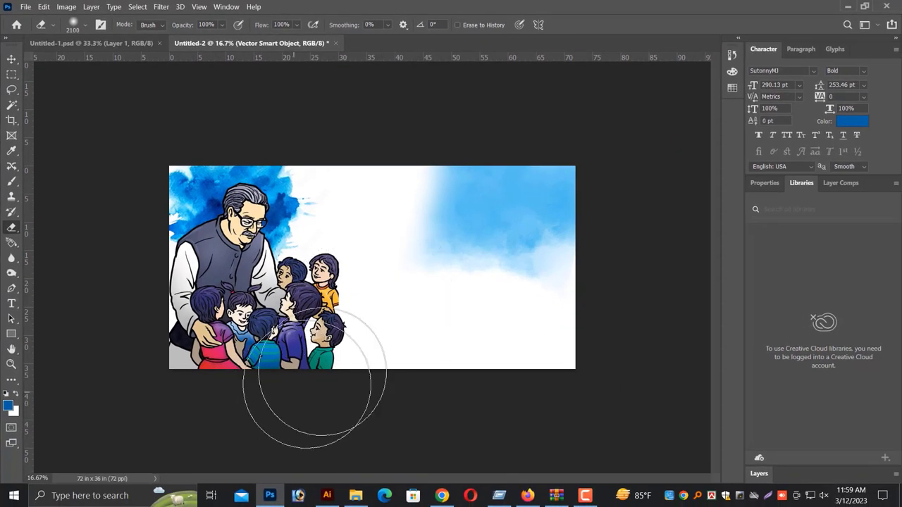
- Move the softened blue wash up on the banner
left_click(11, 59)
left_click_drag(417, 184, 440, 175)
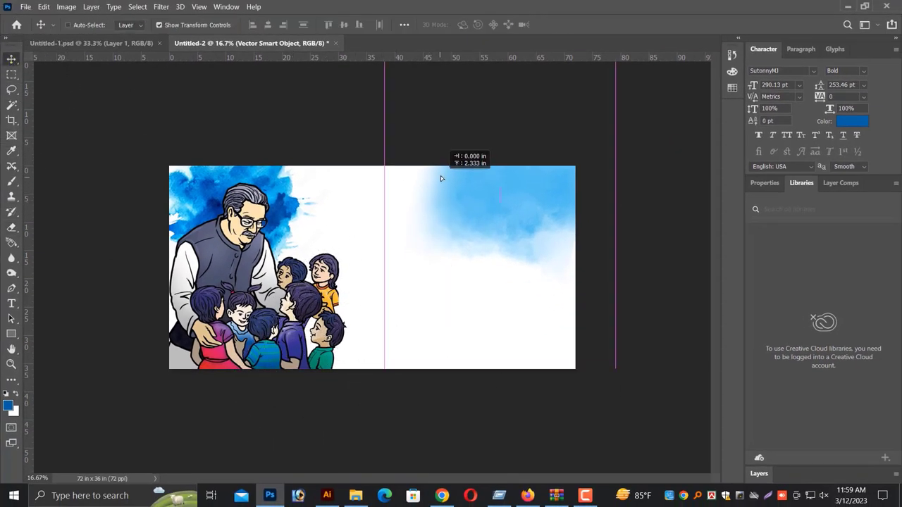
key("ctrl+plus")
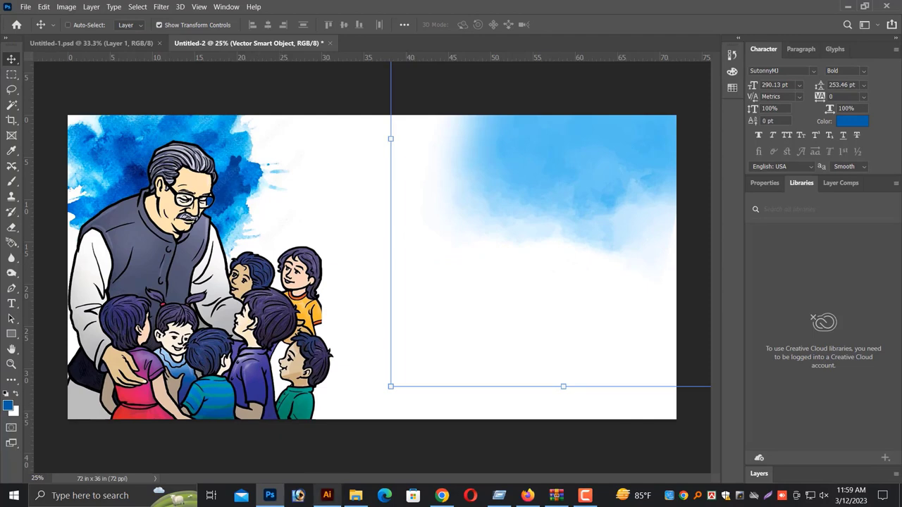
- Select the orange watercolor artwork in Illustrator and drag it toward Photoshop
left_click(327, 495)
left_click(306, 377)
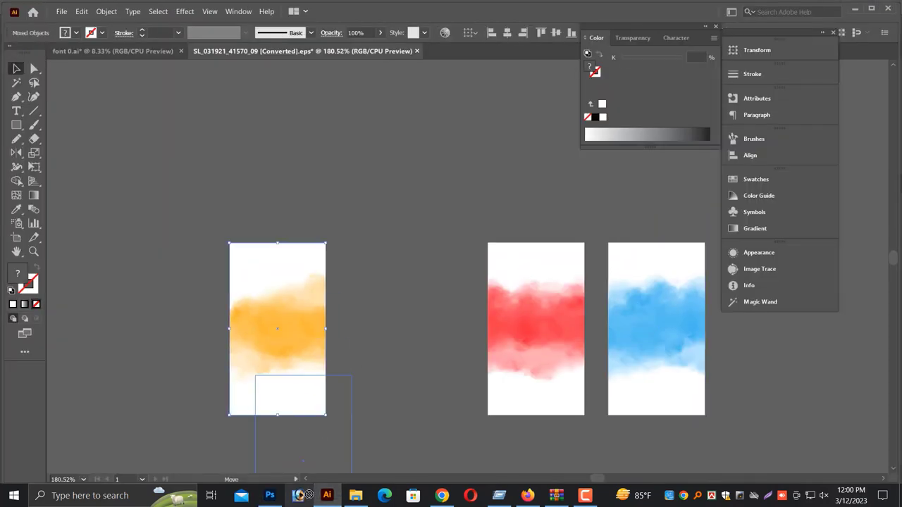
left_click_drag(280, 505, 381, 272)
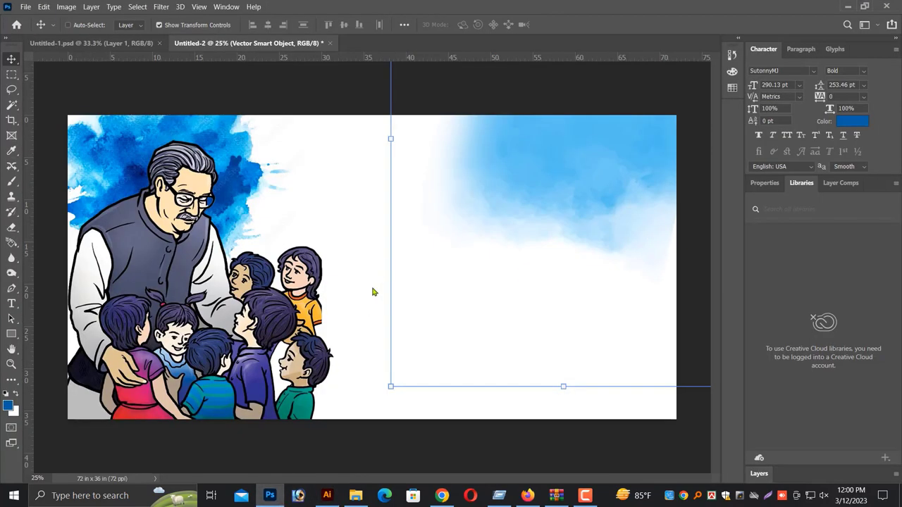
- Place the orange watercolor on the banner, enlarged and shifted into the middle
left_click_drag(393, 307, 395, 272)
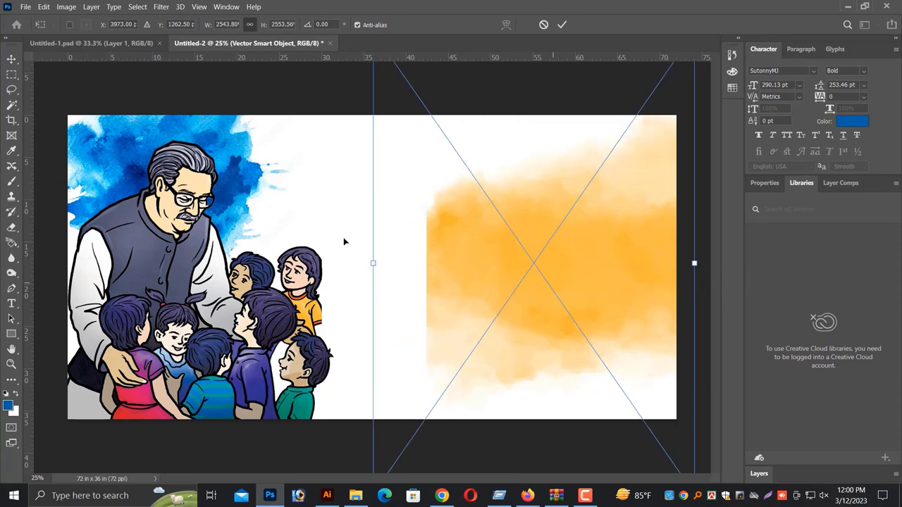
mouse_move(345, 239)
left_mouse_down()
mouse_move(475, 306)
mouse_move(444, 278)
left_mouse_up()
key("Return")
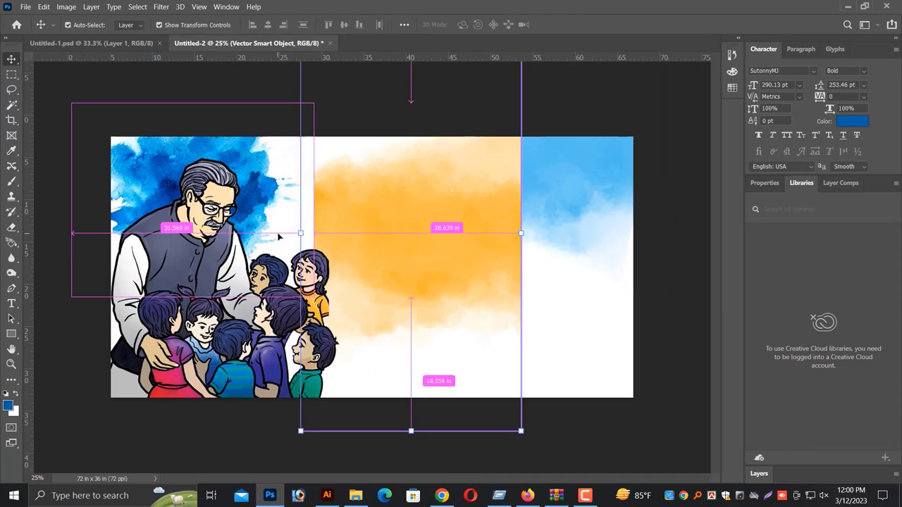
key("ctrl+minus")
left_click_drag(372, 227, 354, 227)
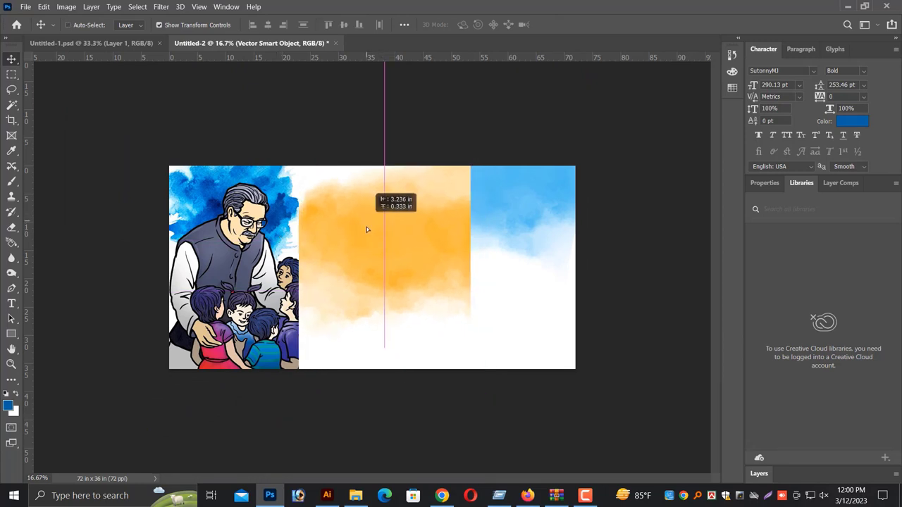
- Rasterize the orange wash and erase it off the children, blending its edge into the blue
key("e")
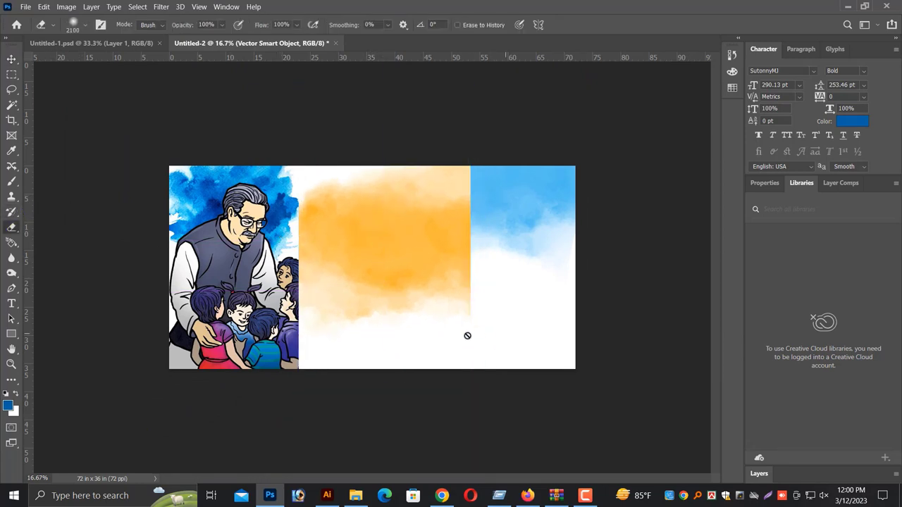
left_click(468, 336)
left_click(455, 202)
left_click_drag(325, 390, 321, 338)
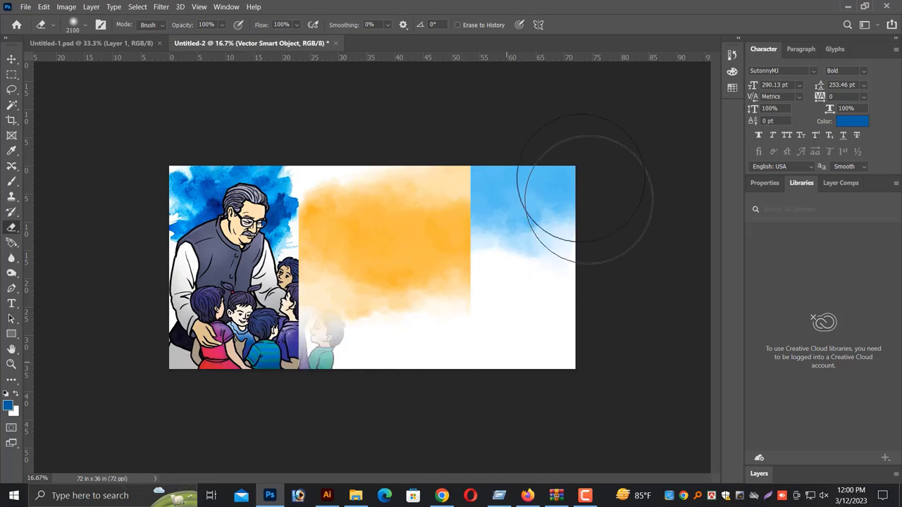
left_click_drag(514, 201, 527, 316)
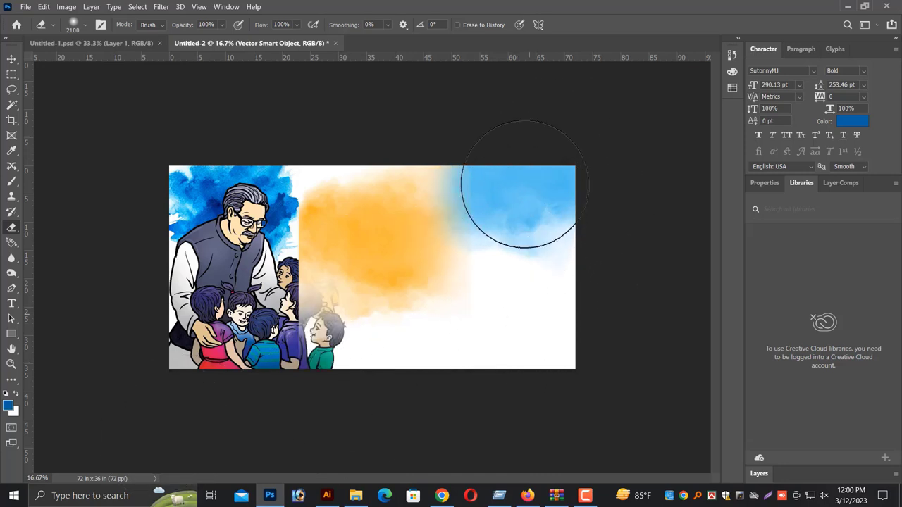
left_click_drag(513, 172, 395, 181)
left_click_drag(324, 233, 249, 317)
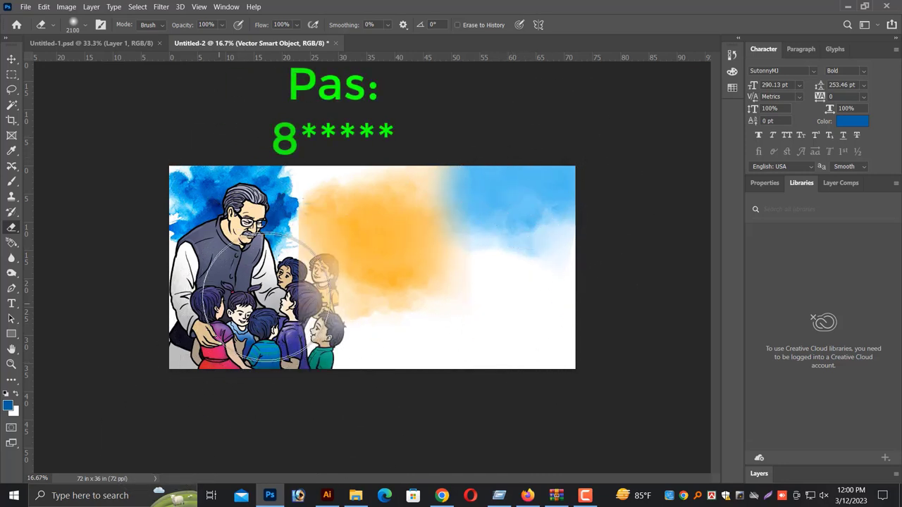
left_click_drag(310, 212, 320, 296)
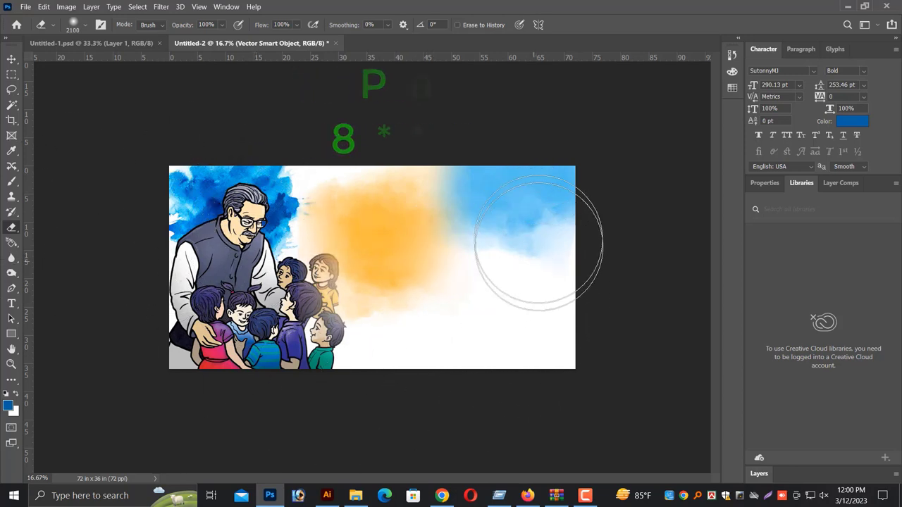
left_click(11, 58)
- Reposition the watercolour wash layer behind the figure on the banner
key("ctrl+plus")
mouse_move(413, 234)
left_mouse_down()
mouse_move(383, 206)
mouse_move(431, 216)
left_mouse_up()
key("ctrl+minus")
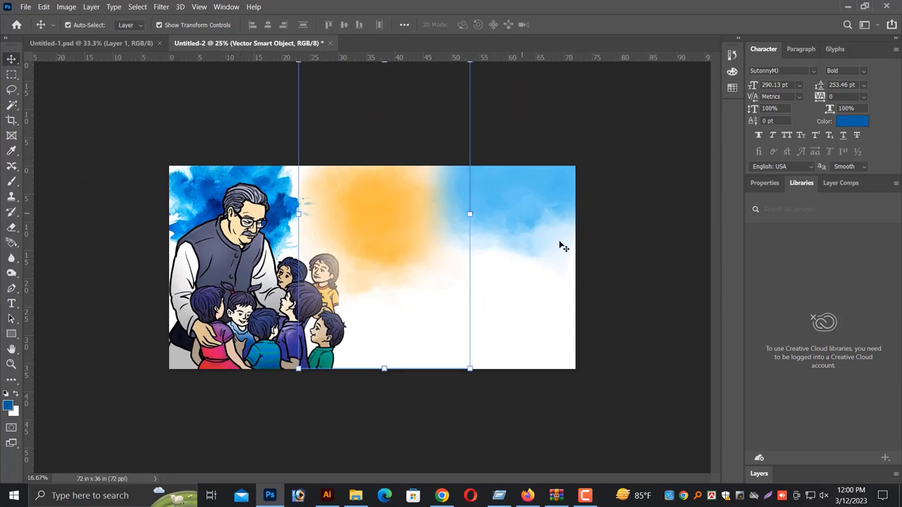
key("a")
key("v")
left_click_drag(397, 247, 625, 419)
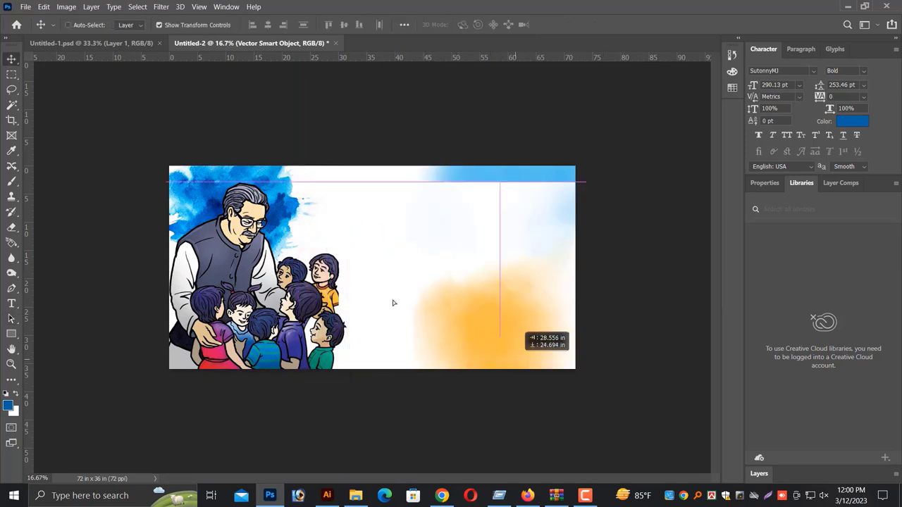
left_click_drag(624, 419, 334, 234)
left_click_drag(418, 263, 382, 256)
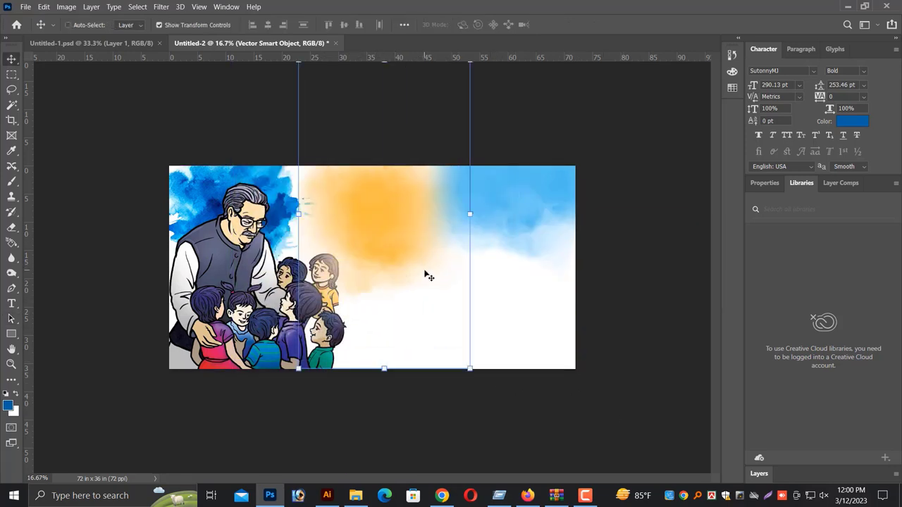
- Stretch the watercolour smart object wider to the right and clear the selection
key("ctrl+plus")
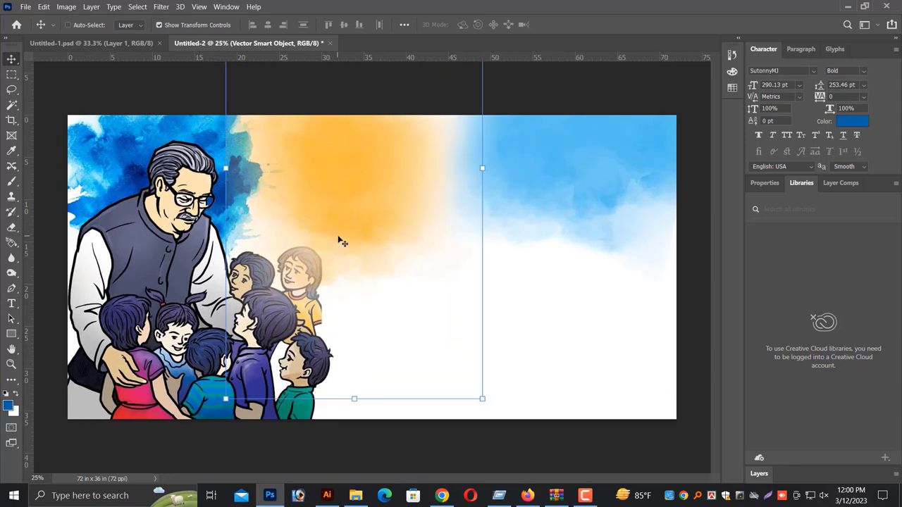
left_click(184, 260, "ctrl")
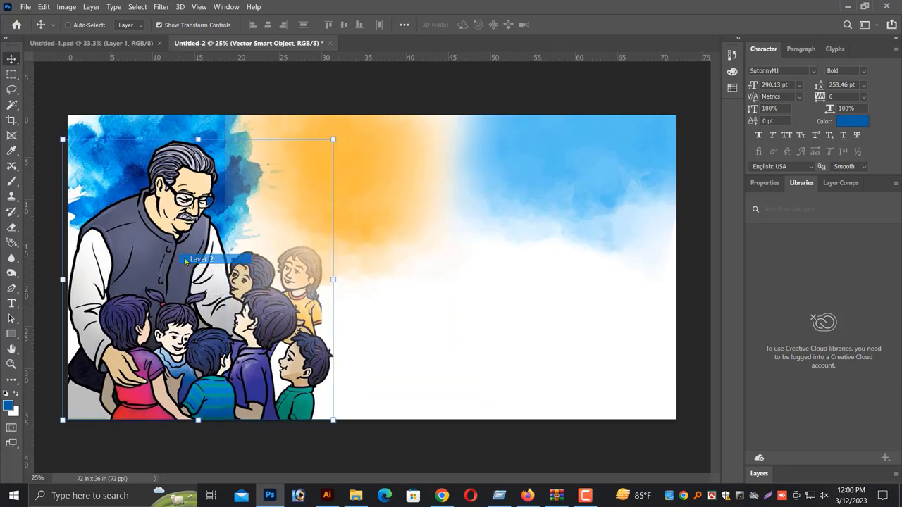
right_click(403, 187)
left_click(430, 189)
left_click_drag(482, 168, 513, 168)
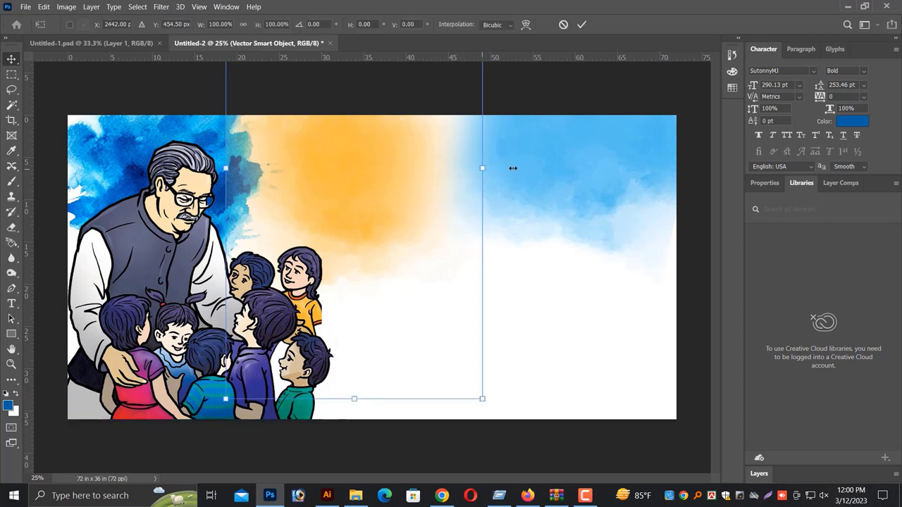
key("Return")
key("ctrl+minus")
key("ctrl+minus")
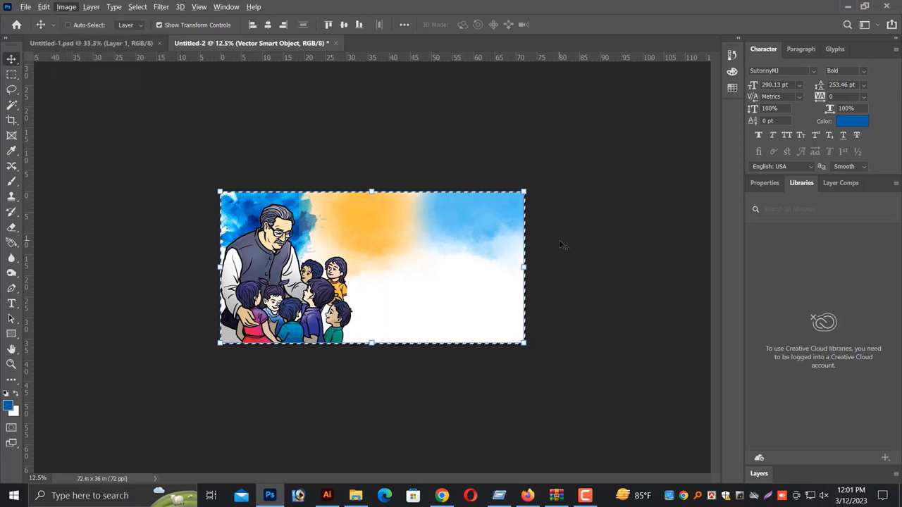
key("ctrl+d")
- Close the watercolour swatch document in Illustrator without saving
key("ctrl+plus")
right_click(478, 310)
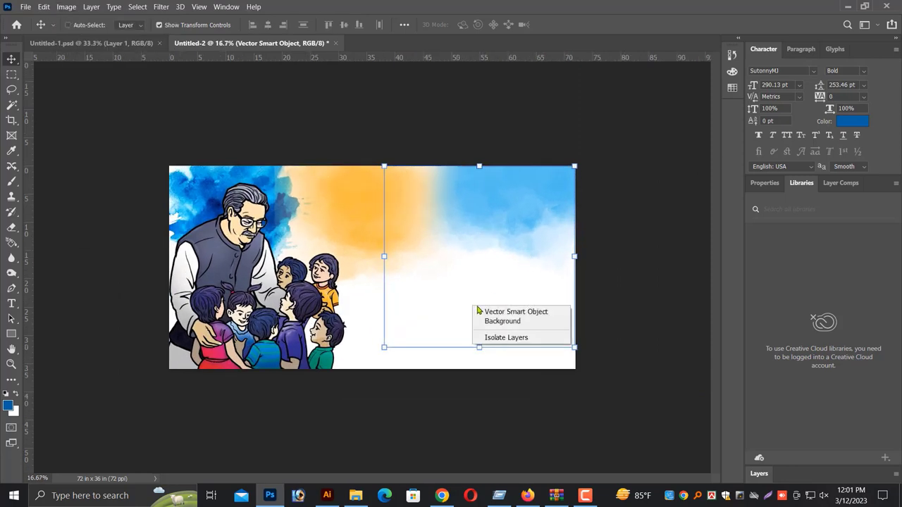
left_click(483, 314)
key("alt+Tab")
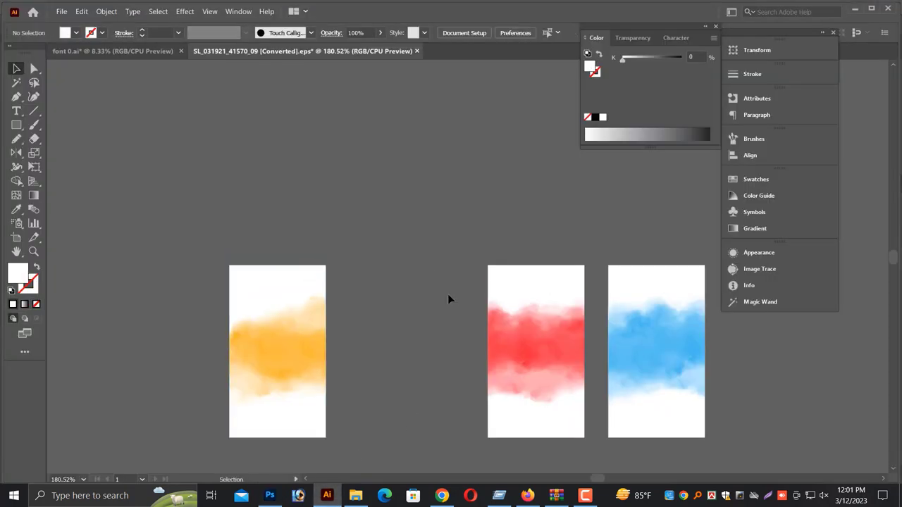
key("ctrl+w")
left_click(513, 265)
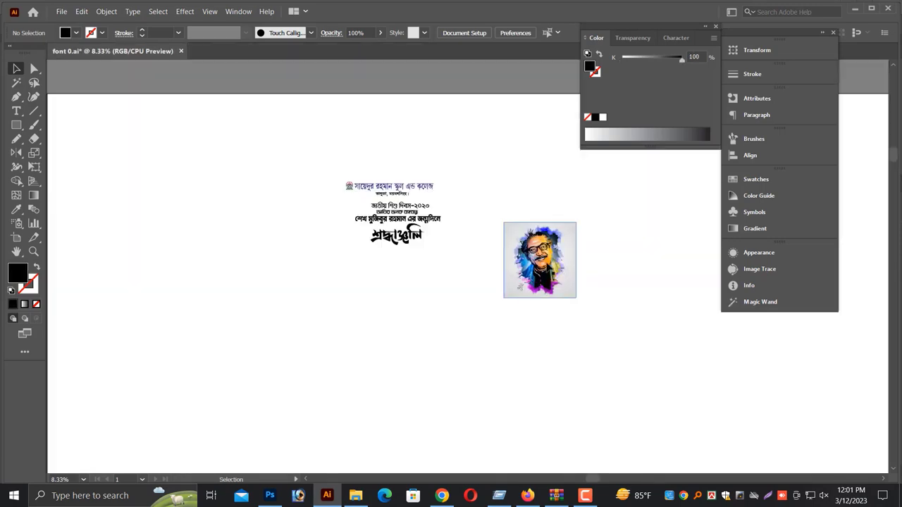
- Cut the portrait from the Illustrator layout and paste it into the banner as a Smart Object
key("Delete")
left_click(275, 500)
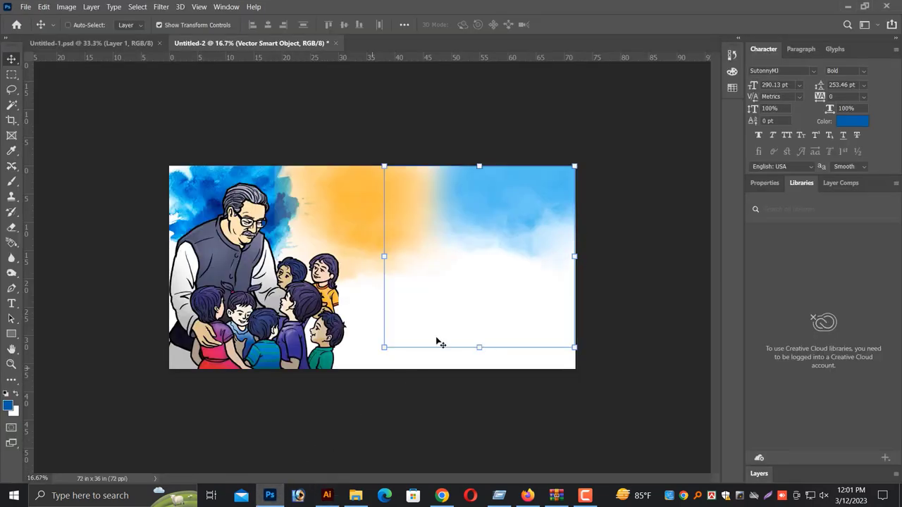
key("ctrl+v")
key("ctrl+z")
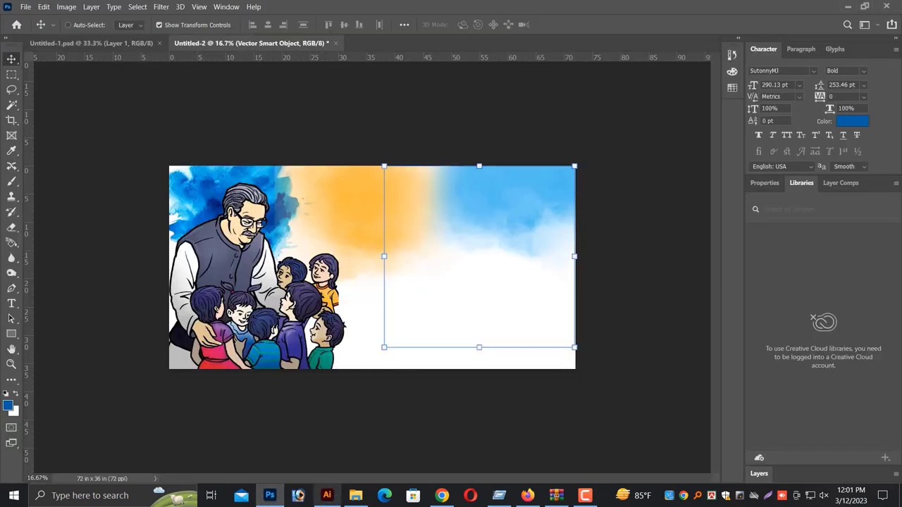
key("alt+Tab")
key("ctrl+z")
key("ctrl+shift+z")
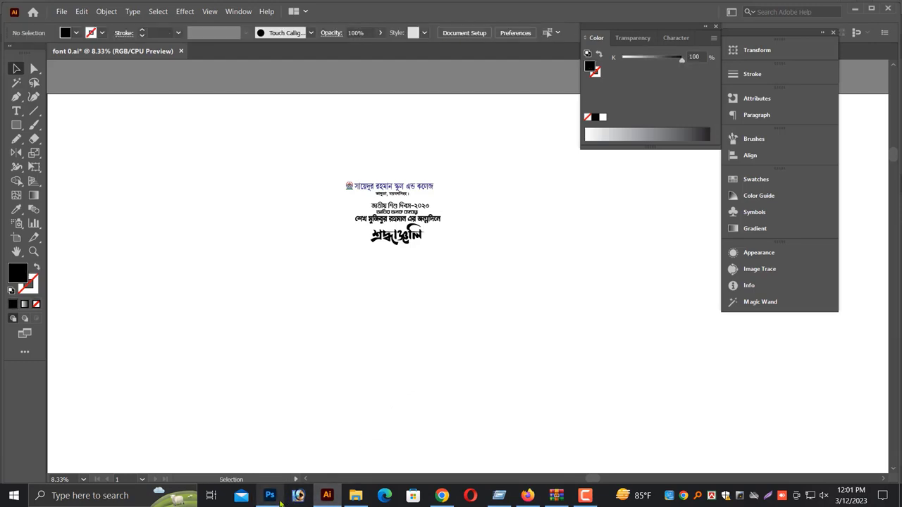
left_click(275, 498)
key("ctrl+v")
left_click(435, 115)
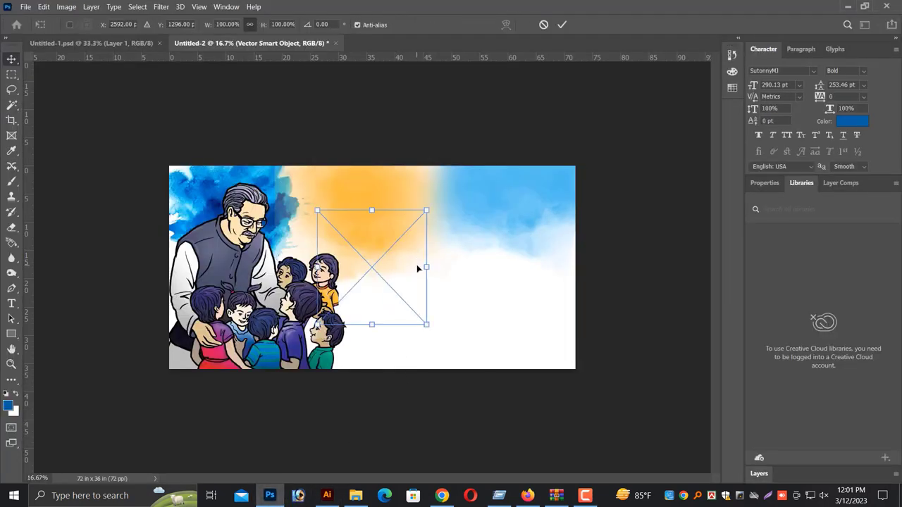
- Move the portrait to the right and scale it down into the upper-right area
left_click_drag(453, 278, 557, 297)
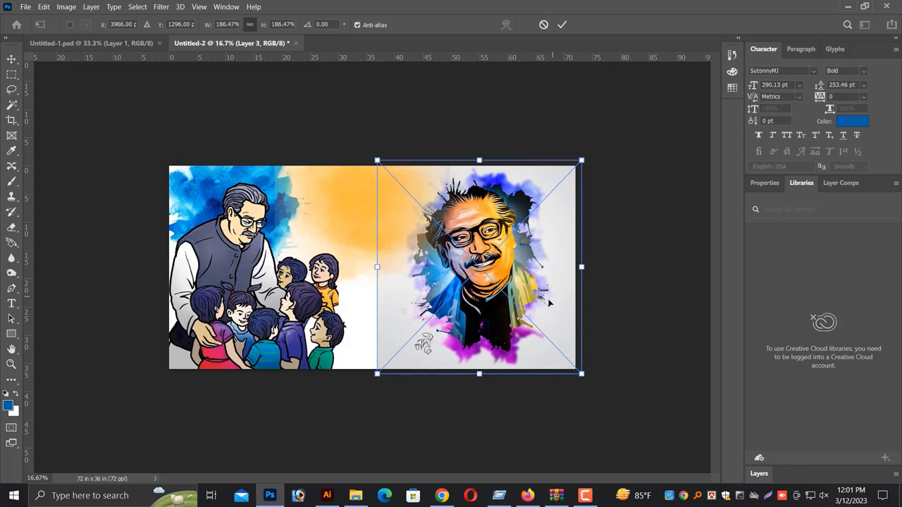
key("Return")
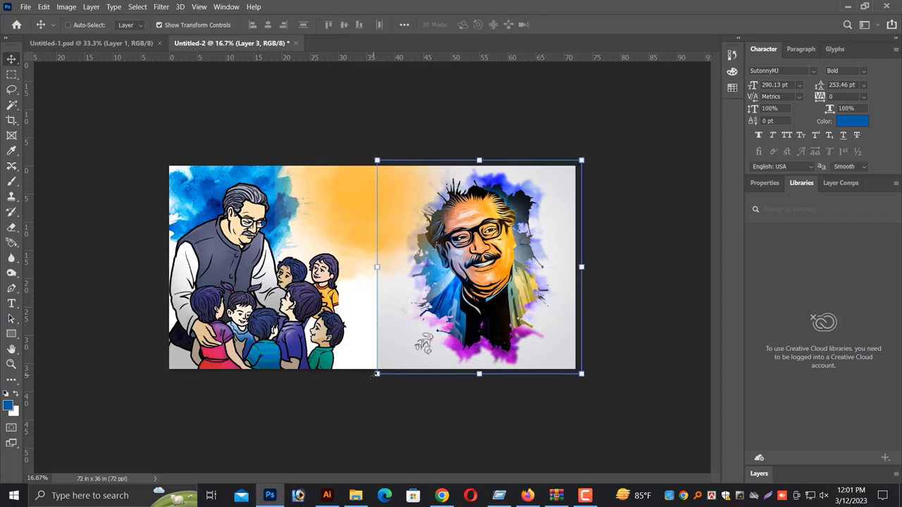
left_click_drag(377, 373, 433, 312)
key("Return")
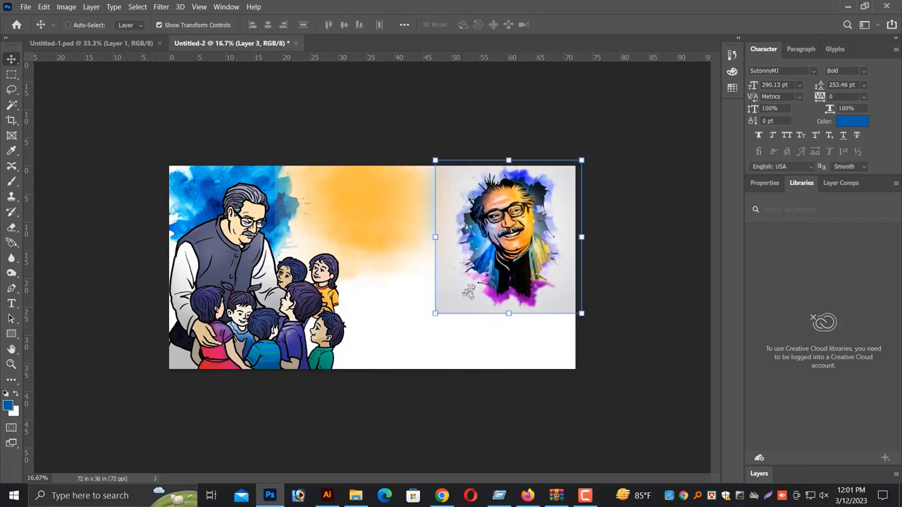
left_click(216, 8)
- Set the portrait layer to Luminosity blend mode and shrink it toward the top right
left_click(243, 247)
left_click(781, 379)
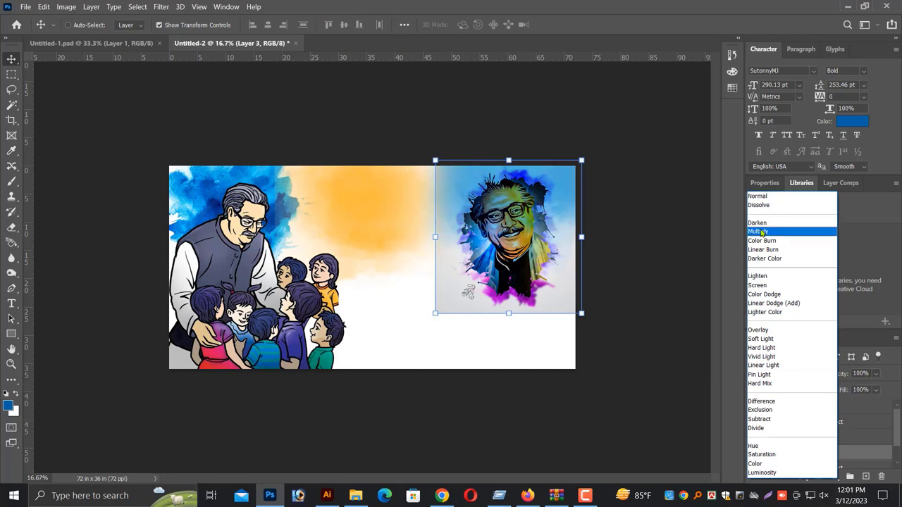
left_click(770, 468)
key("ctrl+plus")
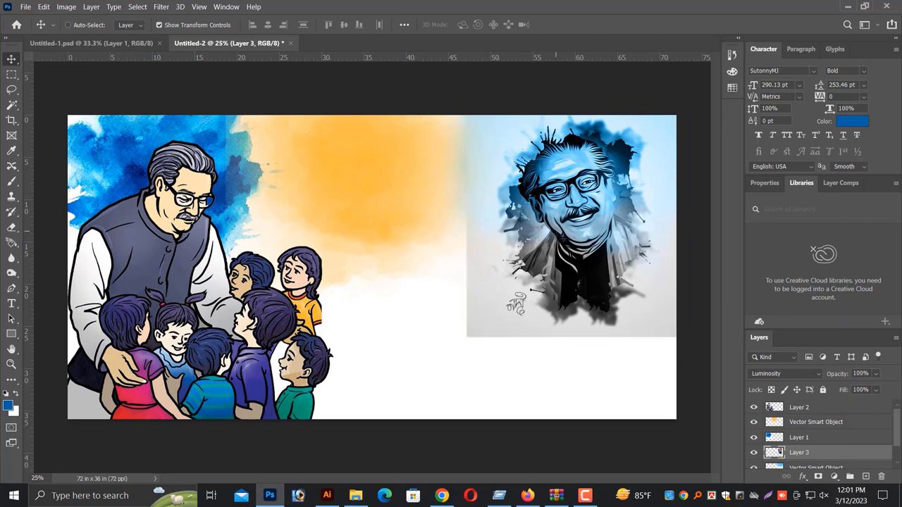
key("ctrl+t")
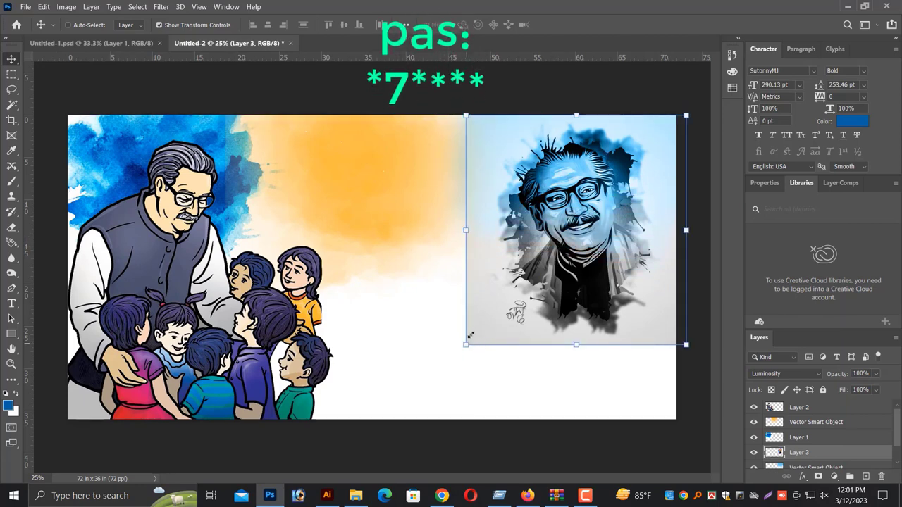
left_click_drag(466, 345, 515, 295)
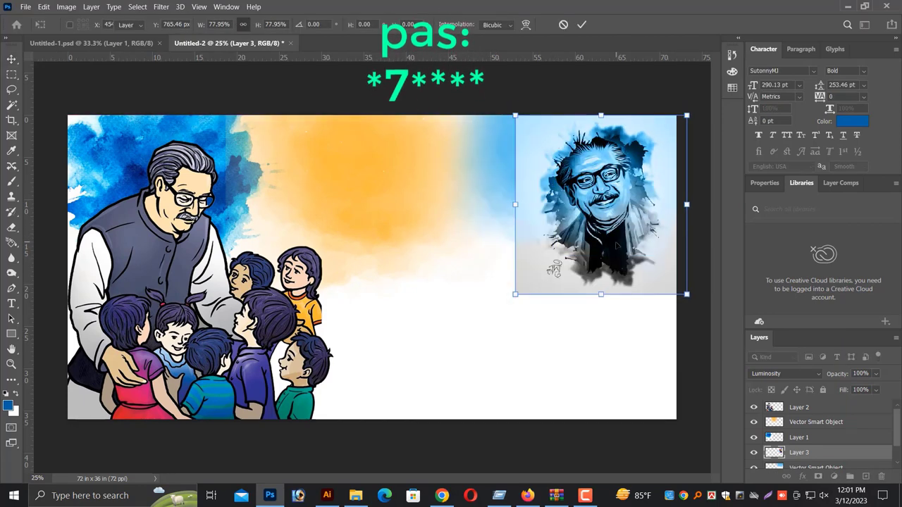
key("Return")
- Erase the portrait's grey backdrop, signature and hard panel edges with a smaller eraser
left_click(12, 213)
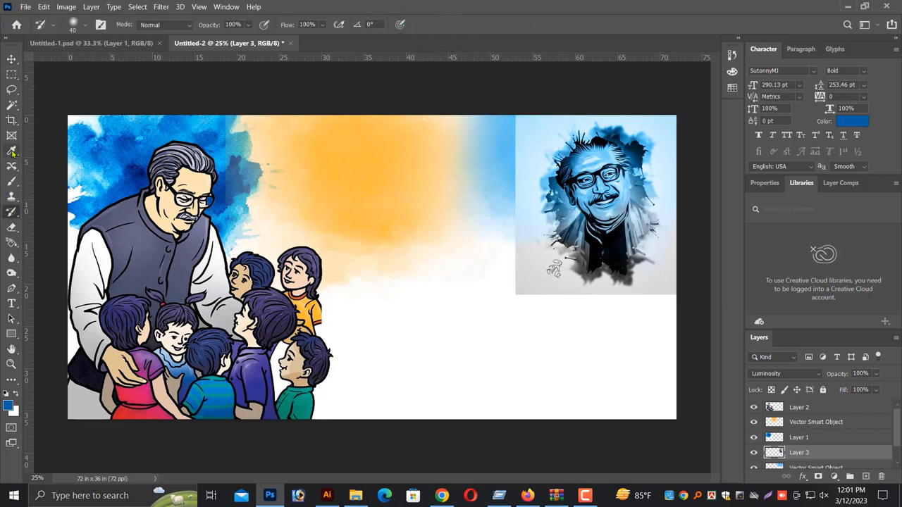
left_click(11, 227)
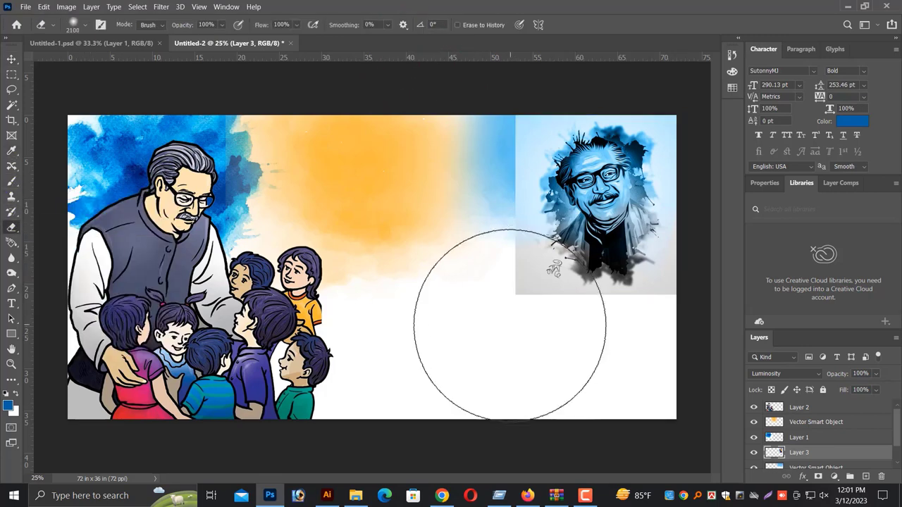
key("bracketleft")
key("bracketleft")
key("bracketleft")
key("bracketleft")
key("bracketleft")
key("bracketleft")
key("bracketleft")
key("bracketleft")
key("bracketleft")
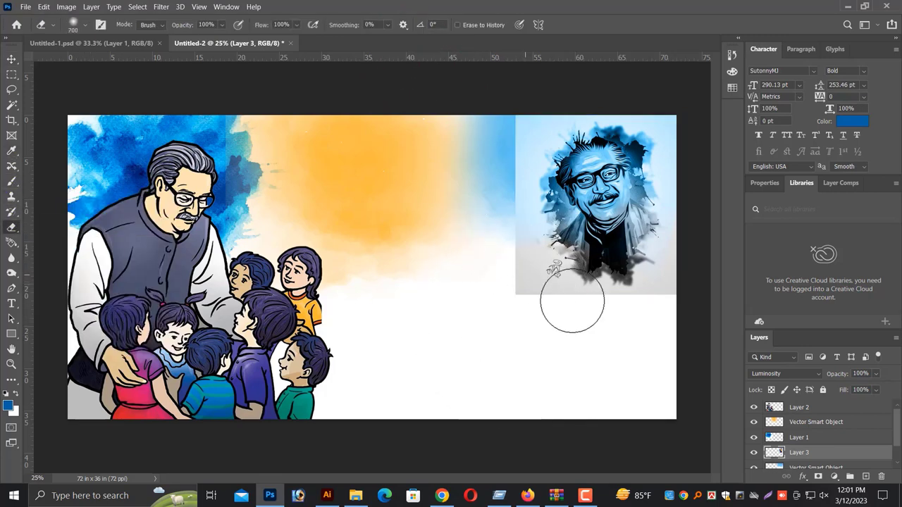
mouse_move(514, 278)
left_mouse_down()
mouse_move(649, 304)
mouse_move(561, 303)
left_mouse_up()
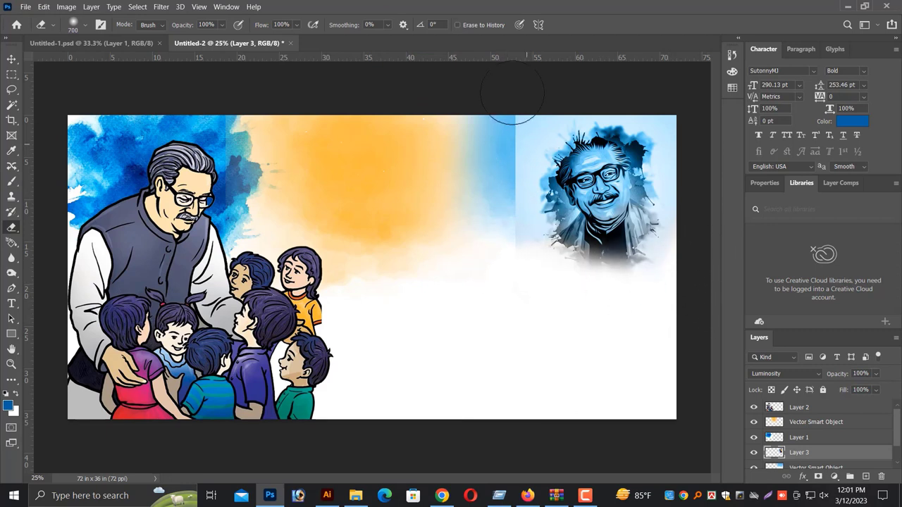
left_click_drag(513, 92, 502, 242)
mouse_move(536, 104)
left_mouse_down()
mouse_move(662, 123)
mouse_move(690, 254)
left_mouse_up()
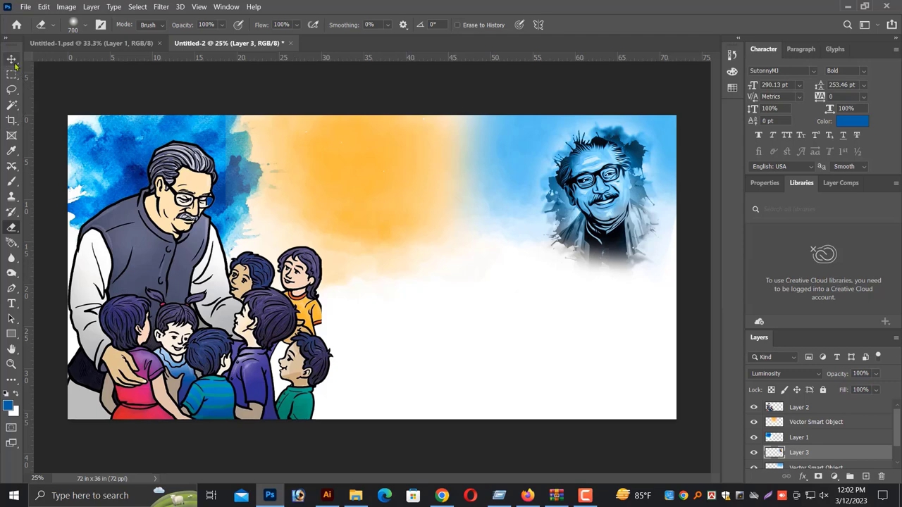
left_click(11, 58)
- Return the portrait layer to Normal blend mode and zoom in on it
left_click_drag(599, 190, 599, 189)
left_click(784, 373)
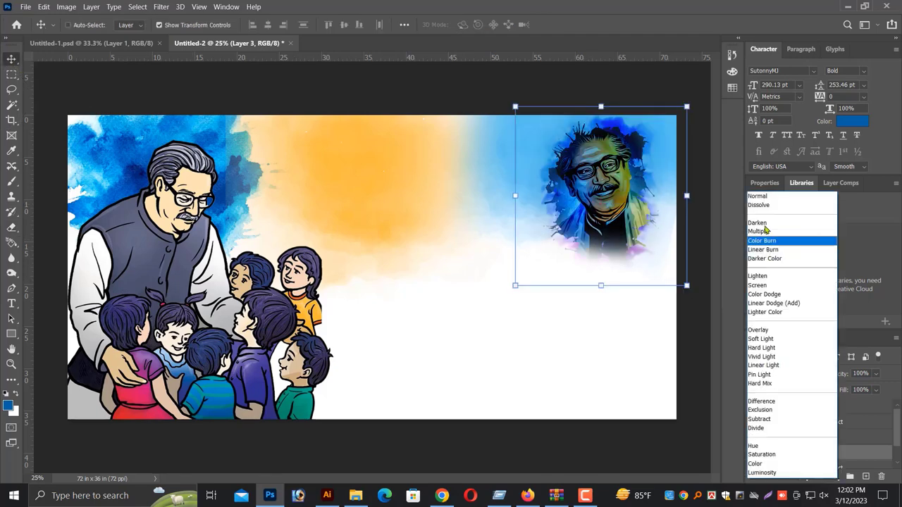
left_click(760, 197)
key("ctrl+plus")
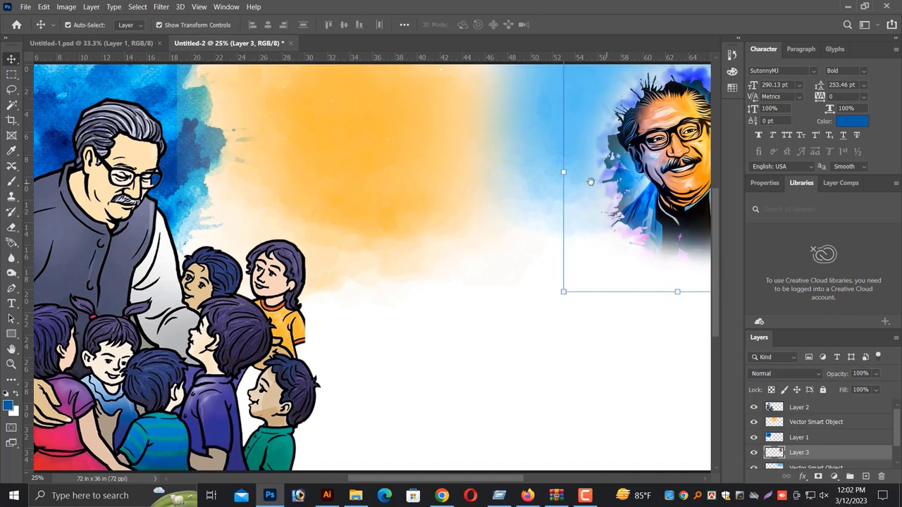
scroll(371, 268, "right", 3)
key("ctrl+plus")
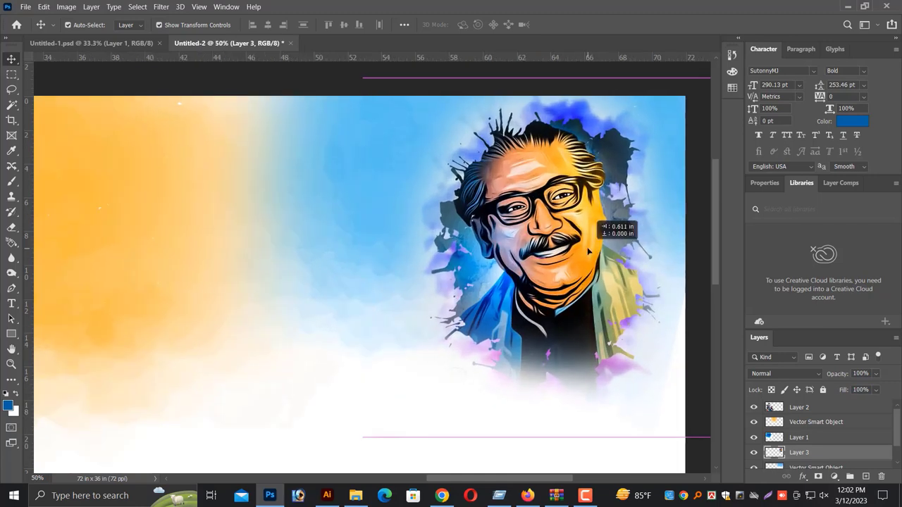
key("ctrl+minus")
key("ctrl+minus")
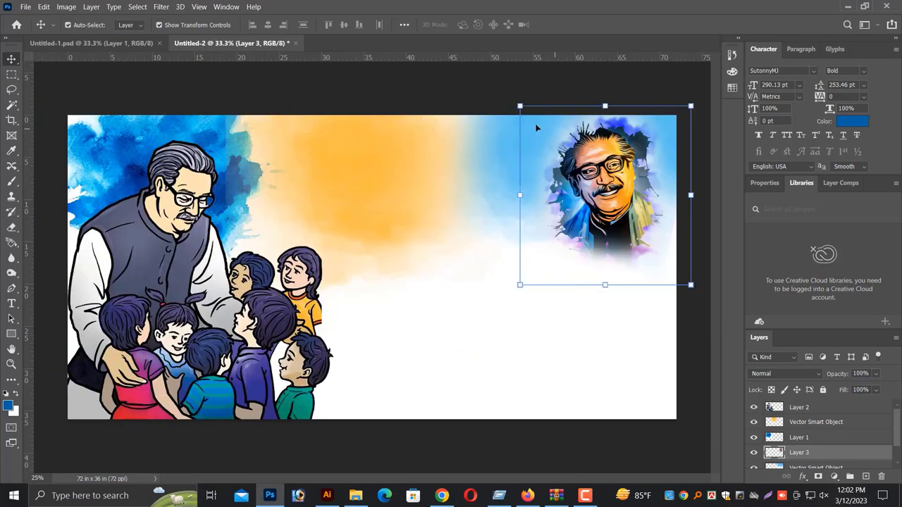
- Enlarge the portrait to about 104%, nudge it right, and flip it horizontally
left_click_drag(521, 101, 513, 97)
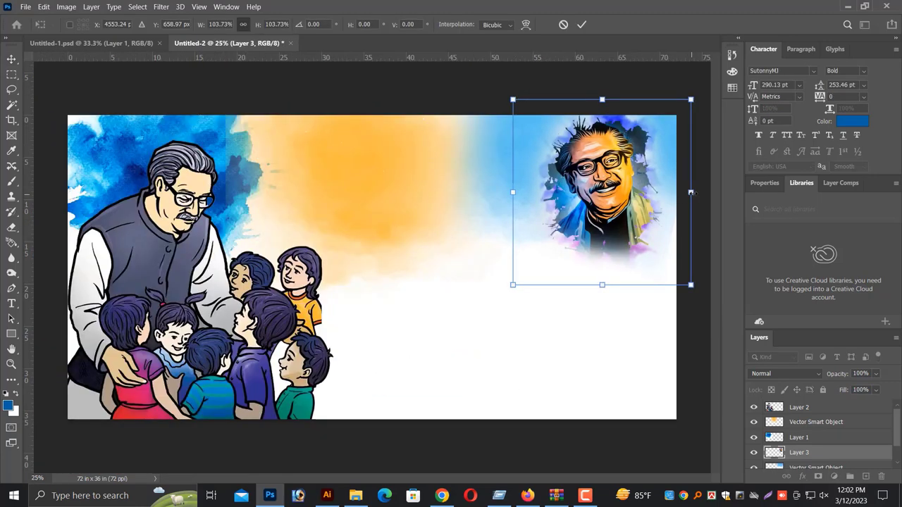
right_click(623, 177)
left_click(651, 372)
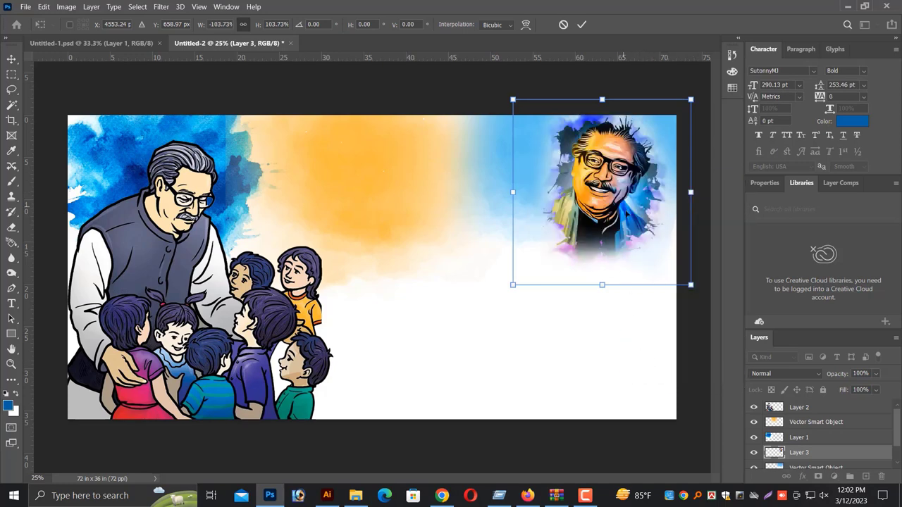
key("ctrl+z")
left_click_drag(649, 195, 657, 194)
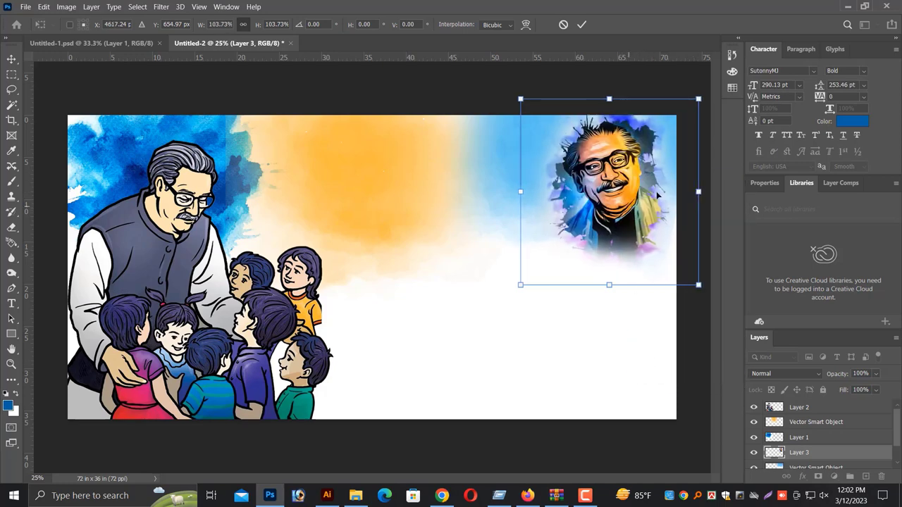
right_click(622, 164)
left_click(652, 363)
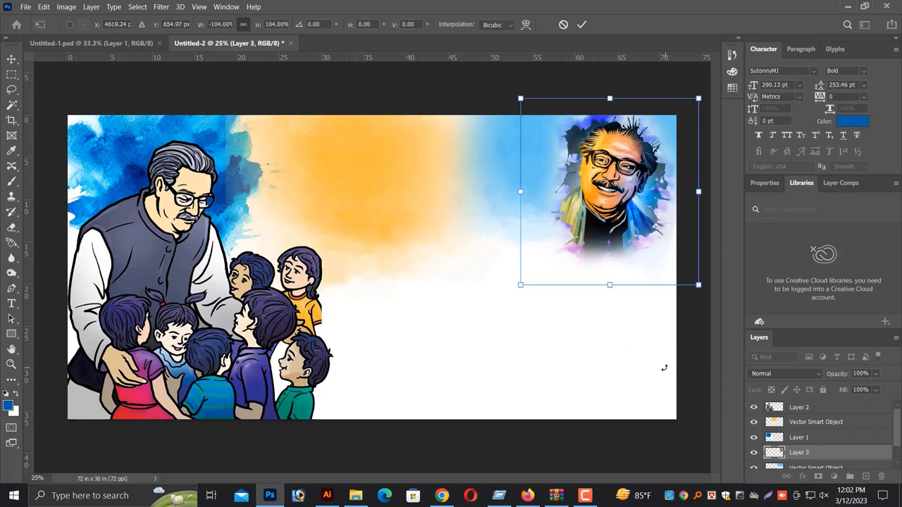
key("Return")
key("ctrl+minus")
right_click(478, 341)
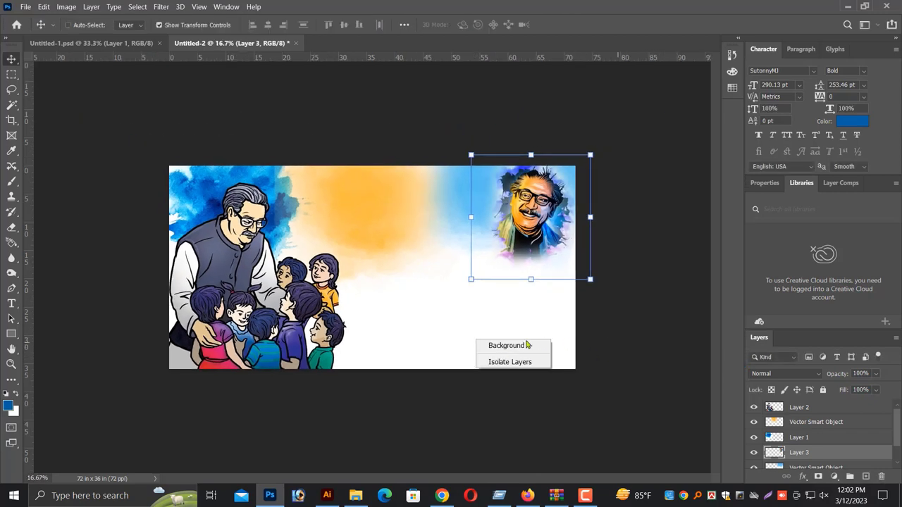
- Nudge the portrait slightly left on the banner
left_click(506, 346)
key("ctrl+plus")
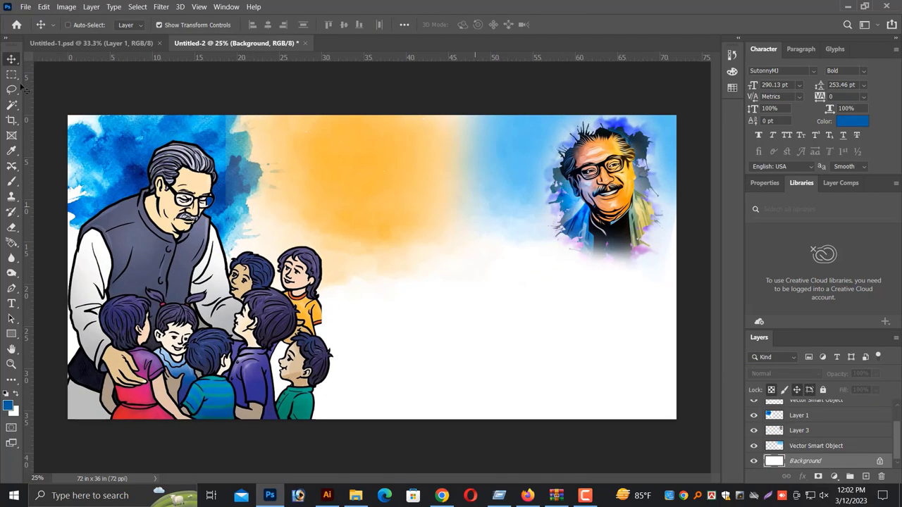
left_click_drag(596, 185, 517, 187)
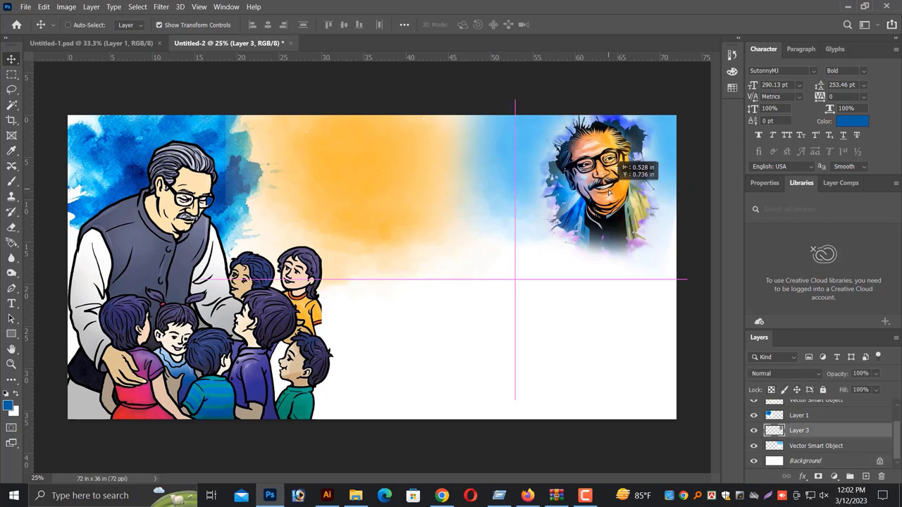
right_click(516, 187)
left_click(529, 181)
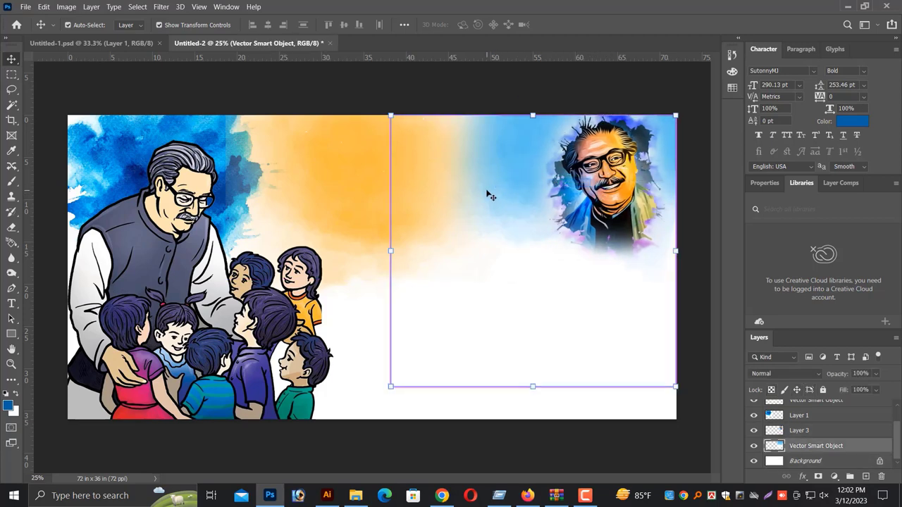
- Move the orange watercolour splash up and right, between the blue splash and portrait
key("ctrl+minus")
key("ctrl+plus")
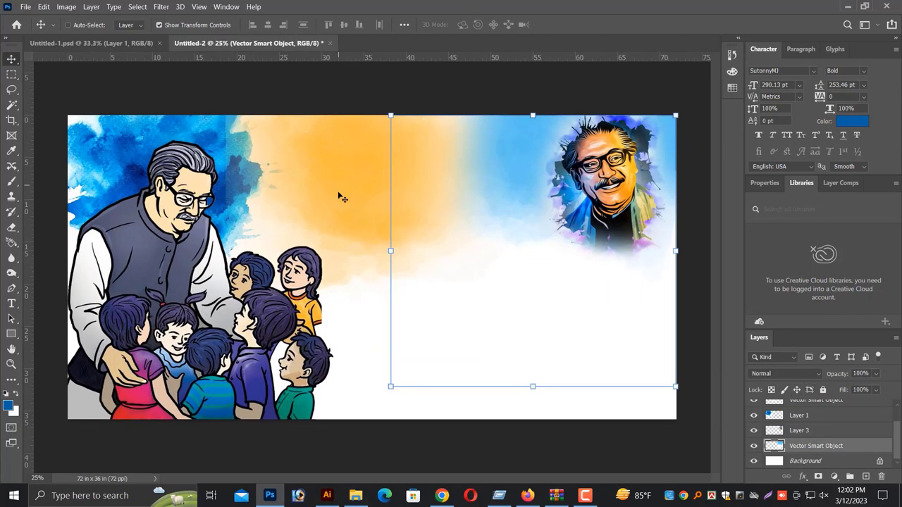
right_click(339, 194)
left_click(381, 201)
left_click_drag(400, 231, 383, 182)
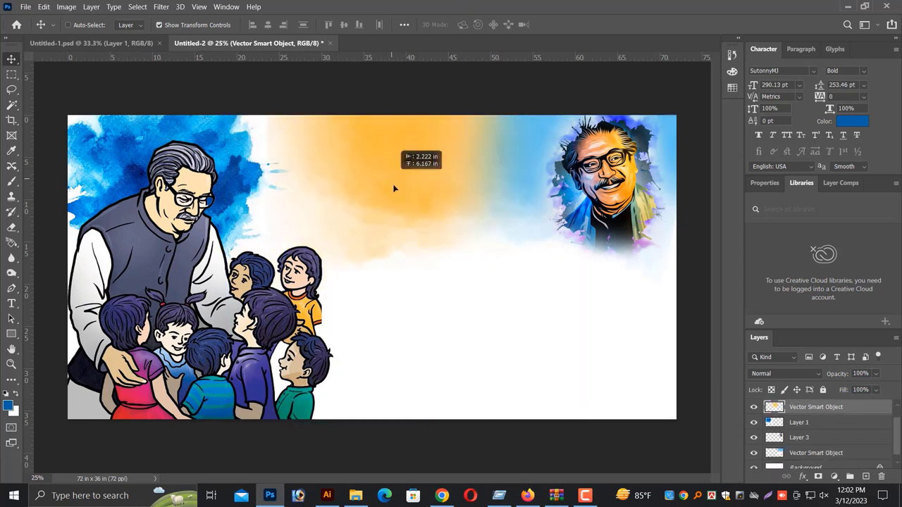
key("ctrl")
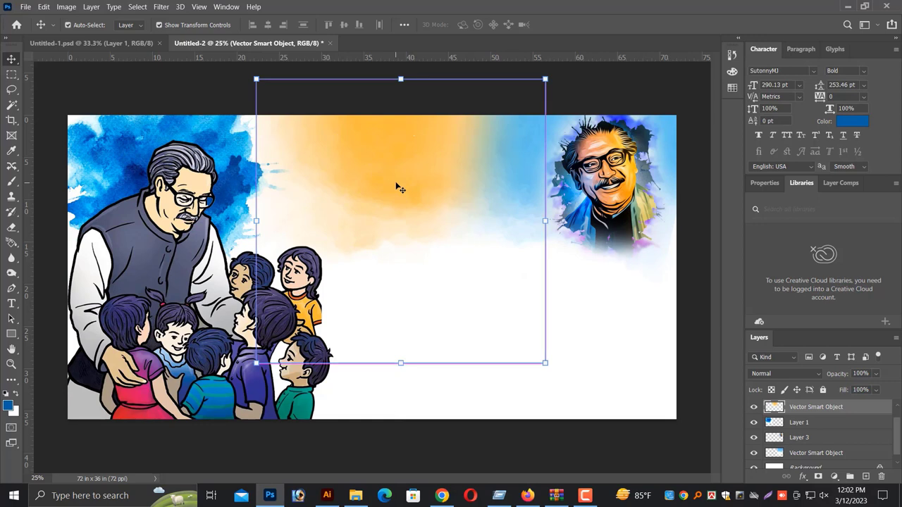
right_click(408, 248)
left_click(427, 213)
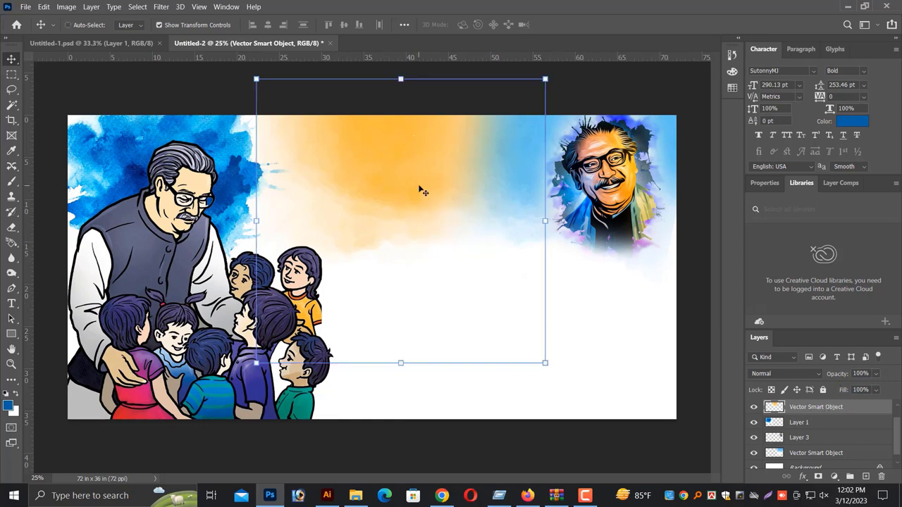
left_click(66, 7)
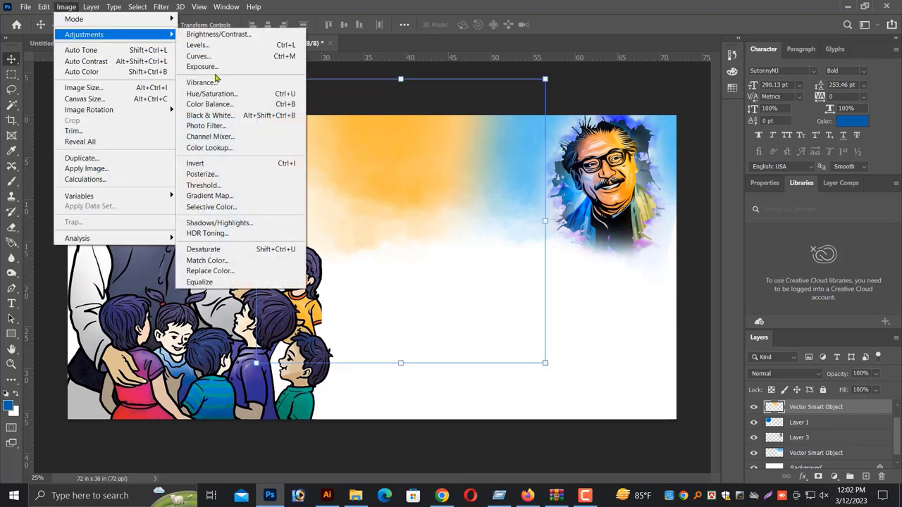
- Try a Curves adjustment on the splash, then cancel it without applying
left_click(198, 56)
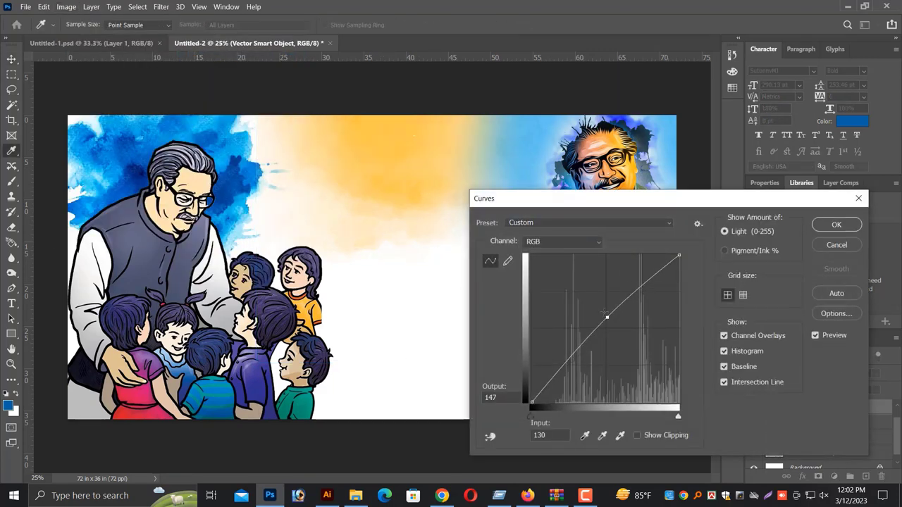
mouse_move(607, 317)
left_mouse_down()
mouse_move(605, 297)
mouse_move(610, 315)
left_mouse_up()
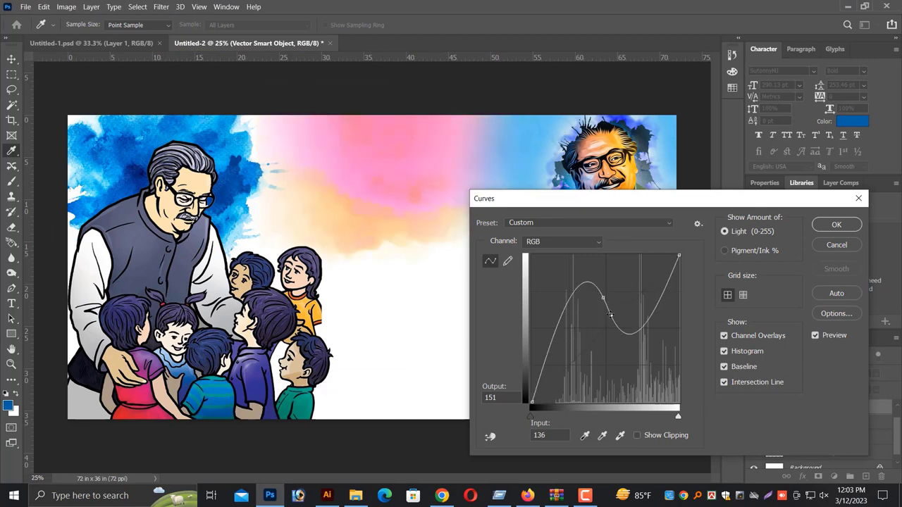
key("Escape")
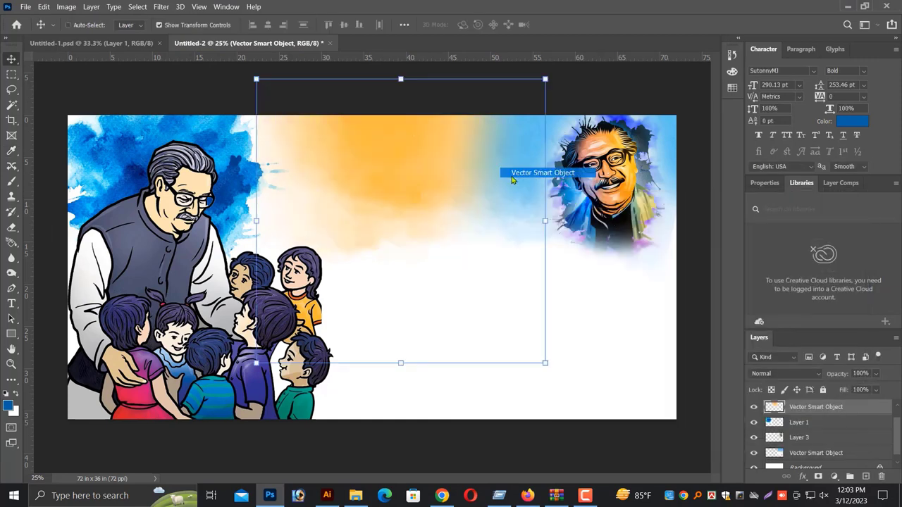
key("ctrl+minus")
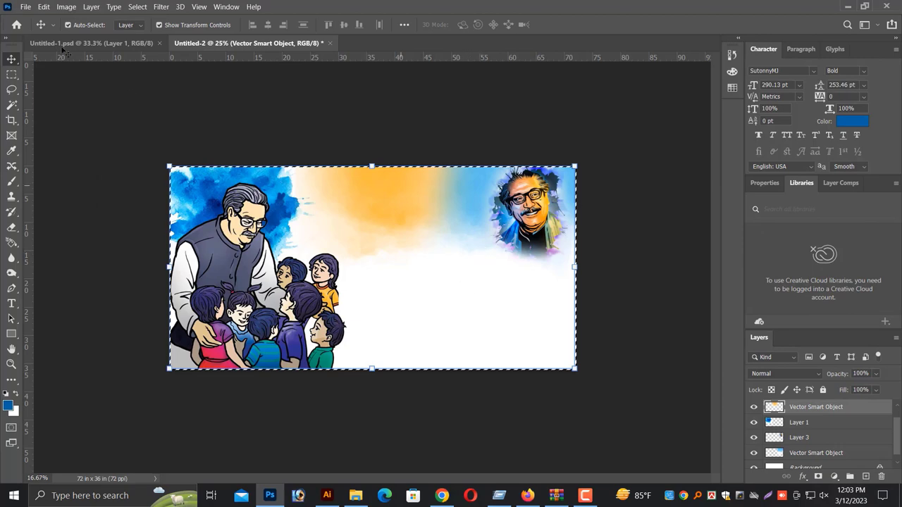
left_click(64, 7)
key("Escape")
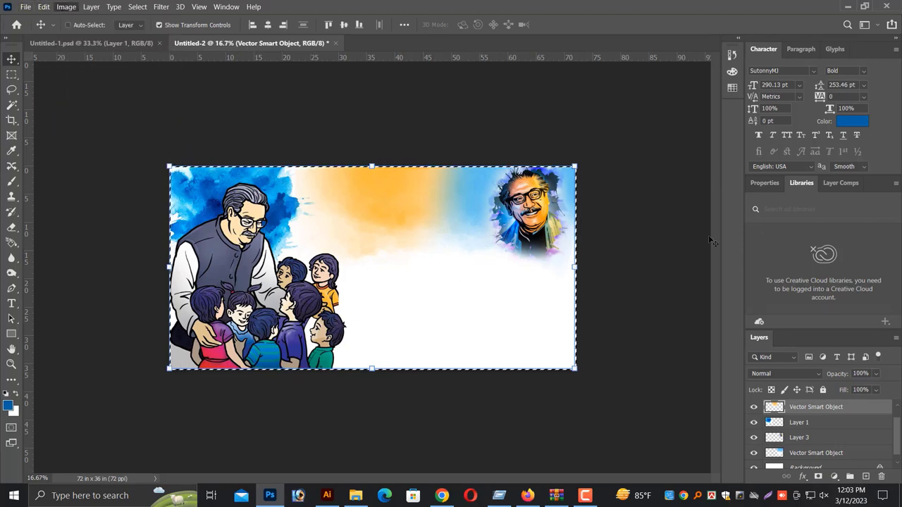
key("ctrl+plus")
- Shift the portrait (Layer 3) slightly right and scale it up a little
right_click(614, 206)
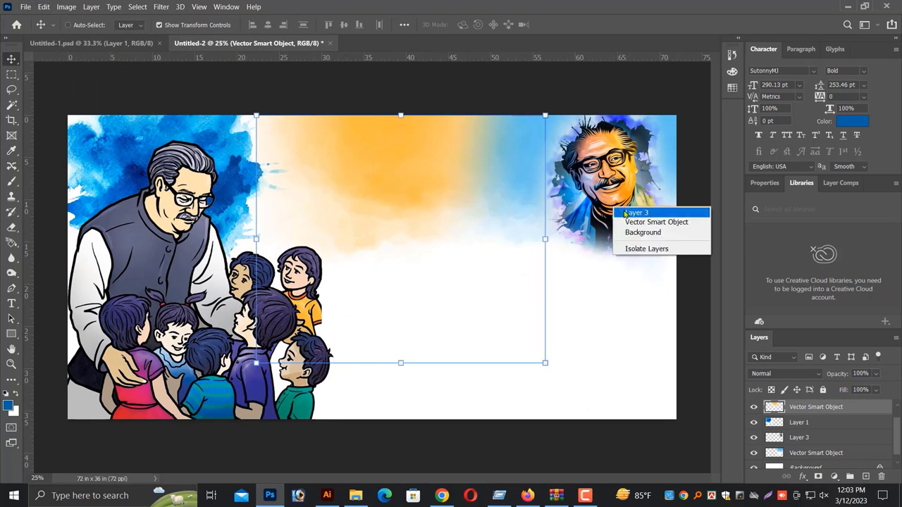
left_click(628, 209)
left_click_drag(626, 211, 631, 212)
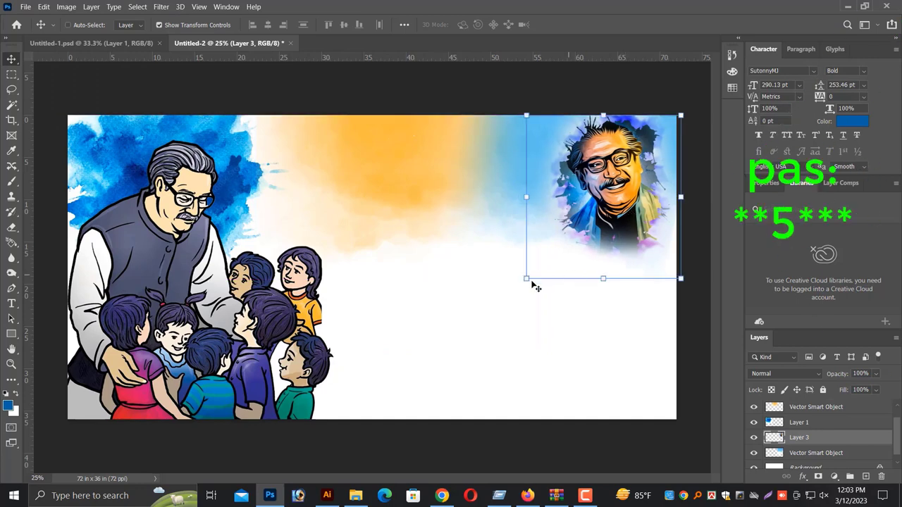
left_click_drag(525, 279, 517, 286)
- Select the orange splash layer and the whole canvas, then start saving the banner
right_click(374, 213)
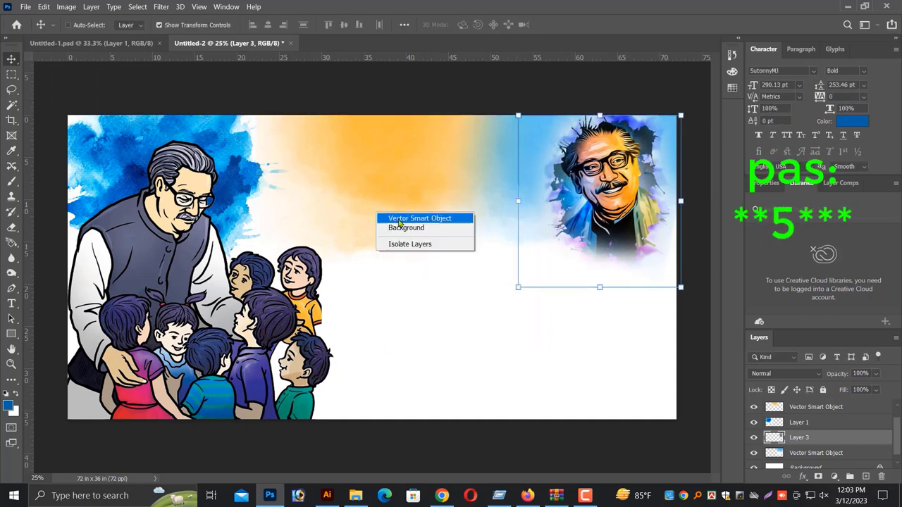
left_click(395, 215)
key("ctrl+minus")
key("ctrl+a")
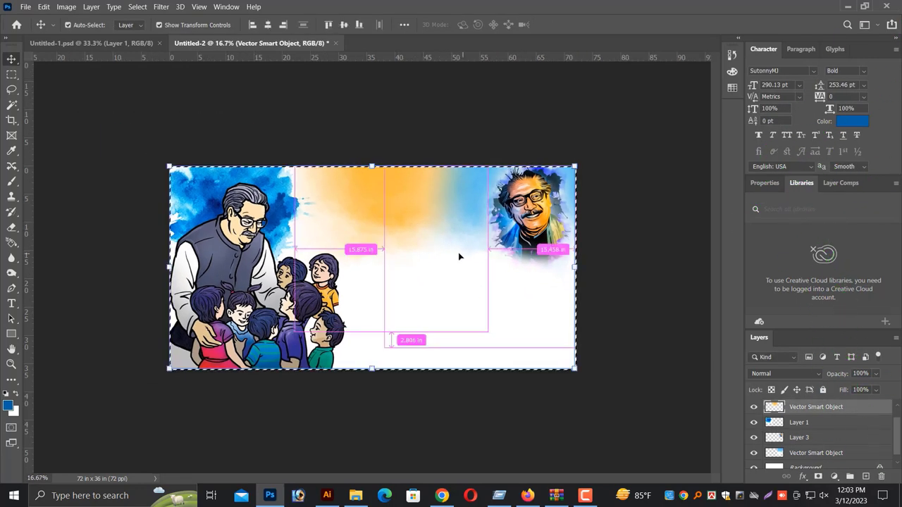
key("ctrl+s")
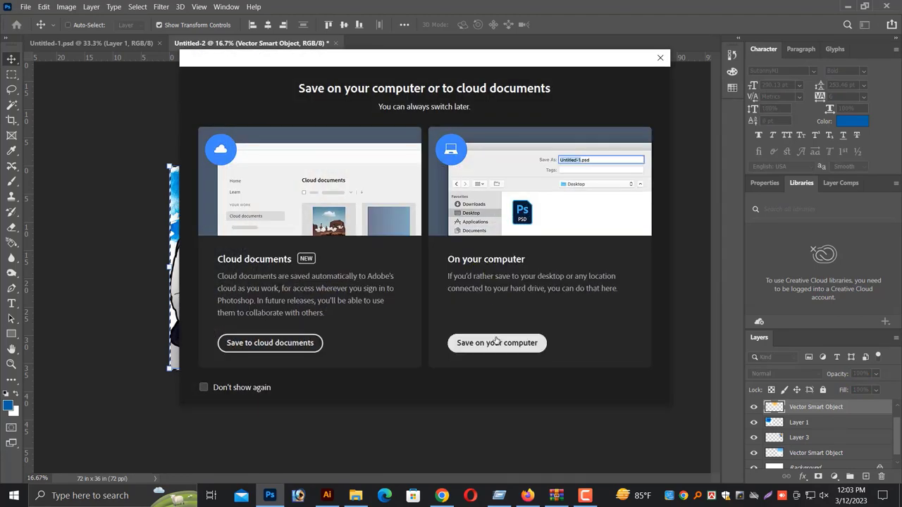
- Attempt a local TIFF save, accept the layers warning, and deselect the canvas
left_click(495, 338)
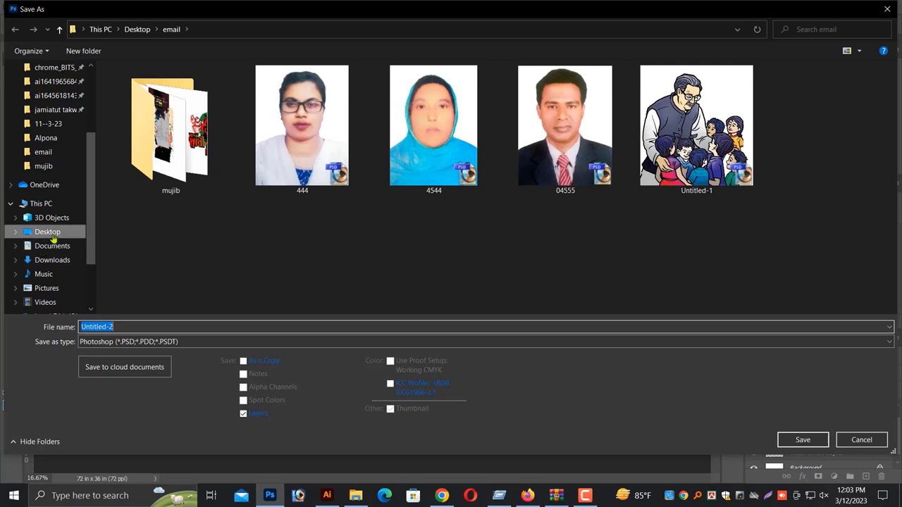
mouse_move(47, 232)
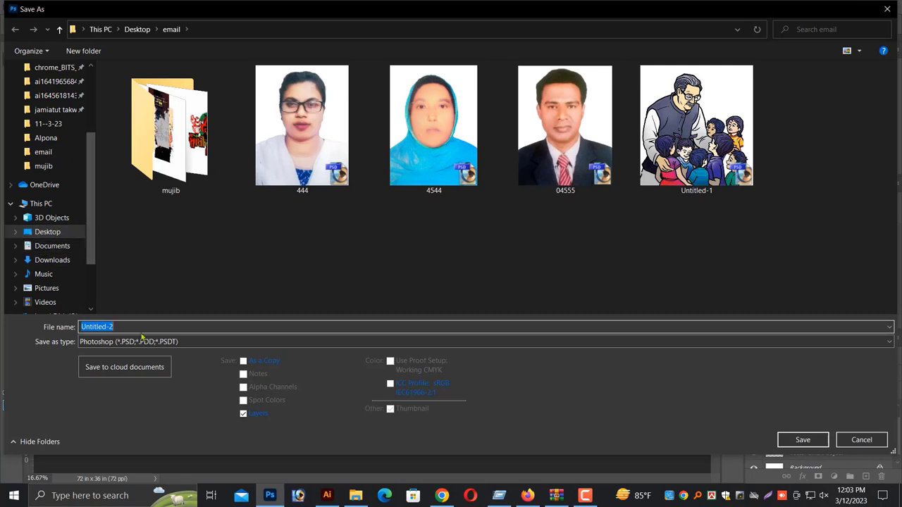
left_click(176, 342)
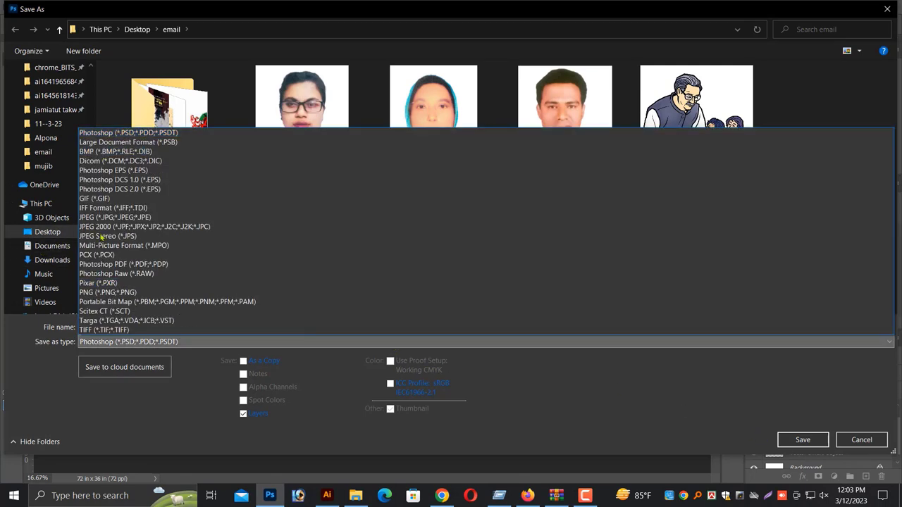
left_click(130, 329)
key("Return")
key("Return")
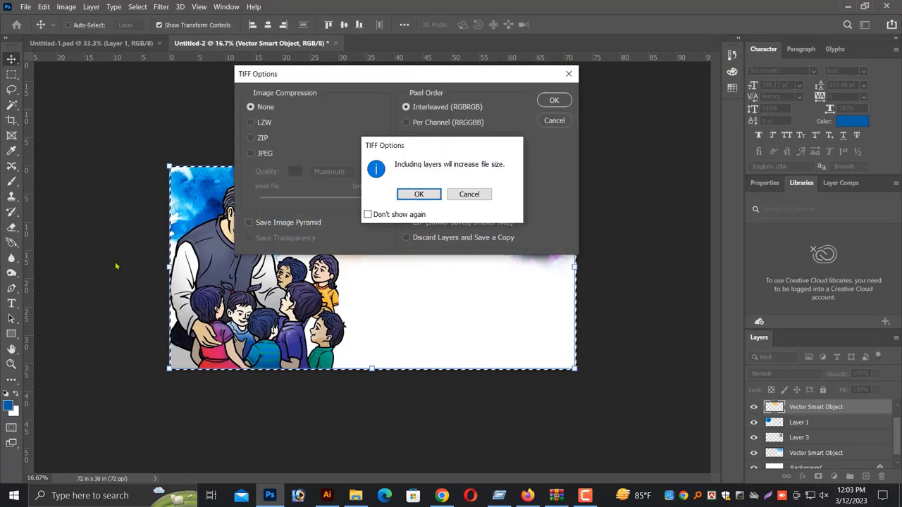
key("Return")
key("Return")
key("ctrl+d")
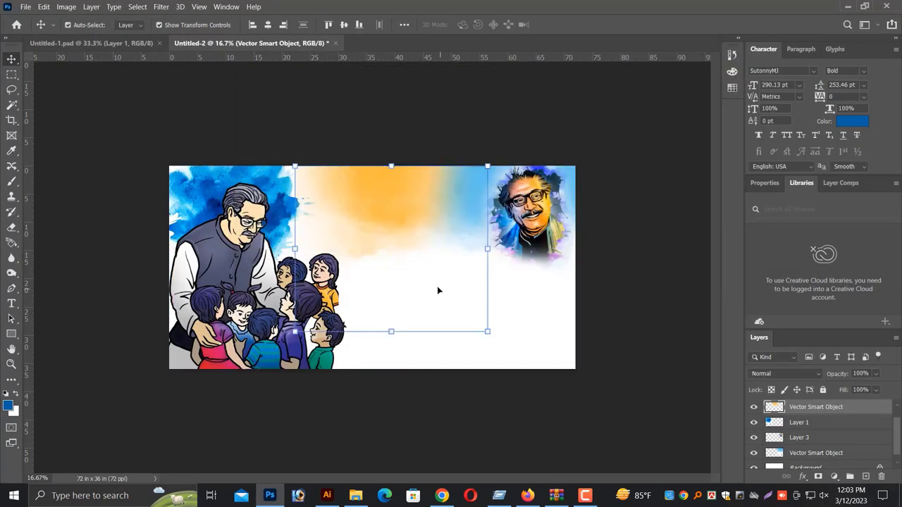
left_click(327, 495)
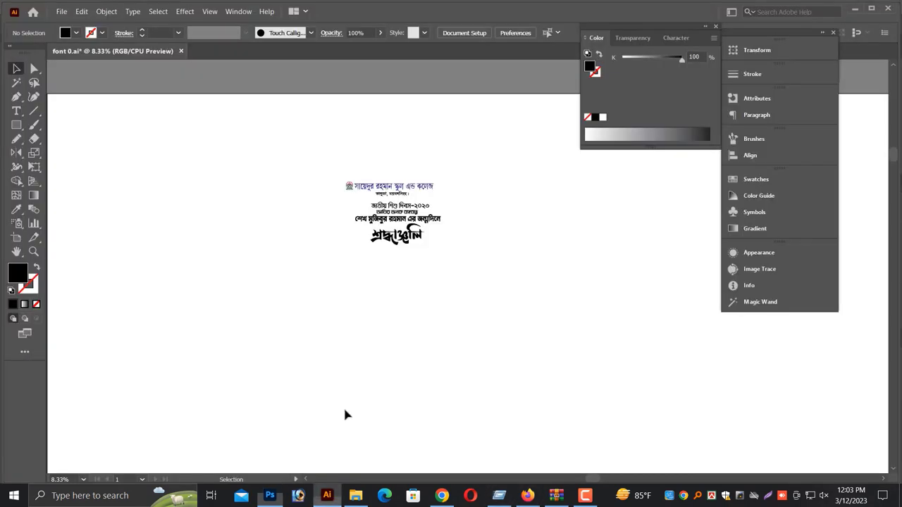
left_click(61, 11)
left_click(79, 46)
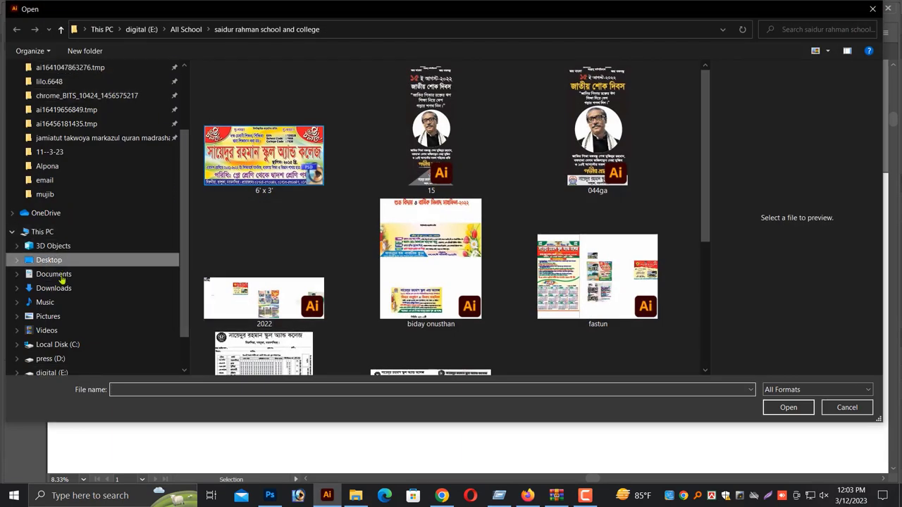
left_click(56, 288)
left_click(64, 278)
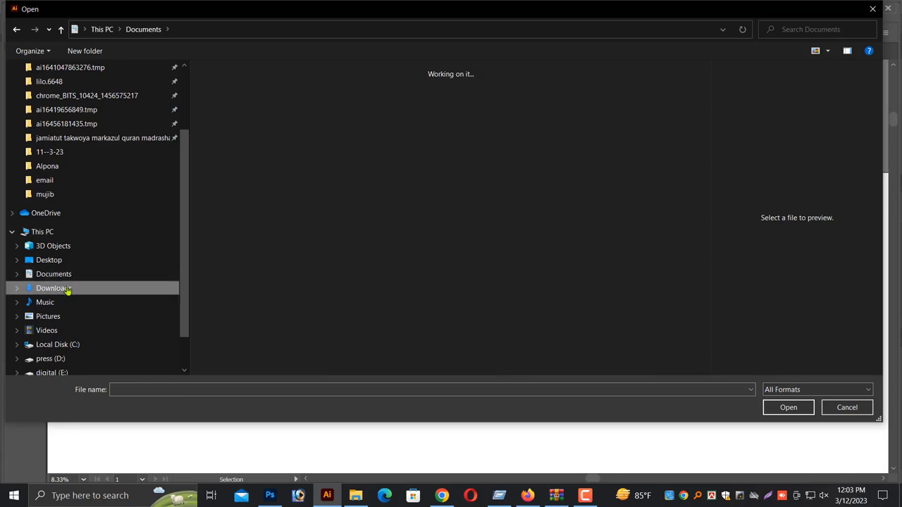
left_click(66, 290)
left_click(46, 181)
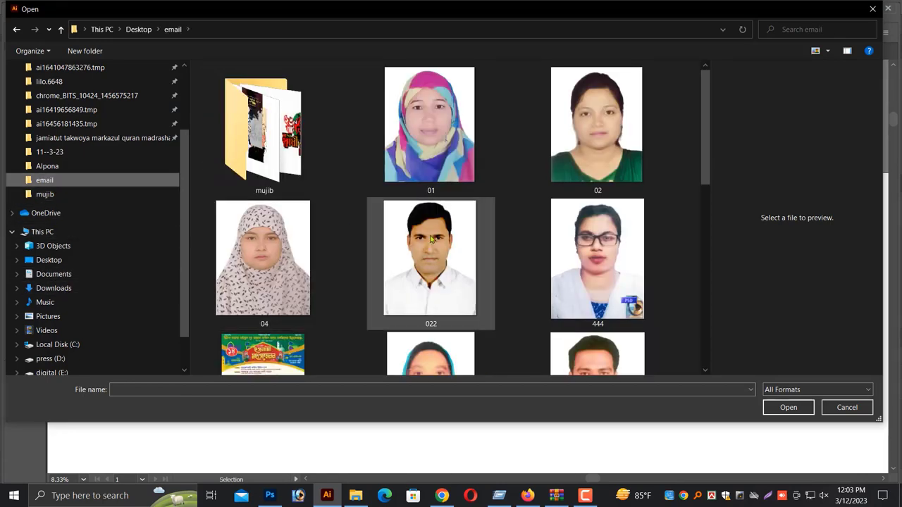
scroll(318, 176, "down", 3)
scroll(400, 280, "down", 4)
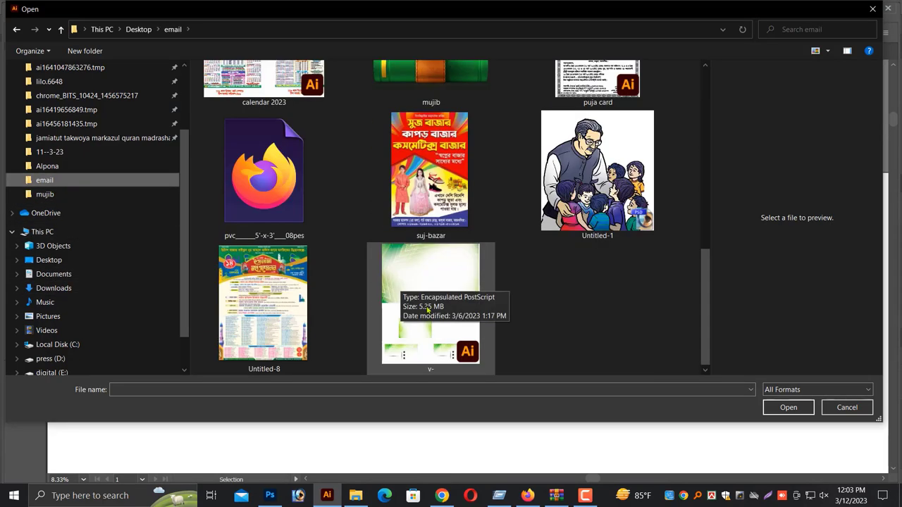
scroll(493, 268, "up", 2)
scroll(571, 248, "up", 4)
scroll(571, 248, "down", 5)
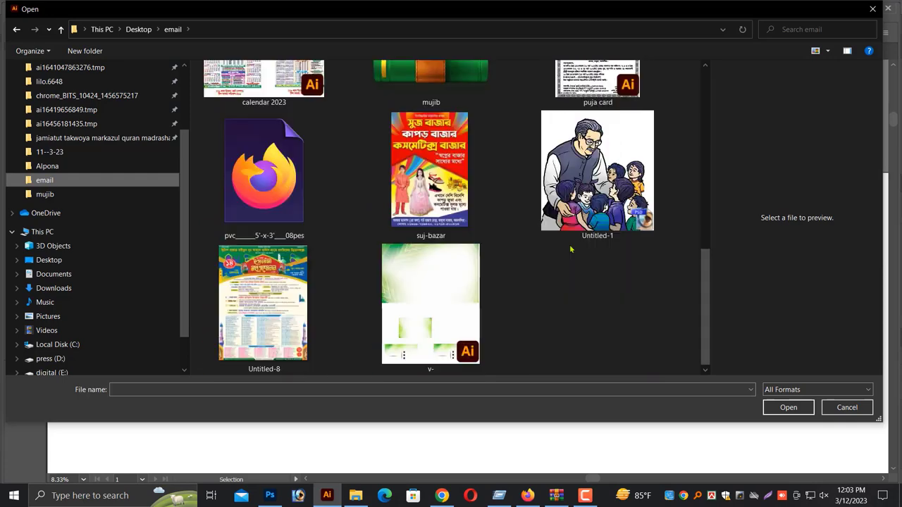
scroll(560, 250, "up", 2)
scroll(493, 211, "up", 3)
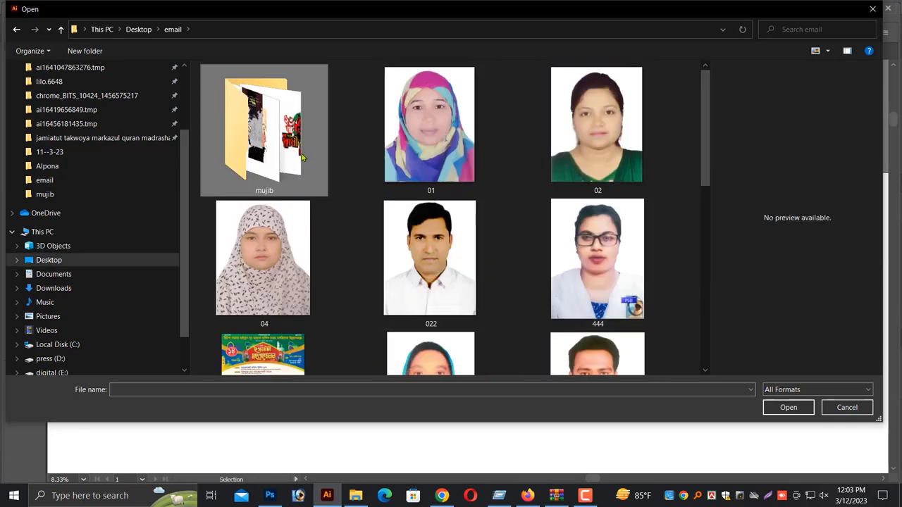
double_click(310, 180)
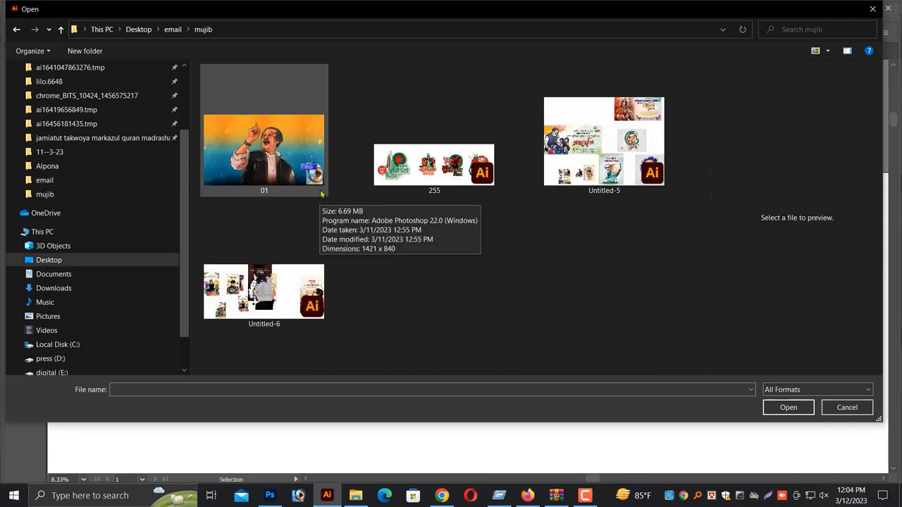
left_click(61, 30)
left_click(62, 30)
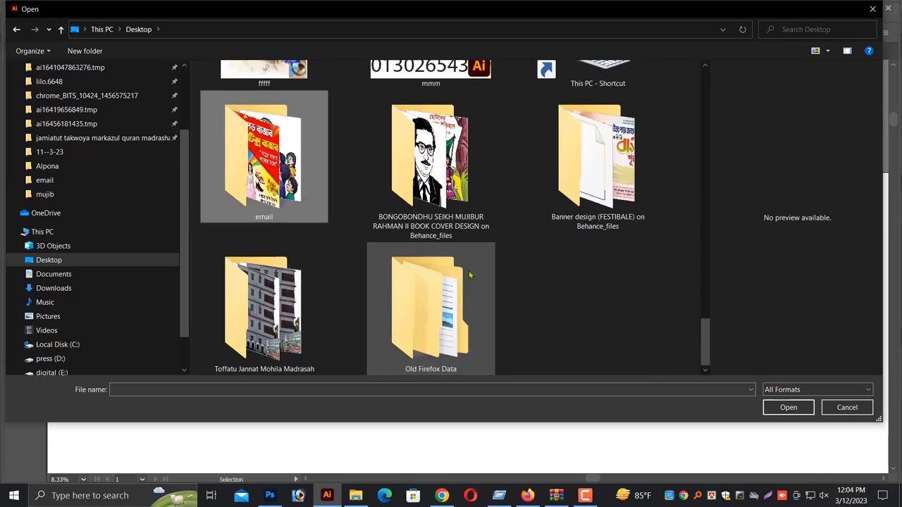
left_click(833, 412)
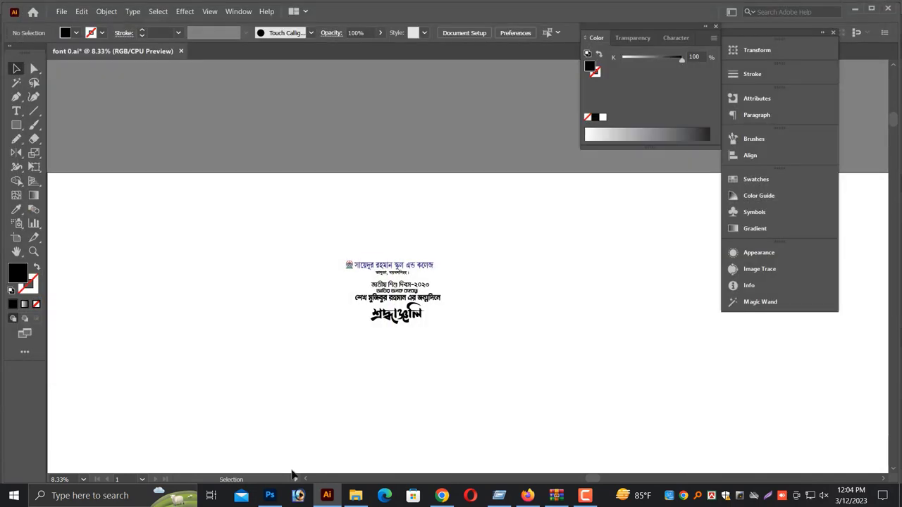
- Save the banner as a layered TIFF, Untitled-2, in the Desktop email folder
left_click(275, 497)
key("ctrl+s")
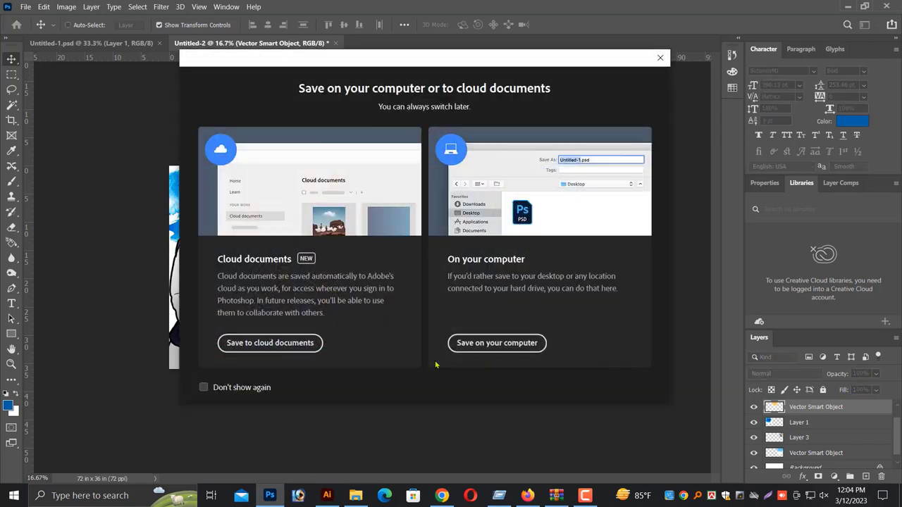
left_click(477, 343)
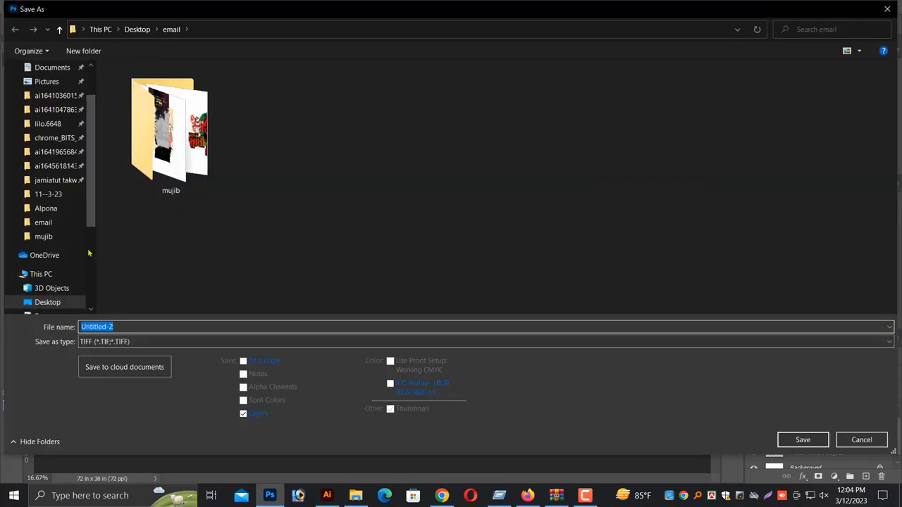
left_click(43, 222)
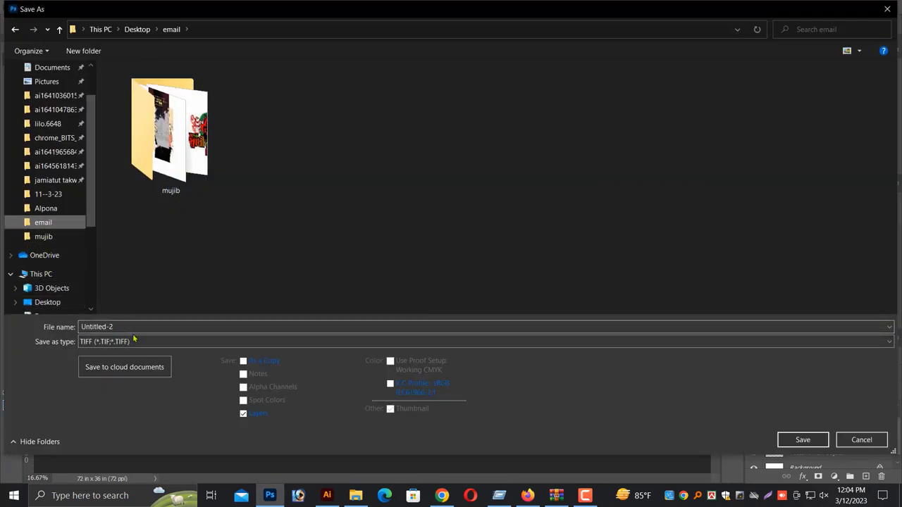
left_click(133, 329)
key("Return")
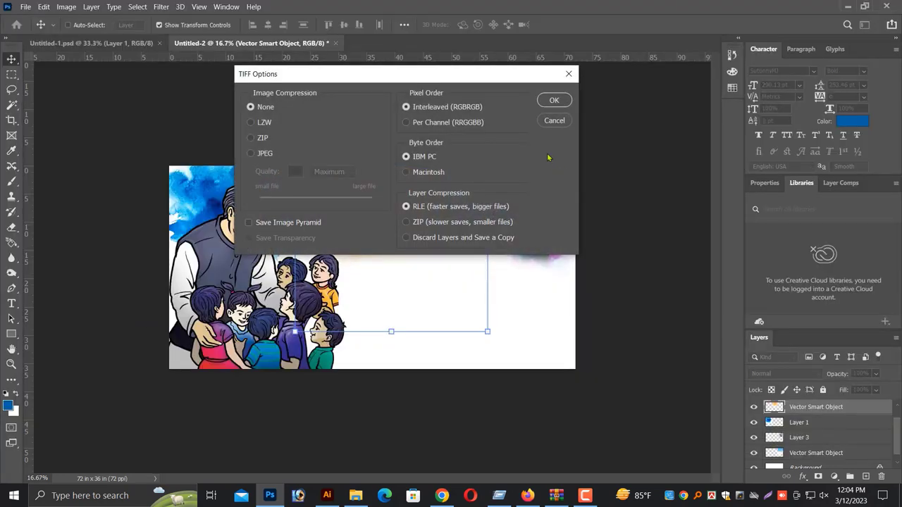
left_click(556, 100)
left_click(437, 197)
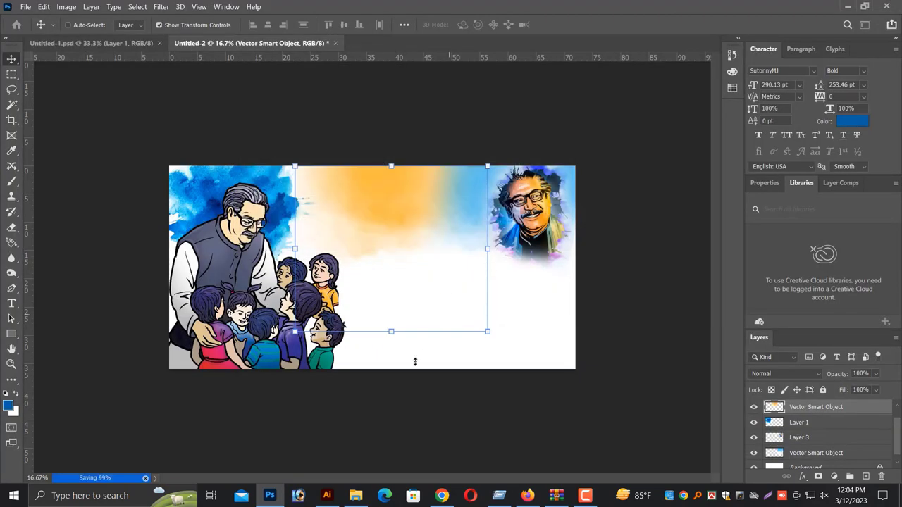
left_click(340, 498)
- Open Untitled-2.tif from the Desktop email folder with default import options
left_click(61, 11)
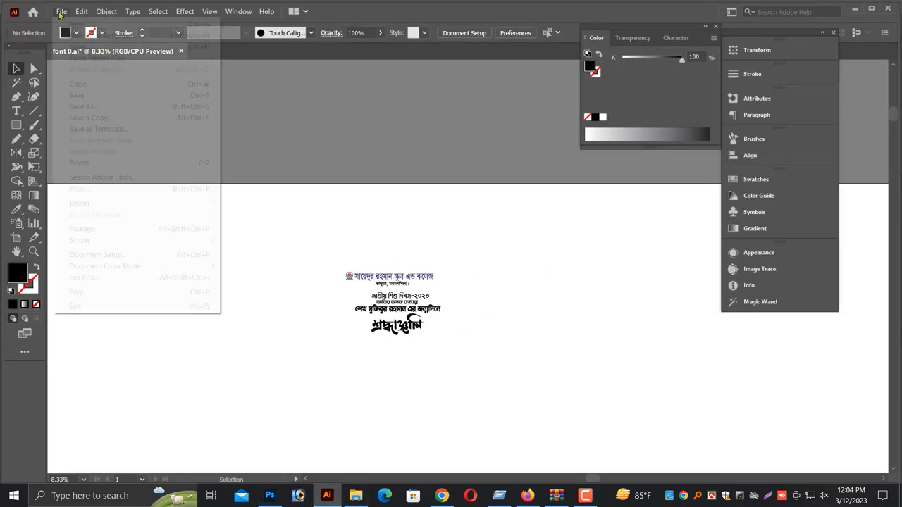
left_click(75, 48)
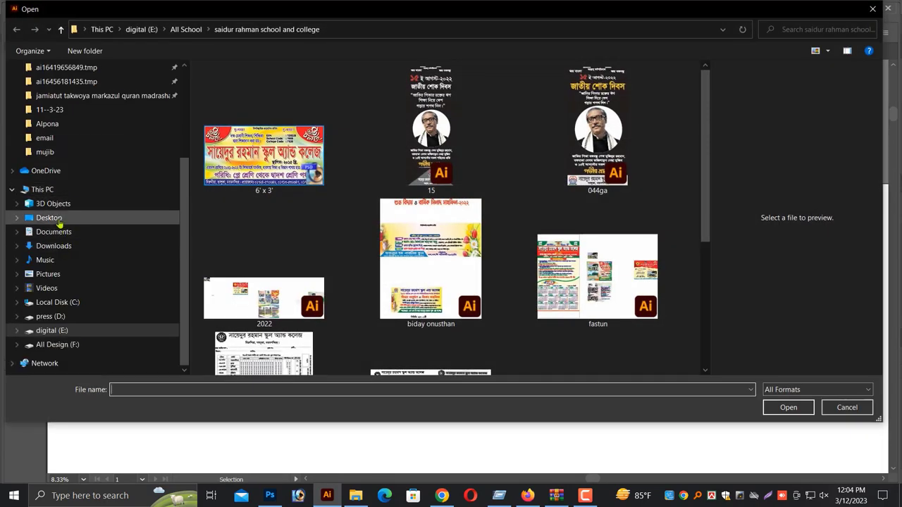
left_click(48, 218)
left_click(45, 138)
scroll(544, 276, "down", 3)
scroll(423, 296, "down", 3)
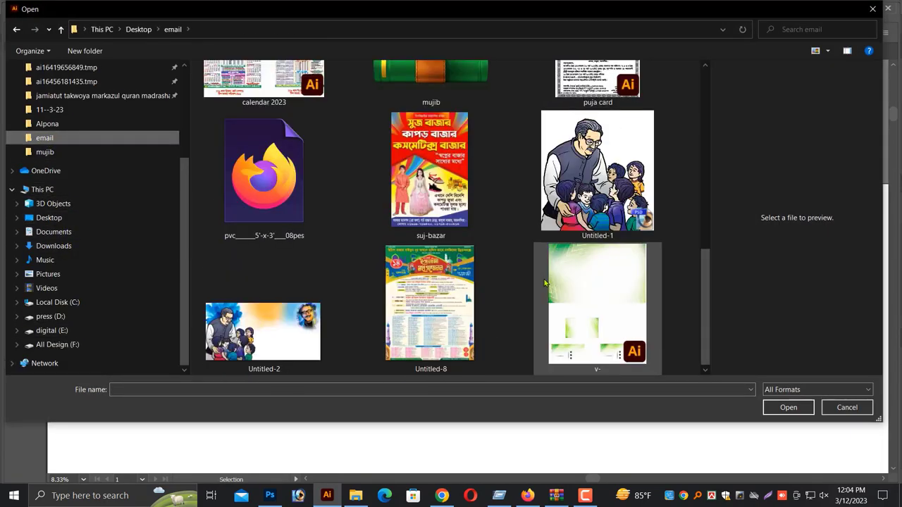
left_click(303, 334)
left_click(788, 407)
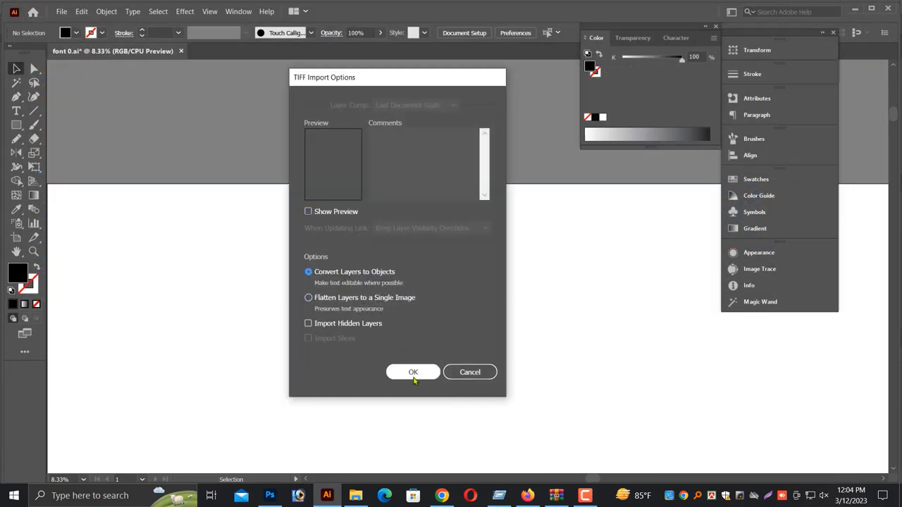
left_click(413, 377)
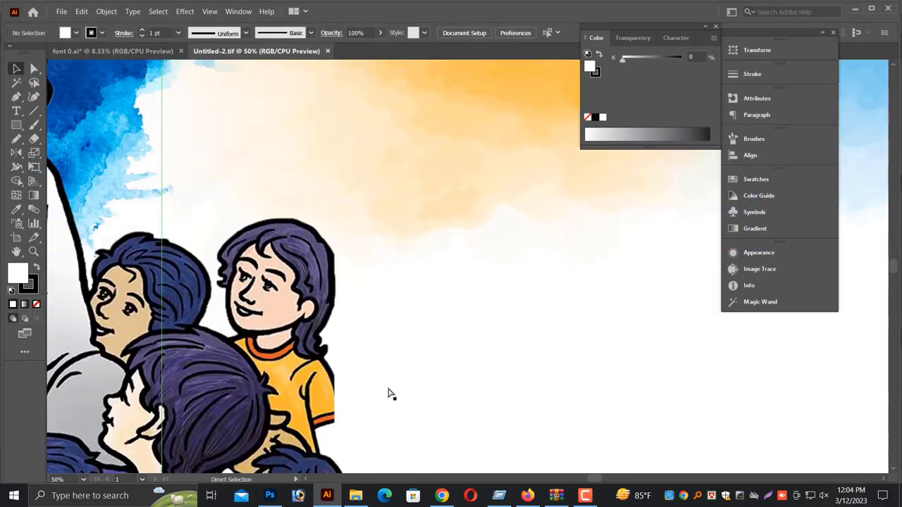
- Copy all the TIFF images onto the font 0.ai artboard below the Bengali title
key("ctrl+0")
key("ctrl+a")
scroll(401, 243, "up", 1)
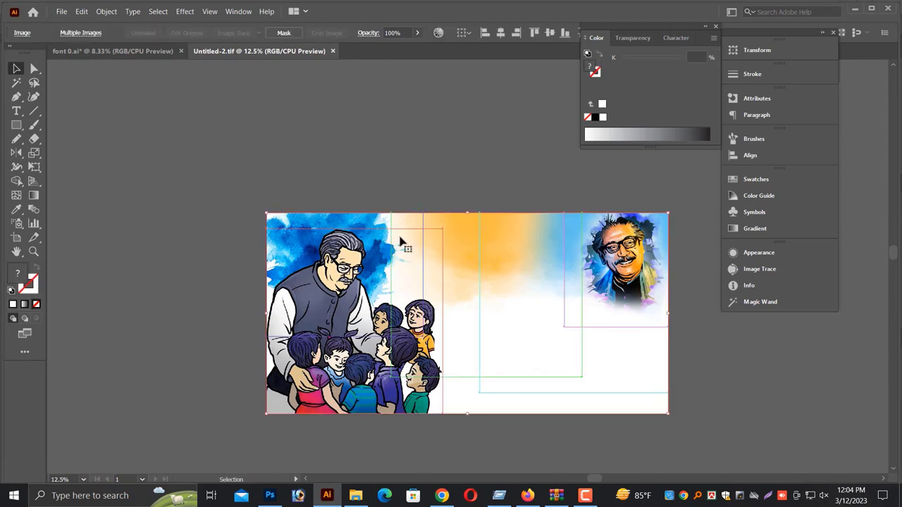
left_click_drag(402, 243, 129, 57)
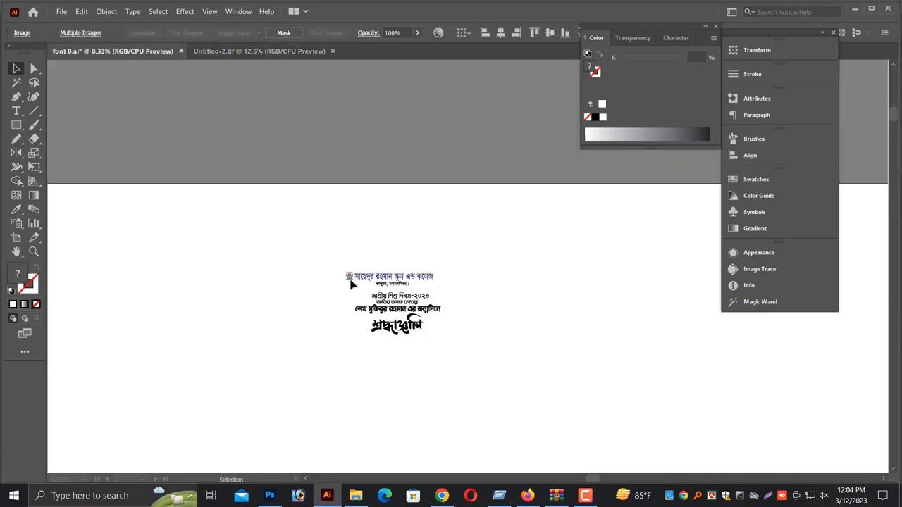
left_click_drag(350, 282, 350, 282)
key("ctrl+minus")
key("ctrl+minus")
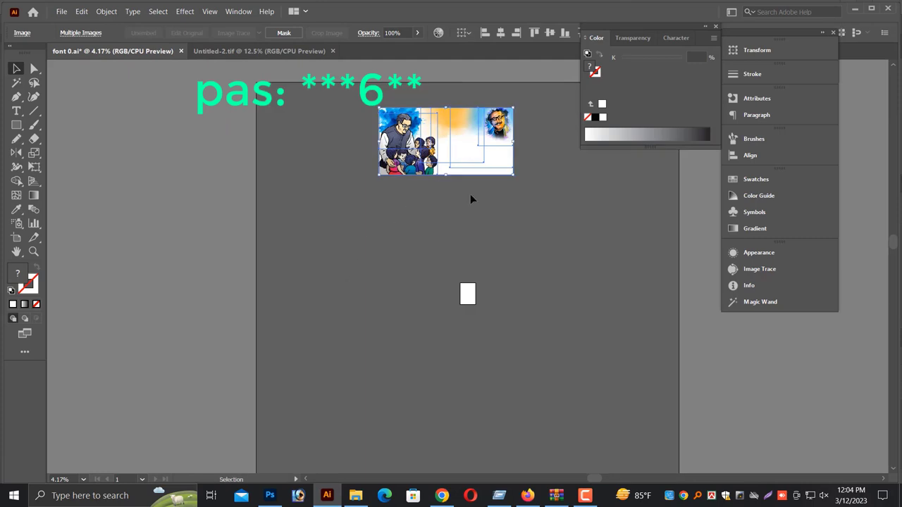
mouse_move(463, 135)
left_mouse_down()
mouse_move(485, 266)
mouse_move(467, 221)
mouse_move(473, 226)
left_mouse_up()
key("ctrl+shift+F9")
- Deselect the image group and expand the colour settings
left_click(563, 225)
scroll(620, 176, "up", 1)
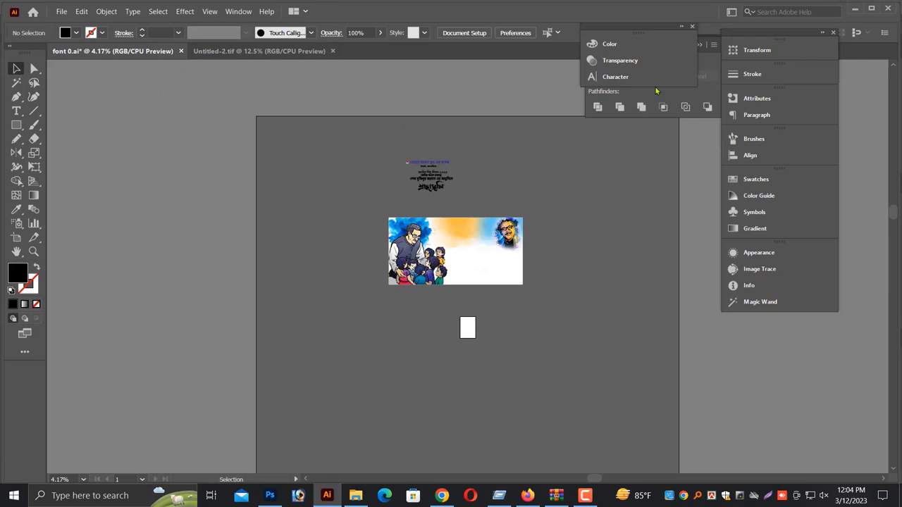
left_click(683, 28)
left_click(595, 495)
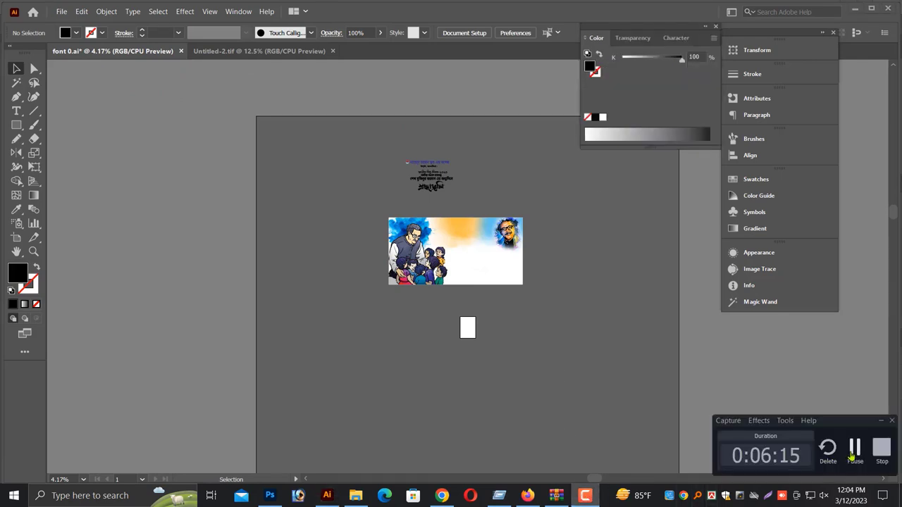
left_click(853, 451)
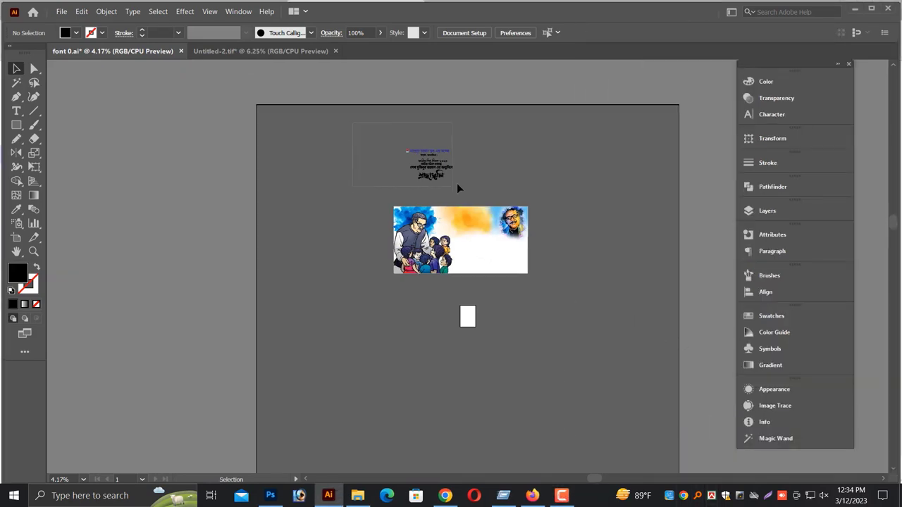
- Place the Bengali heading group on the image's right side, over its white area
left_click_drag(457, 188, 498, 262)
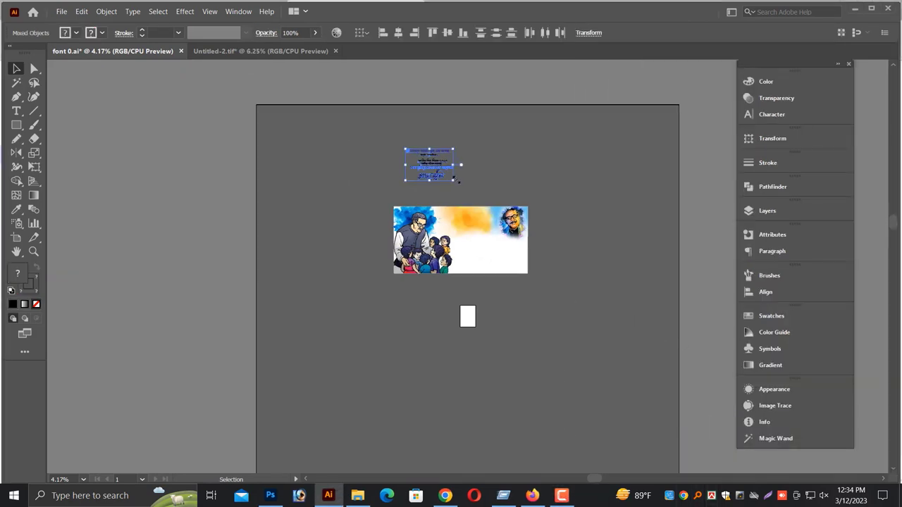
key("ctrl+equal")
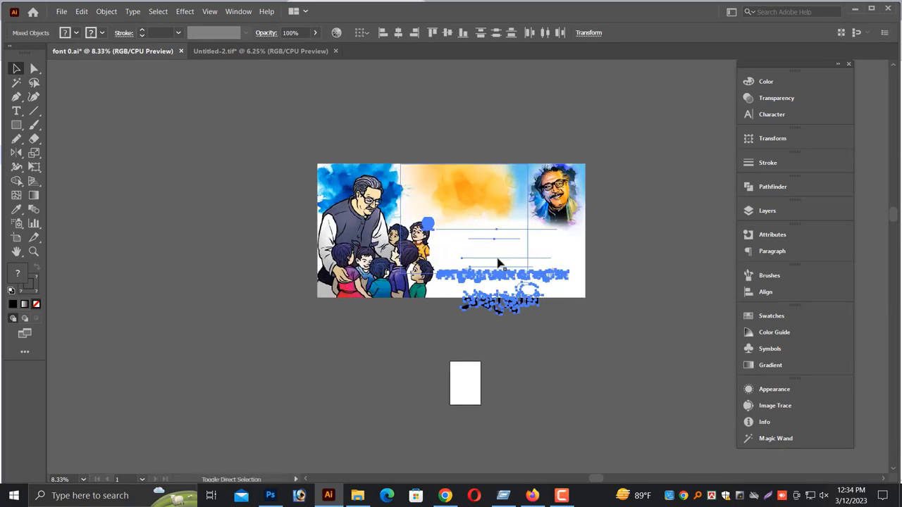
mouse_move(504, 263)
left_mouse_down()
mouse_move(516, 351)
mouse_move(536, 262)
left_mouse_up()
left_click(624, 369)
key("ctrl+equal")
key("ctrl+equal")
key("ctrl+equal")
key("ctrl+equal")
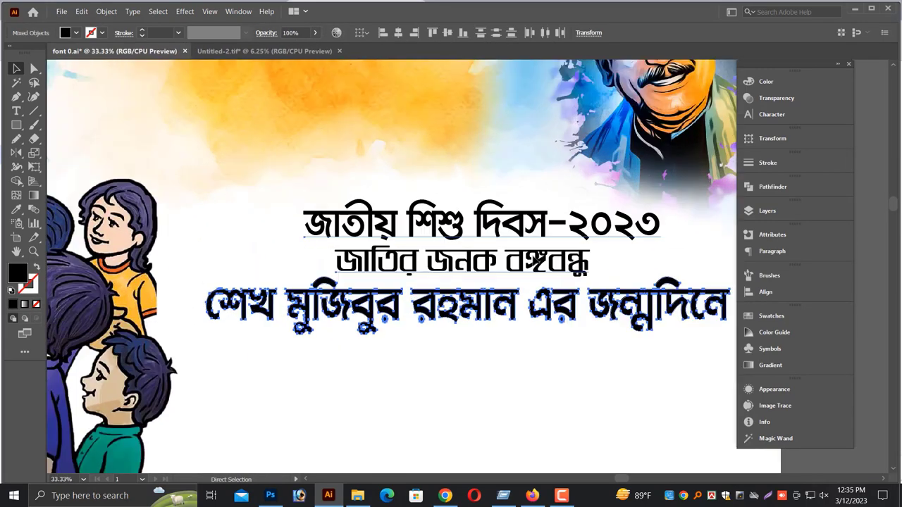
key("ctrl+minus")
scroll(494, 296, "up", 2)
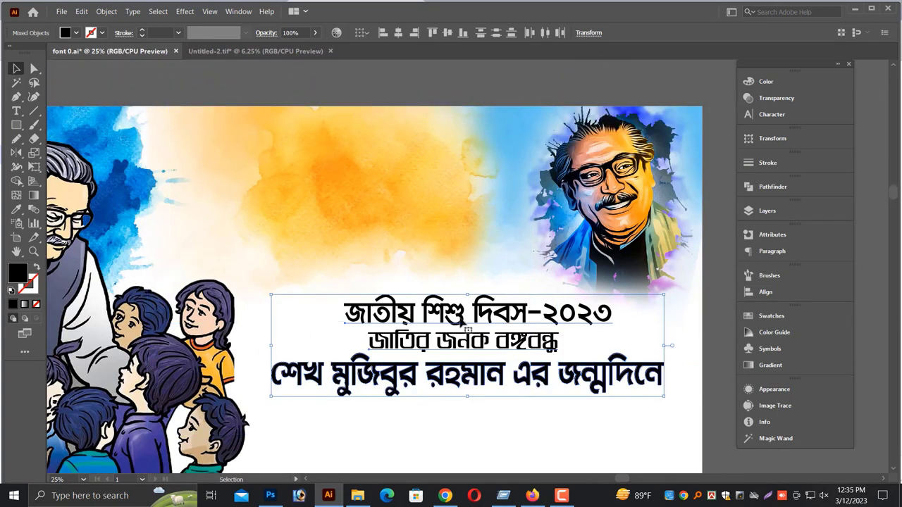
left_click_drag(470, 317, 481, 325)
scroll(481, 326, "up", 1)
scroll(481, 326, "up", 1)
scroll(480, 326, "up", 1)
left_click(409, 254)
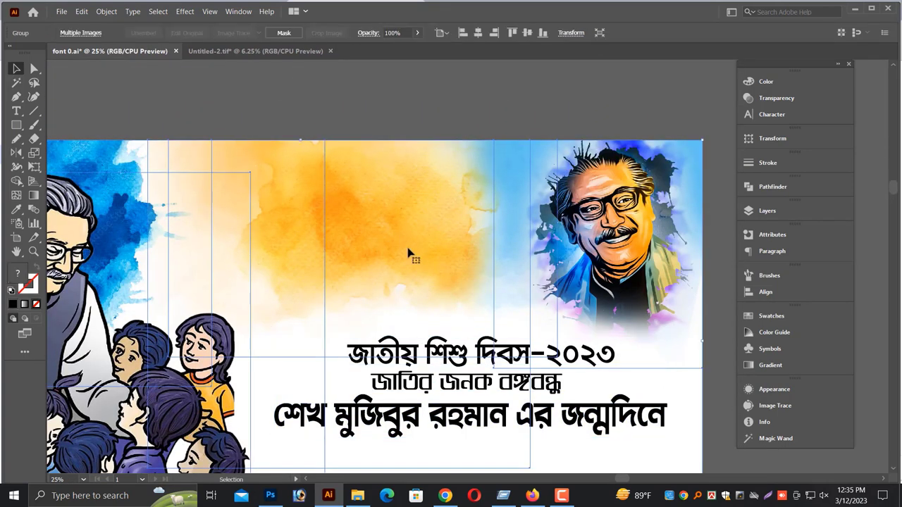
key("ctrl+minus")
key("ctrl+minus")
scroll(472, 284, "down", 2)
- Move the title line জাতীয় শিশু দিবস-২০২৩ up and enlarge it
left_click(494, 318)
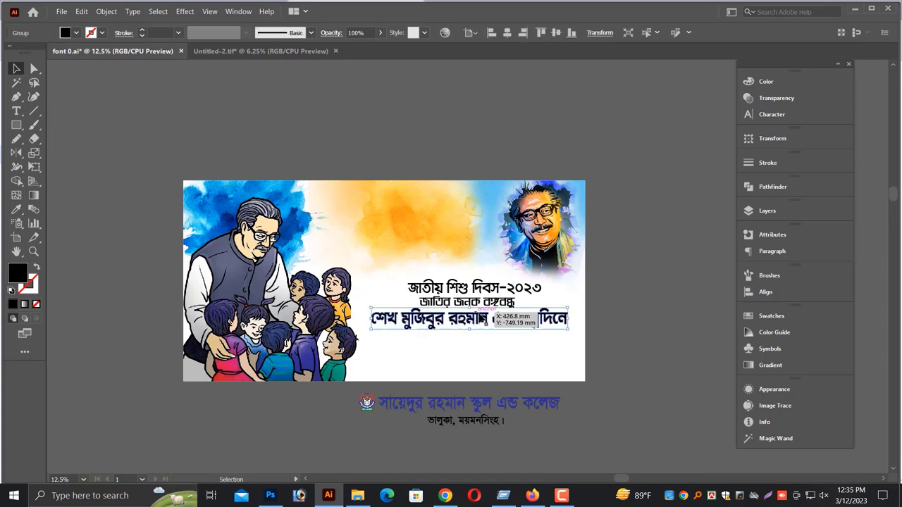
left_click(490, 288)
left_click_drag(482, 291, 408, 222)
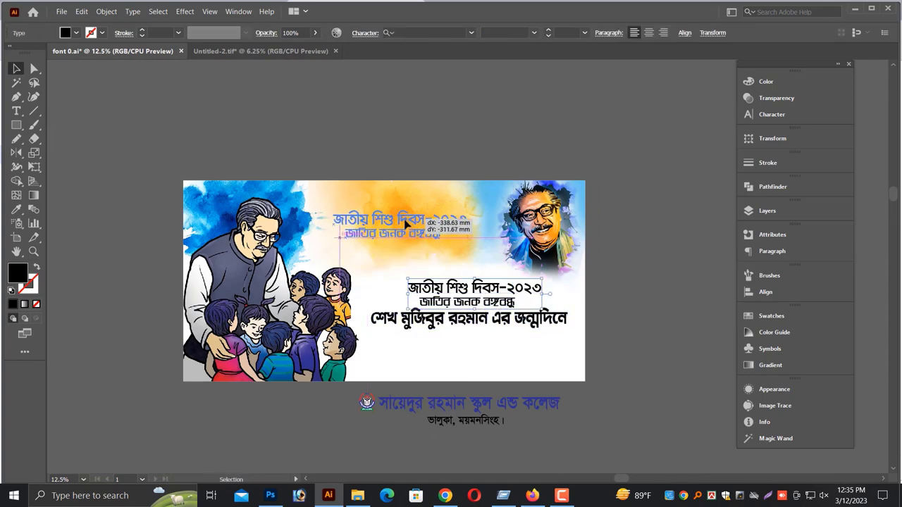
key("ctrl+plus")
left_click_drag(603, 269, 647, 269)
left_click_drag(501, 267, 493, 296)
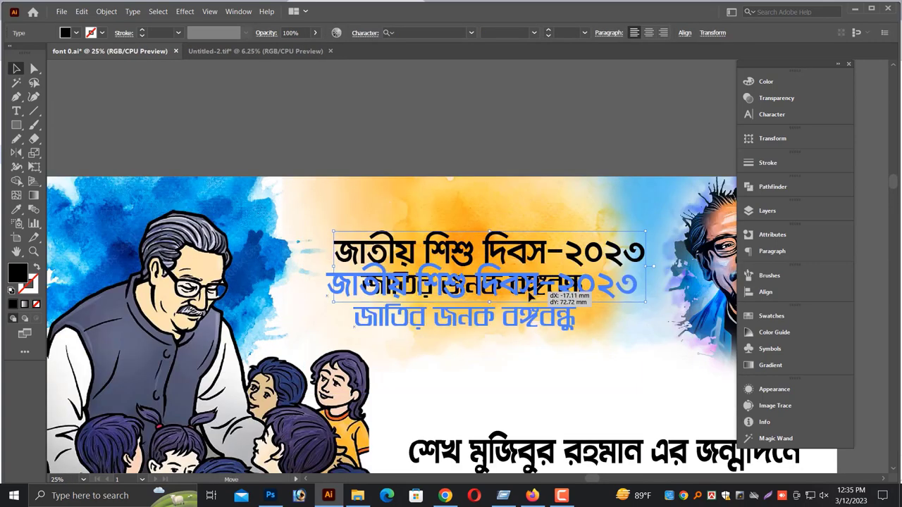
- Colour the title line জাতীয় শিশু দিবস-২০২৩ dark blue using RGB sliders
left_click(762, 82)
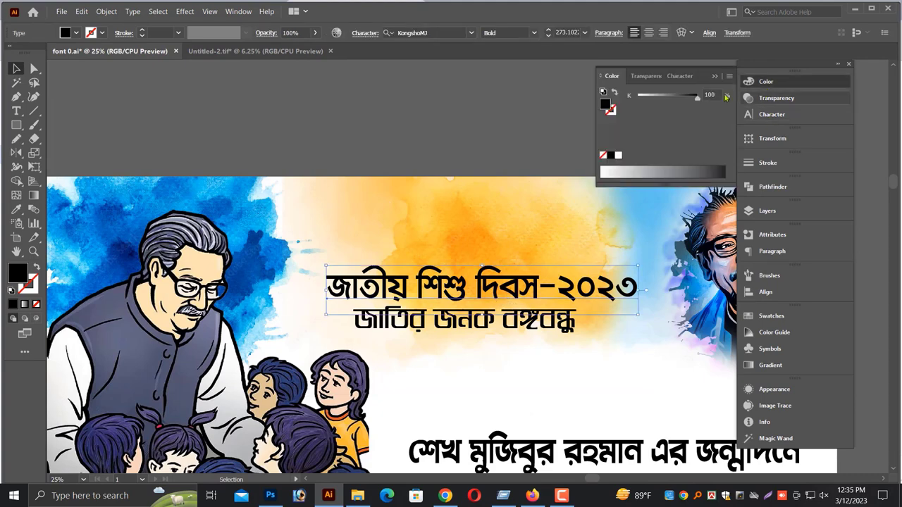
left_click(730, 76)
left_click(708, 106)
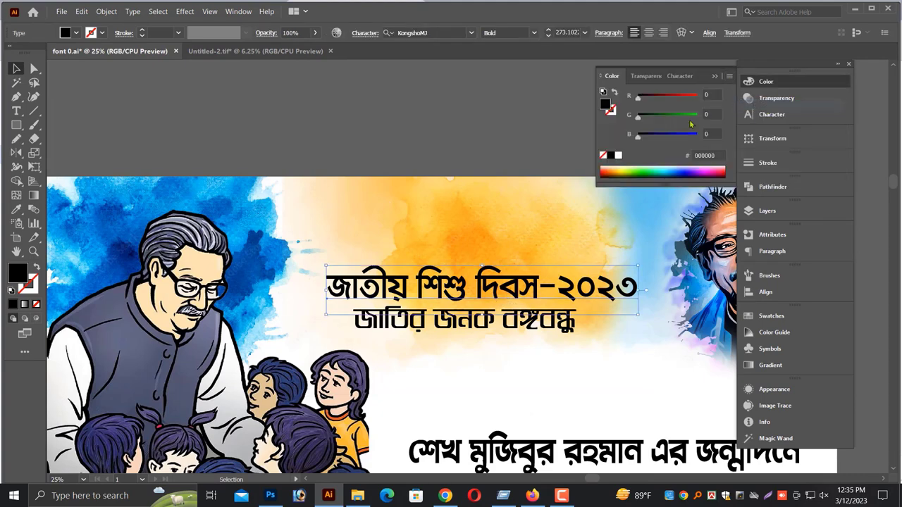
left_click(666, 117)
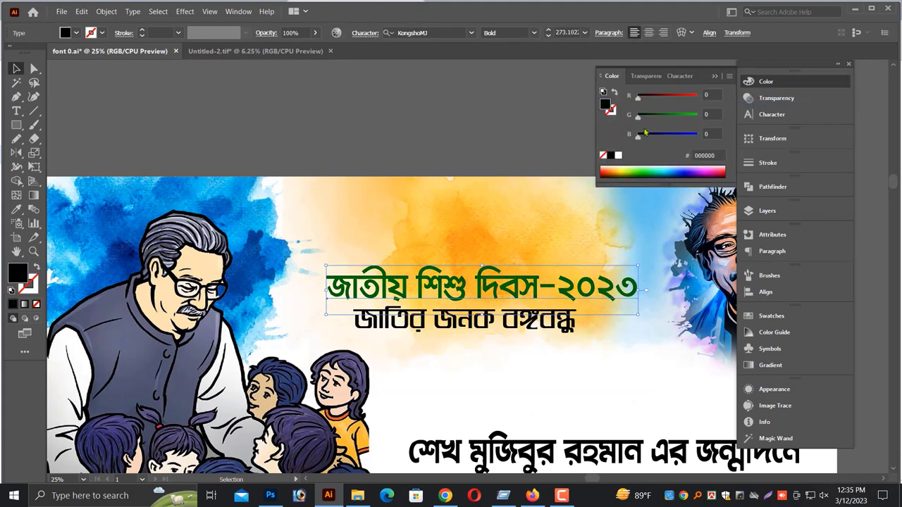
left_click_drag(644, 133, 668, 137)
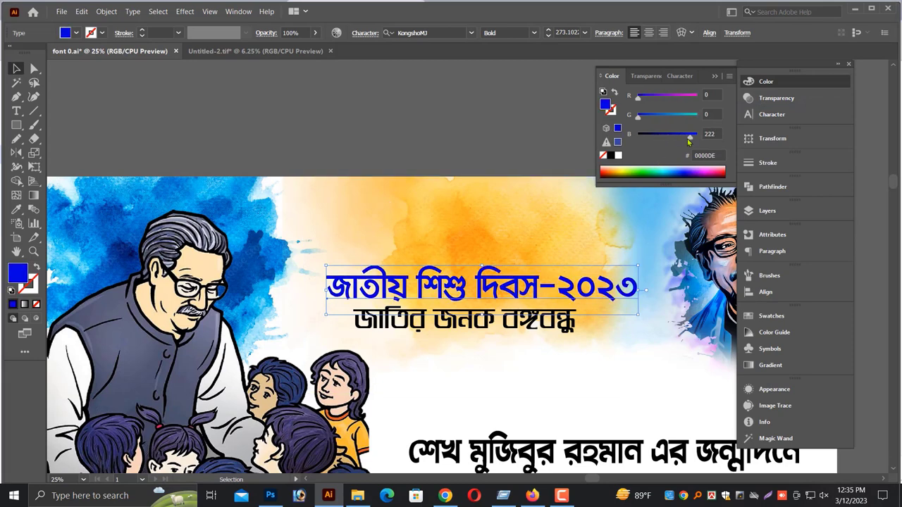
- Move জাতির জনক বঙ্গবন্ধু under the title and colour it red (R255 G0 B0)
scroll(515, 292, "up", 4)
left_click_drag(583, 347, 592, 355)
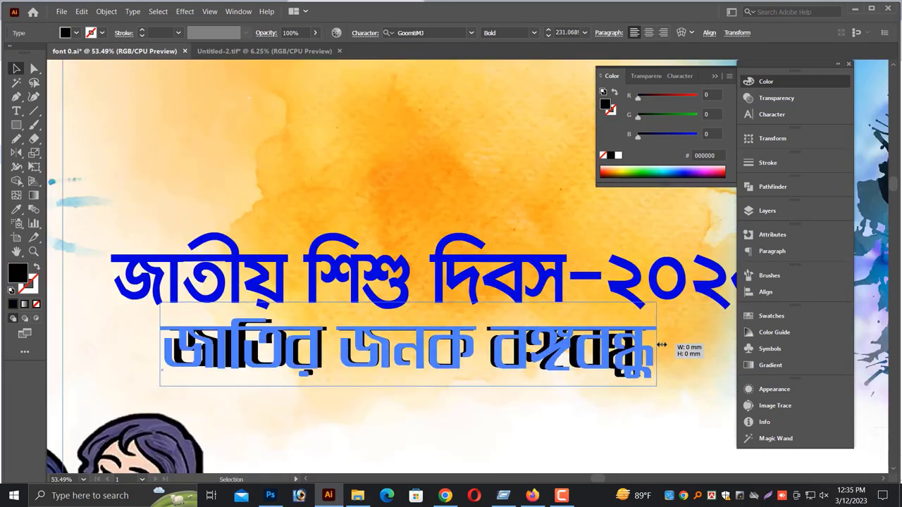
left_click(697, 94)
scroll(493, 229, "down", 4)
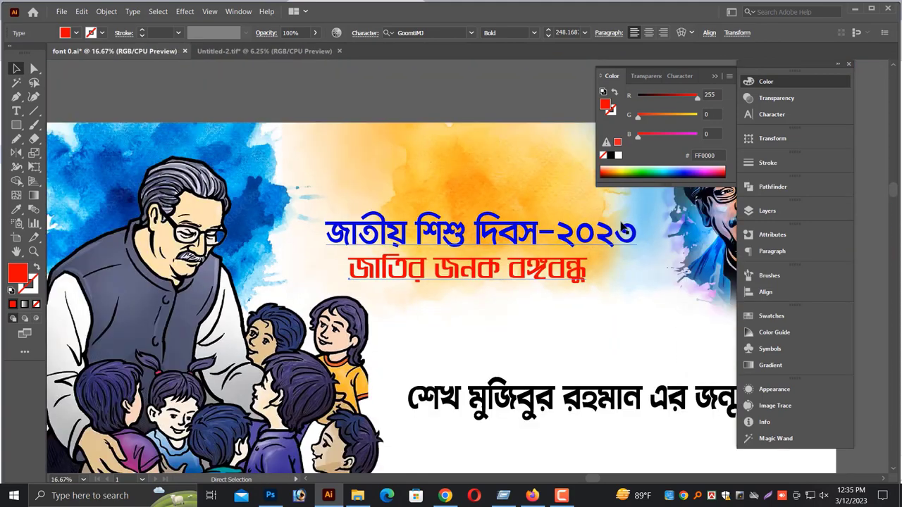
scroll(641, 370, "up", 2)
left_click(484, 372)
scroll(483, 369, "down", 3)
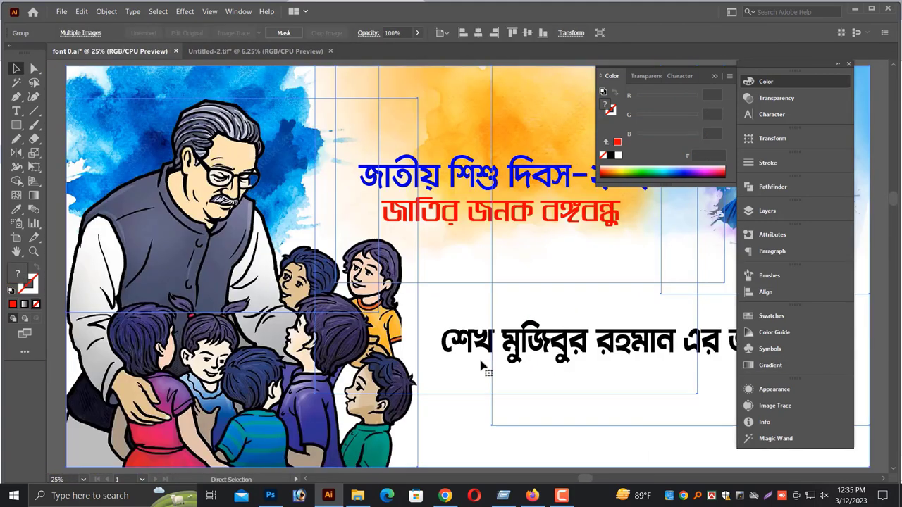
key("ctrl+shift+a")
- Move শ্রদ্ধাঞ্জলি into the banner and nudge the black heading line upward
scroll(522, 409, "down", 3)
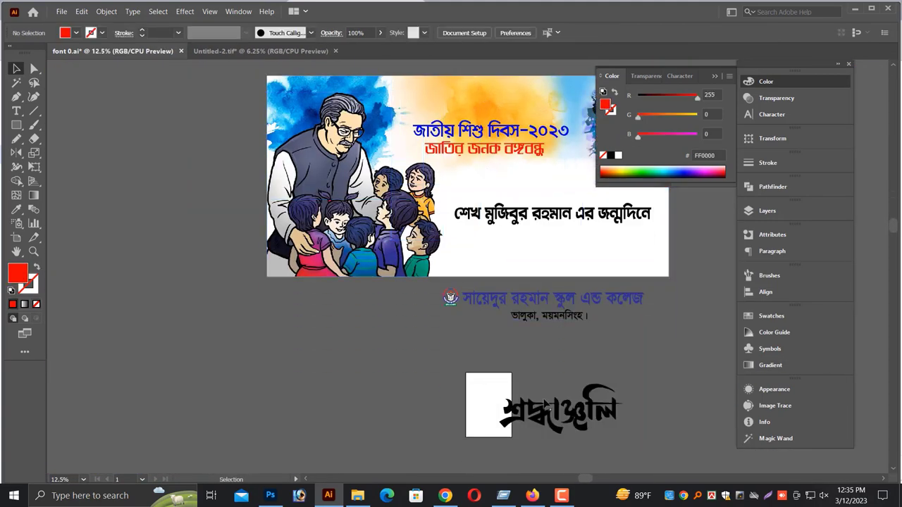
left_click_drag(568, 312, 545, 217)
scroll(545, 226, "up", 3)
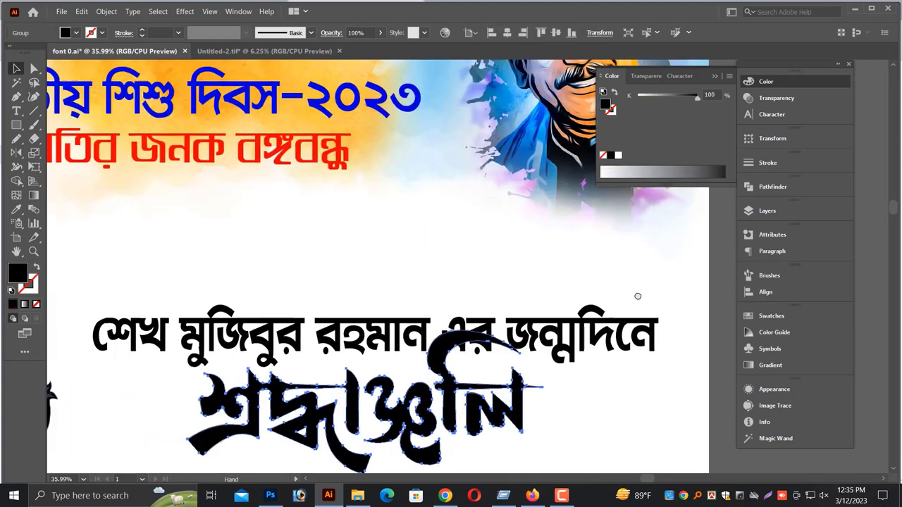
left_click_drag(512, 360, 512, 305)
scroll(510, 296, "down", 3)
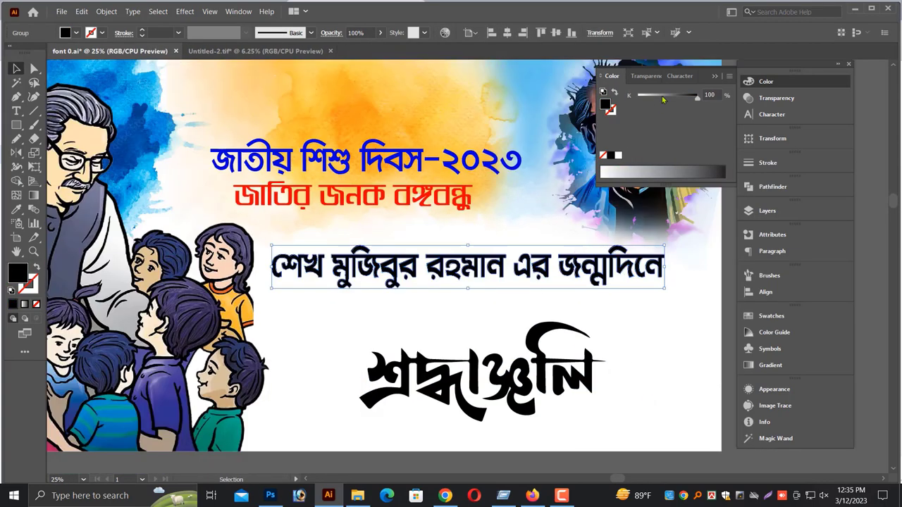
- Move the black line শেখ মুজিবুর রহমান এর জন্মদিনে above the banner and ungroup it
key("alt+space")
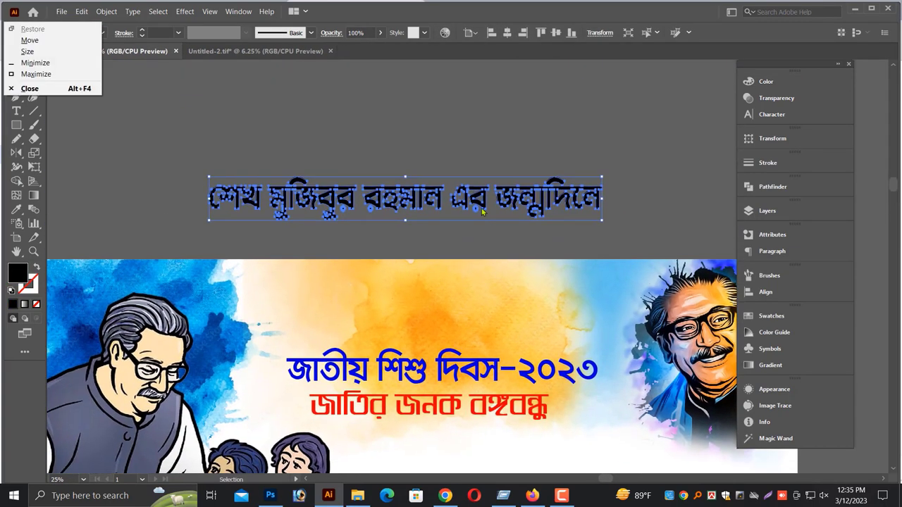
left_click_drag(600, 378, 507, 131)
right_click(492, 115)
left_click(522, 198)
- Move the words এর জন্মদিনে onto a second line beneath শেখ মুজিবুর রহমান
left_click(532, 143)
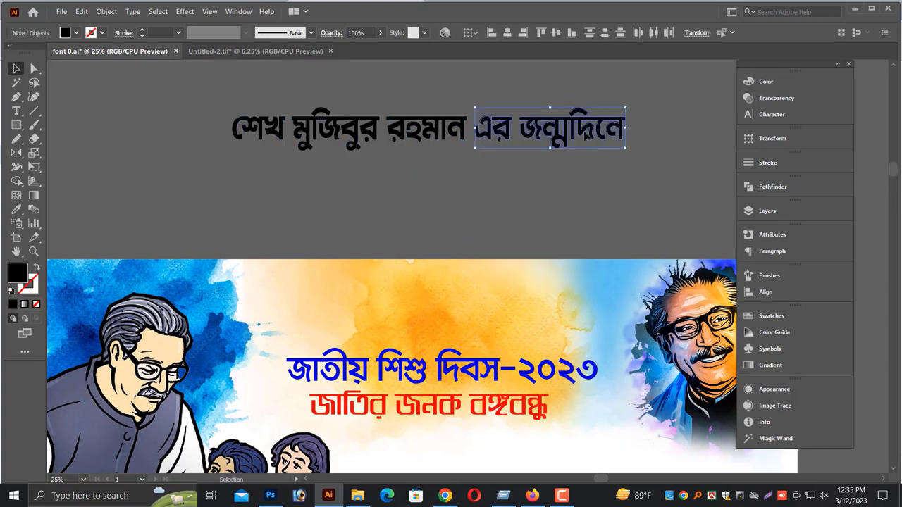
left_click(632, 158)
left_click_drag(633, 158, 394, 120)
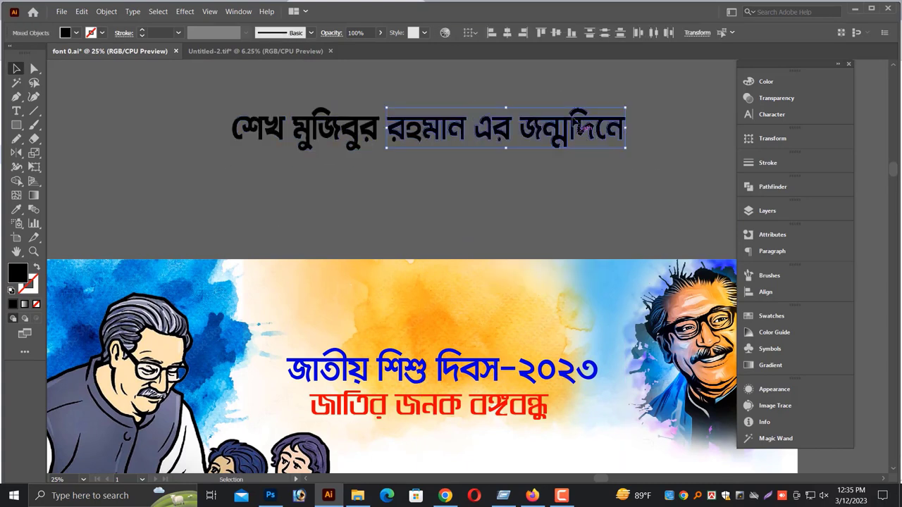
left_click(484, 119)
left_click(592, 133)
left_click(644, 170)
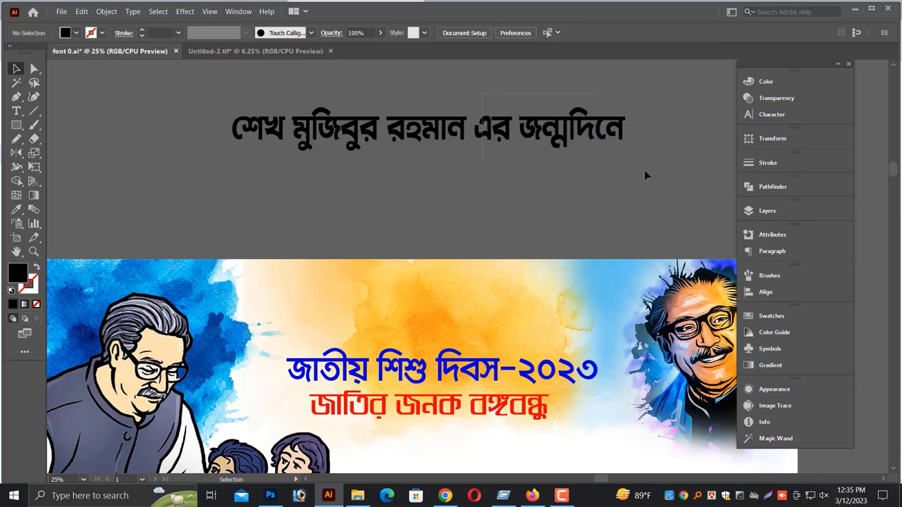
left_click_drag(644, 169, 472, 113)
left_click_drag(586, 125, 385, 171)
left_click(171, 112)
key("ctrl+a")
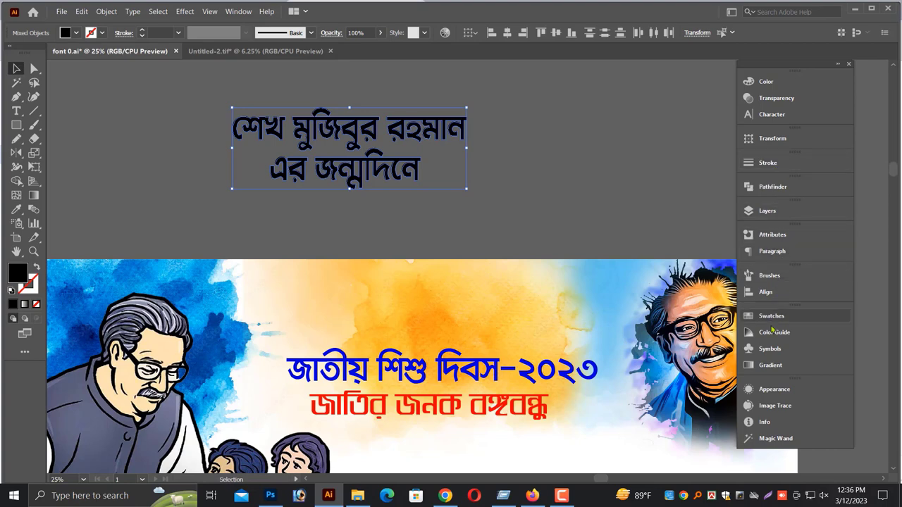
- Colour the two heading lines green (RGB G 130) and group them
left_click(761, 82)
left_click(729, 76)
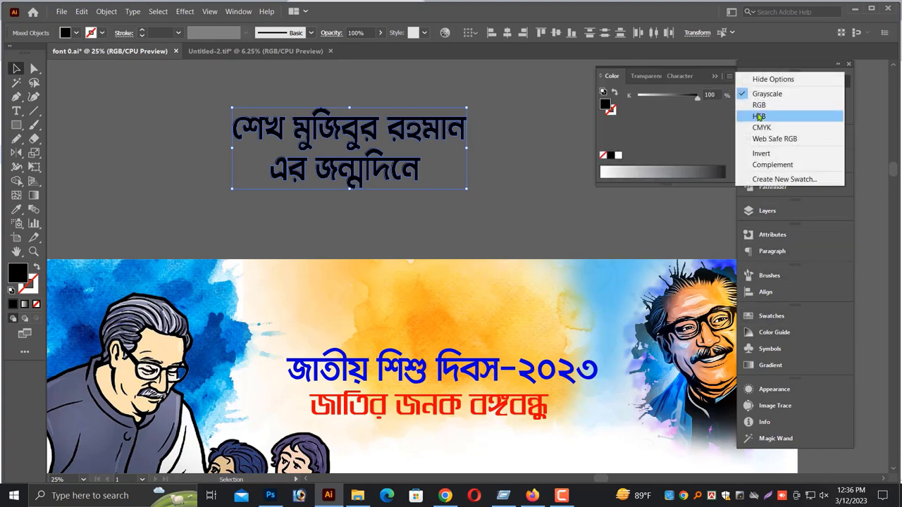
left_click(759, 104)
left_click_drag(657, 118, 668, 116)
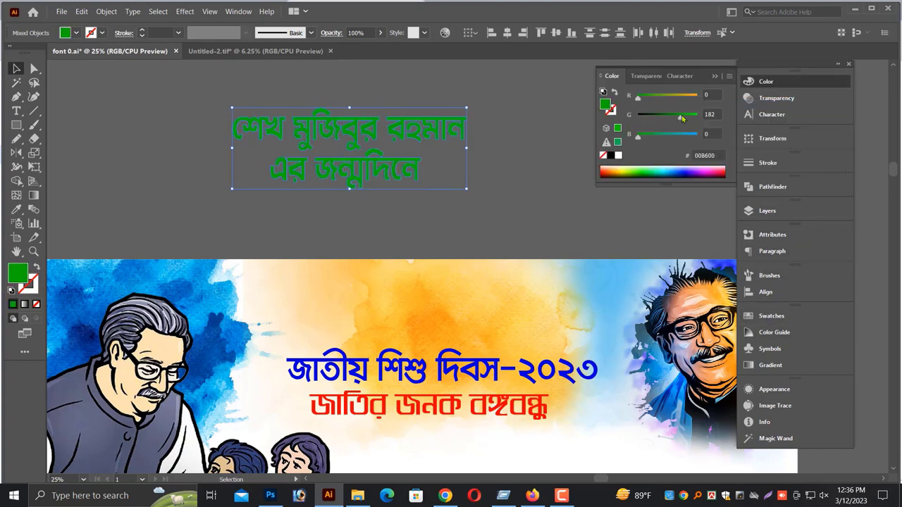
key("ctrl+g")
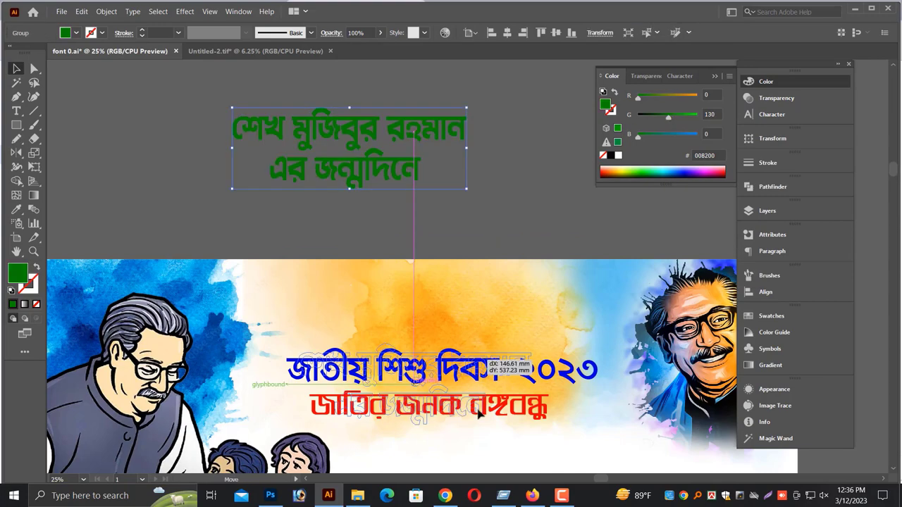
- Place the green text group under the red heading line and enlarge it
left_click_drag(386, 138, 492, 440)
scroll(436, 407, "down", 3)
key("a")
scroll(451, 280, "up", 1)
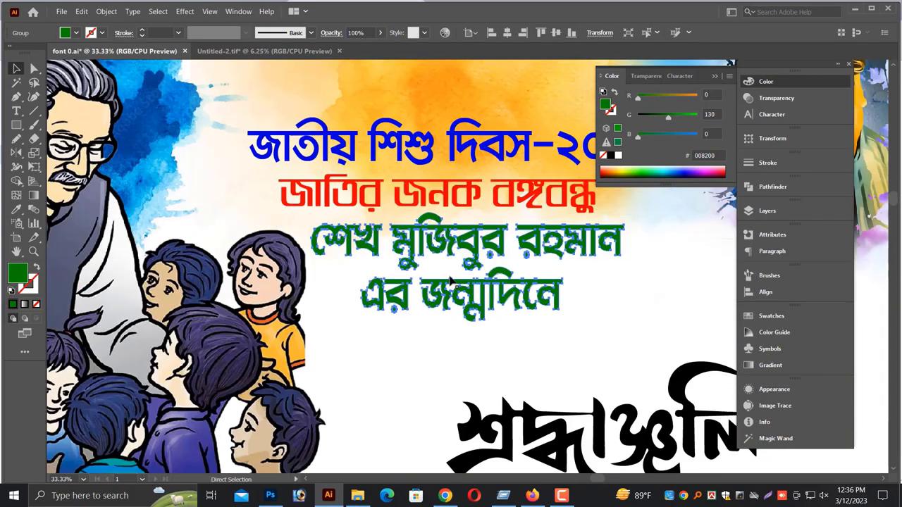
key("v")
left_click_drag(624, 270, 678, 281, "shift")
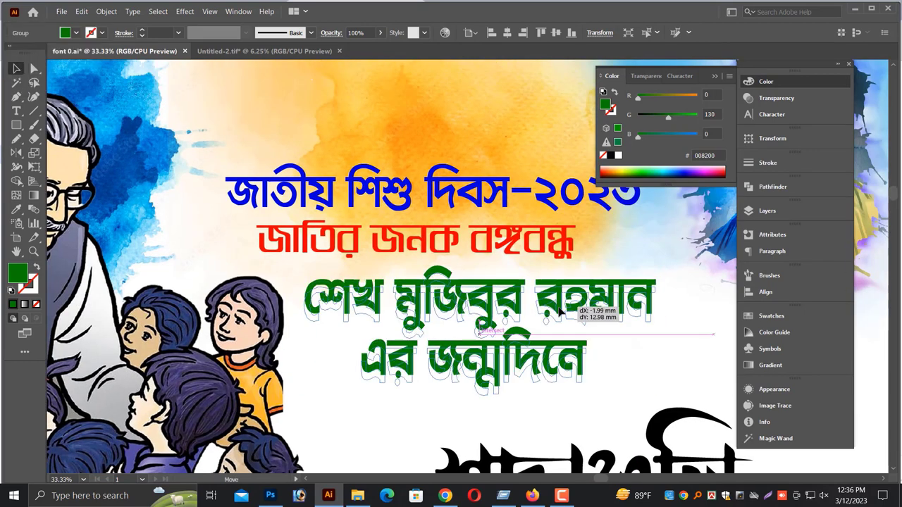
- Enlarge the blue and red title lines slightly
left_click(423, 192)
scroll(476, 258, "up", 2)
left_click(476, 258, "shift")
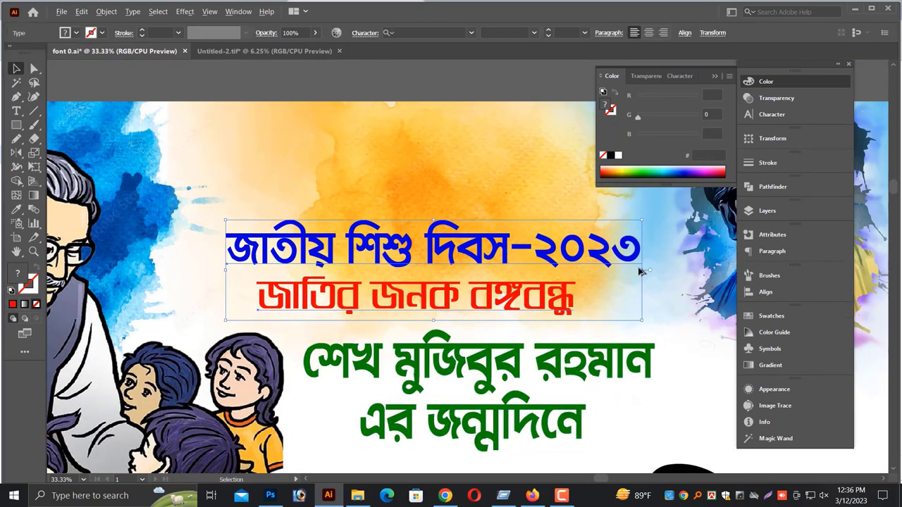
key("ctrl+shift+period")
key("ctrl+minus")
key("ctrl+minus")
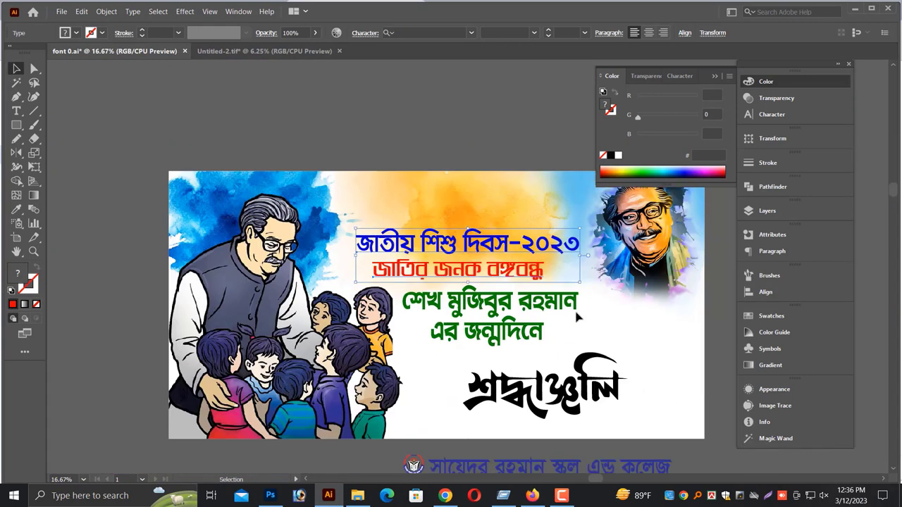
scroll(576, 317, "down", 1)
left_click_drag(554, 373, 543, 352)
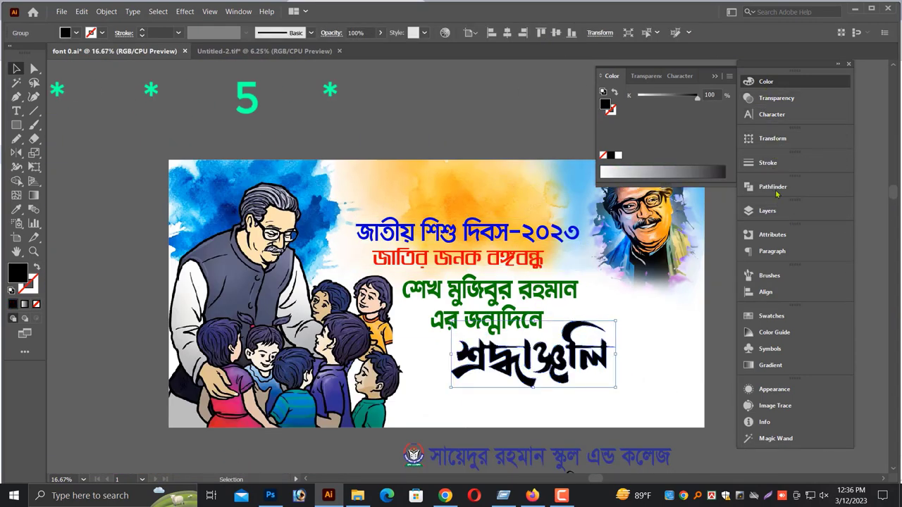
- Give শ্রদ্ধাঞ্জলি a linear gradient fill and switch the end stop's colour to RGB
left_click(770, 365)
left_click(671, 403)
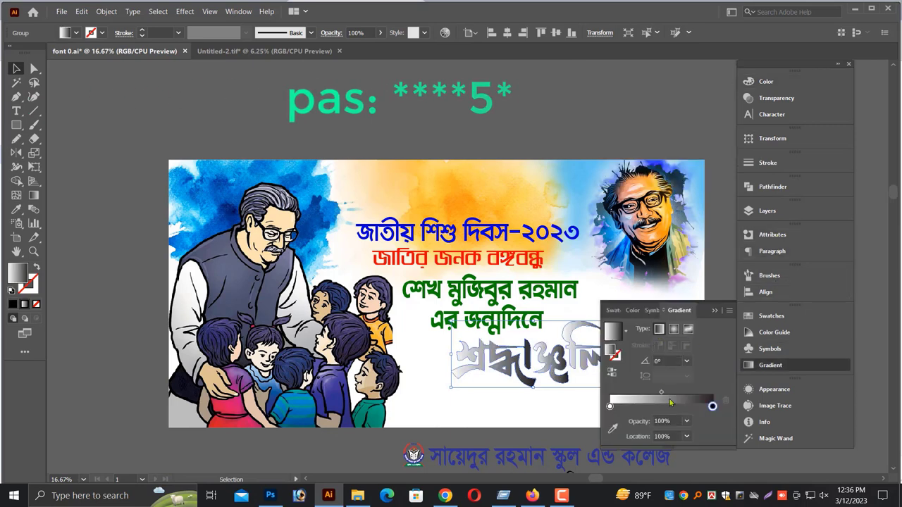
left_click(712, 406)
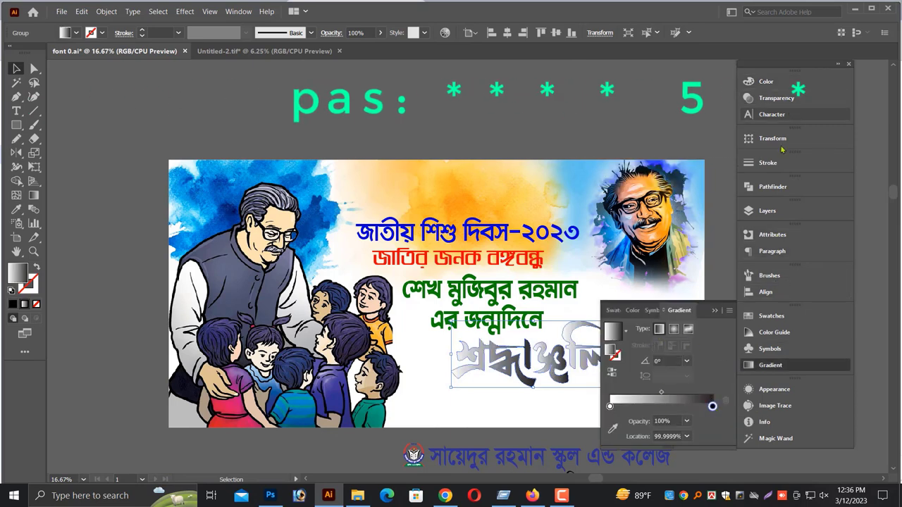
left_click(766, 81)
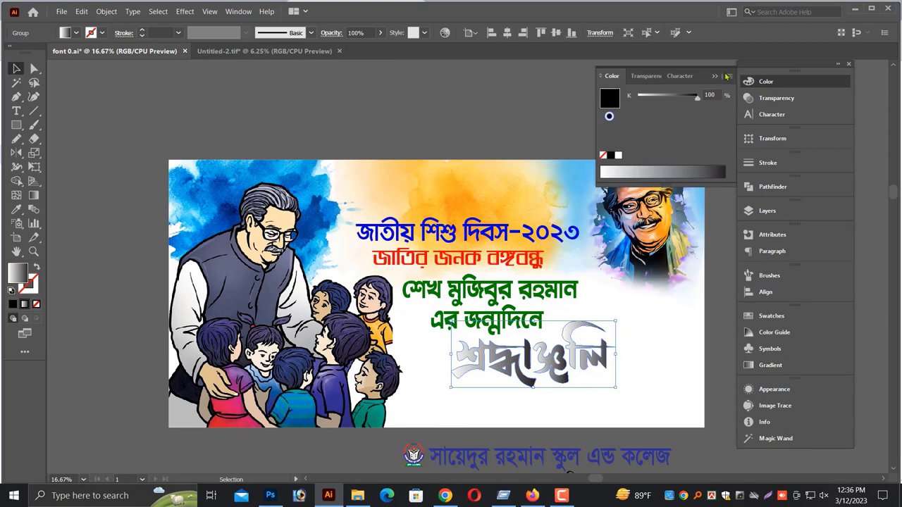
left_click(729, 75)
left_click(760, 105)
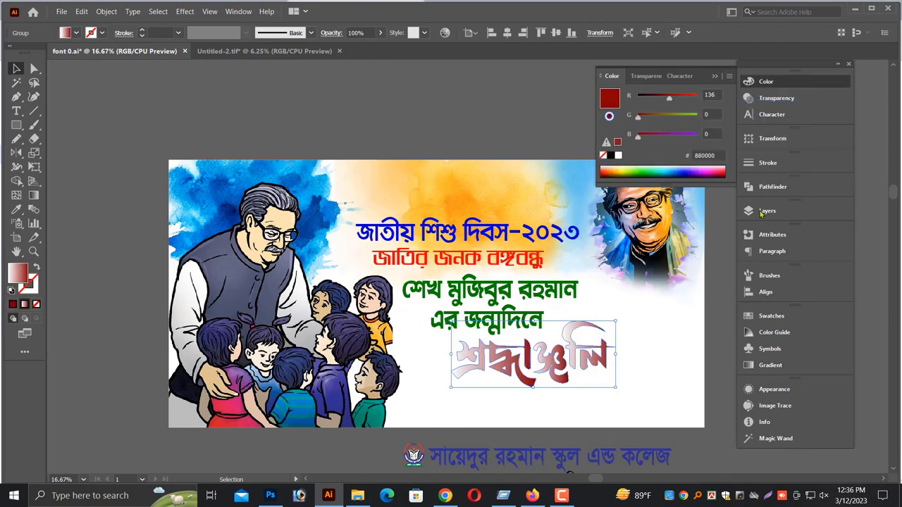
- Make the gradient's start stop pure red (FF0000) by removing its green
left_click(771, 365)
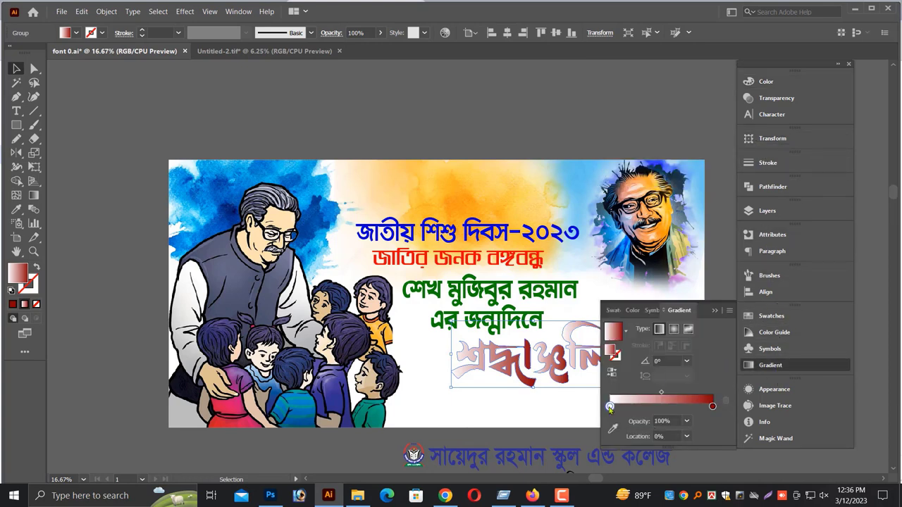
left_click(768, 81)
left_click(730, 76)
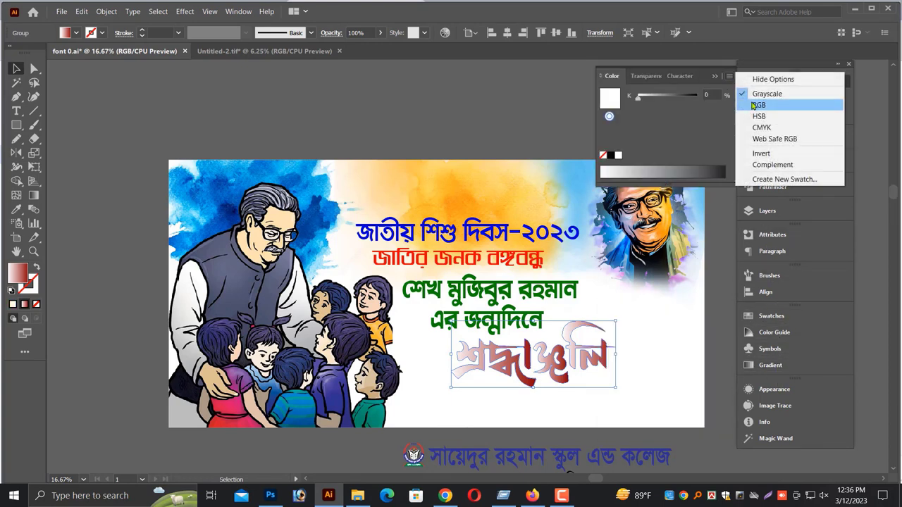
left_click(754, 106)
left_click_drag(609, 119, 610, 119)
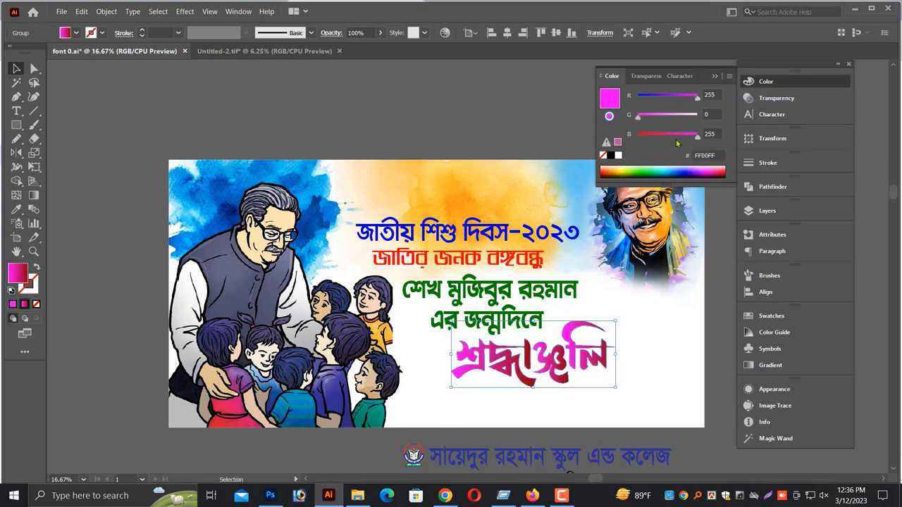
left_click(607, 141)
scroll(590, 233, "down", 2)
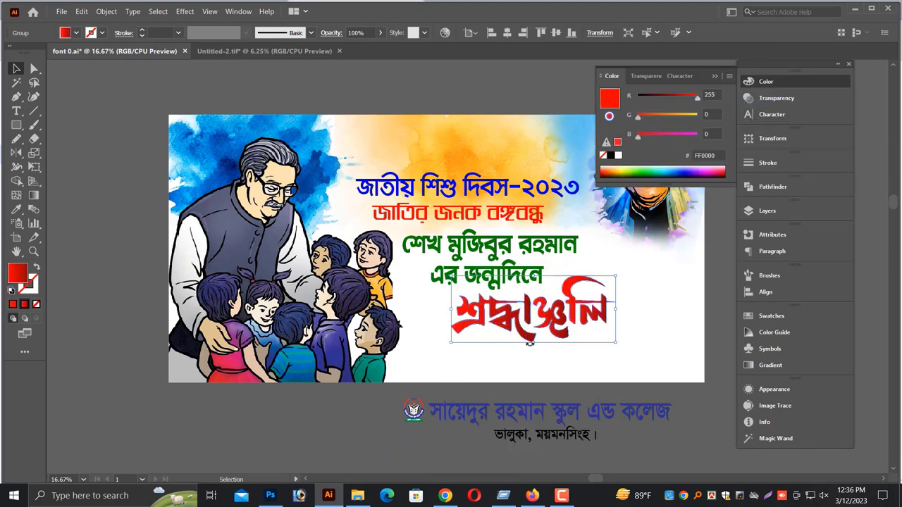
left_click(185, 388)
scroll(604, 328, "up", 2)
left_click_drag(539, 308, 569, 308)
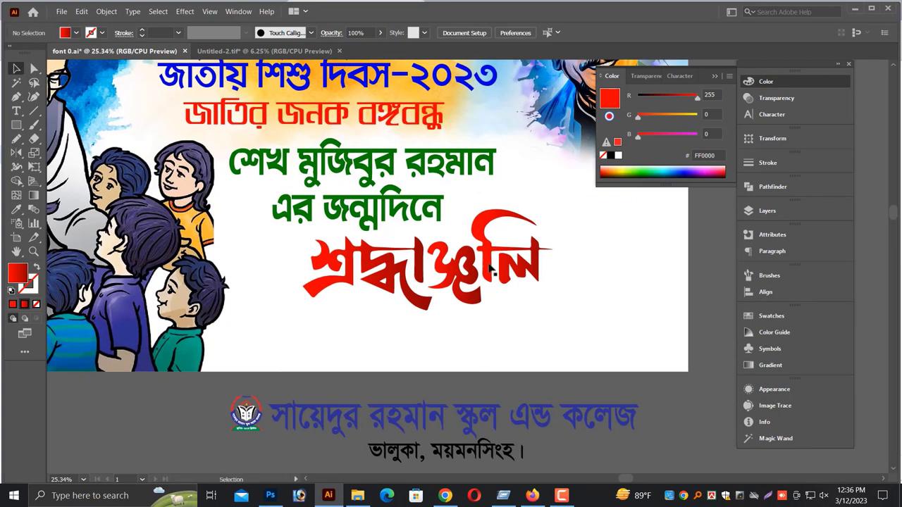
- Move the college name text up onto the banner
left_click(489, 268)
scroll(489, 268, "down", 1)
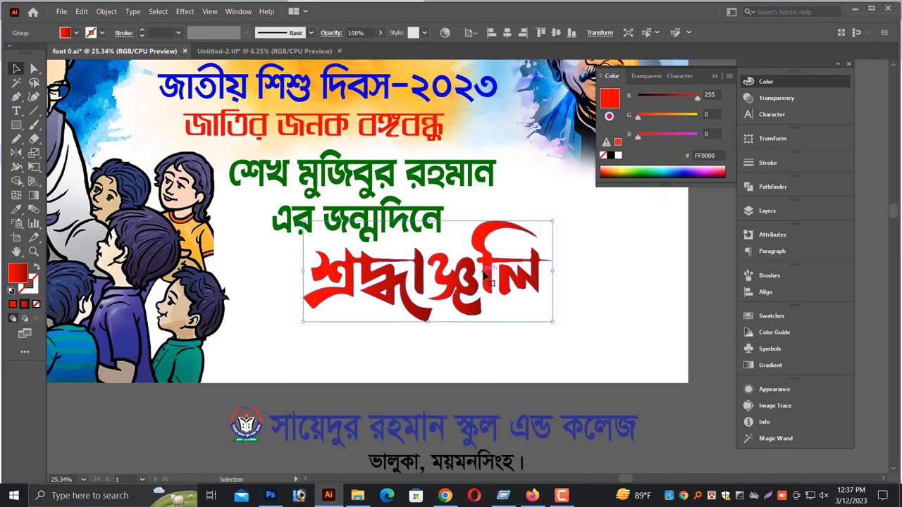
scroll(449, 304, "down", 1)
mouse_move(624, 413)
left_mouse_down()
mouse_move(629, 322)
mouse_move(633, 361)
left_mouse_up()
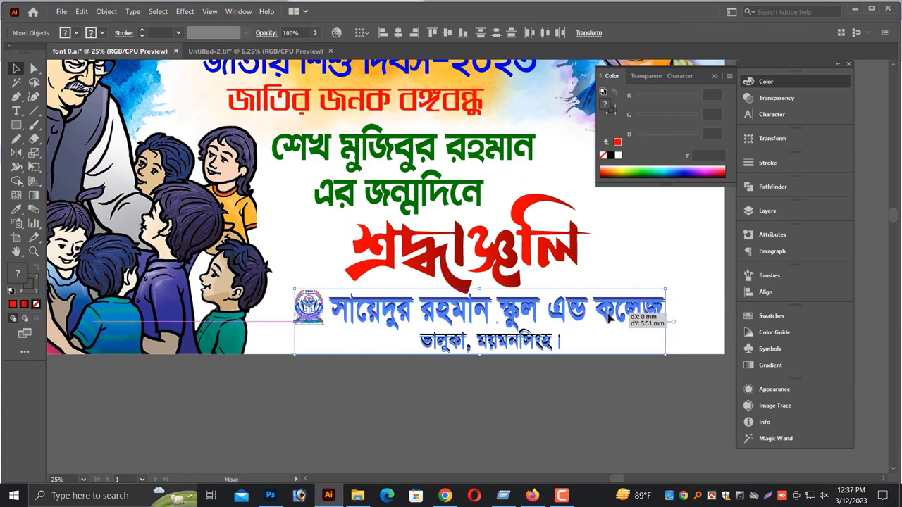
double_click(501, 345)
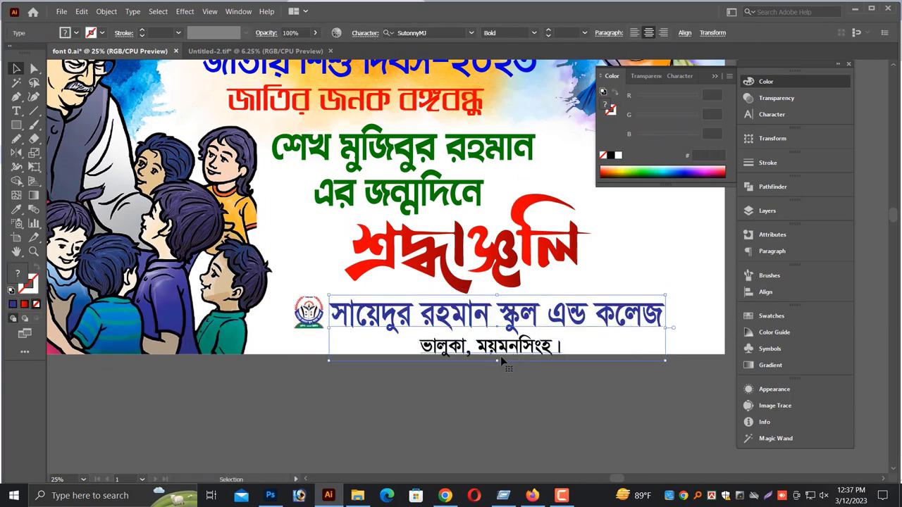
key("ctrl+a")
key("Escape")
- Raise and slightly shrink the blue and red headings, and reposition শ্রদ্ধাঞ্জলি
scroll(474, 319, "up", 5)
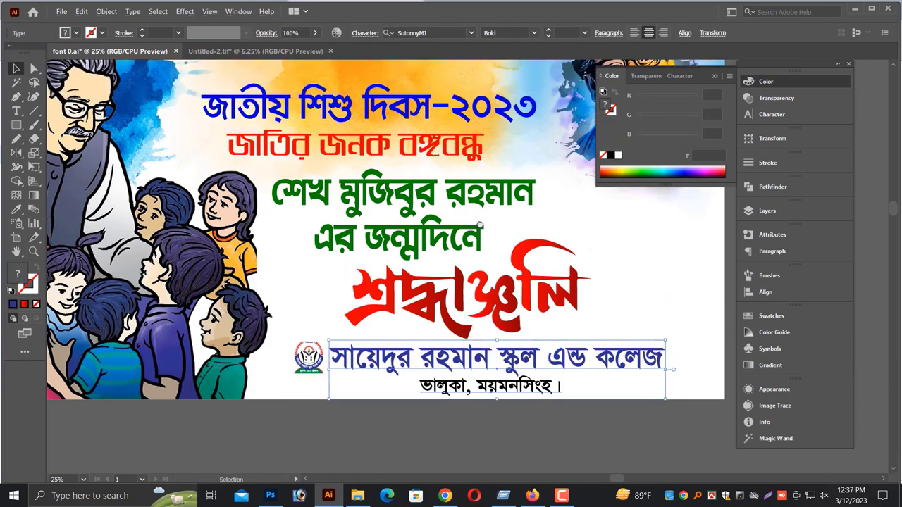
left_click_drag(447, 296, 434, 259)
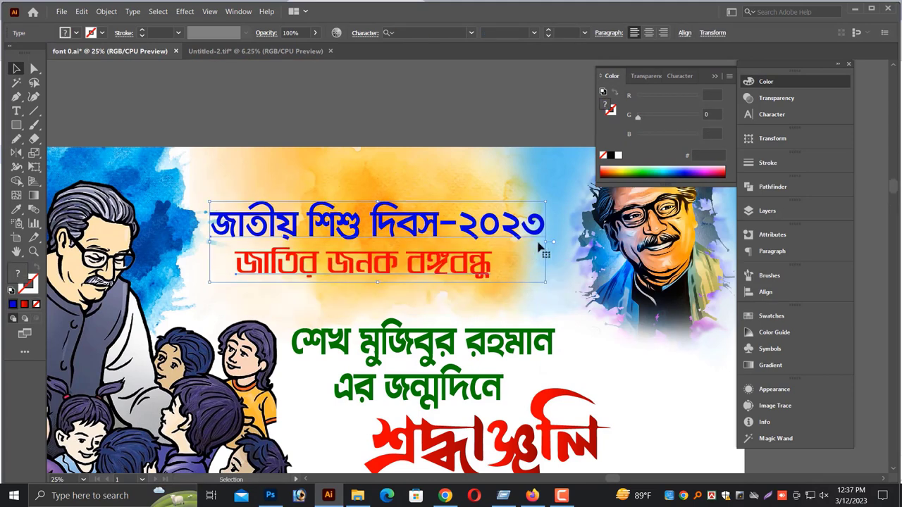
left_click_drag(540, 240, 530, 243)
left_click(478, 347)
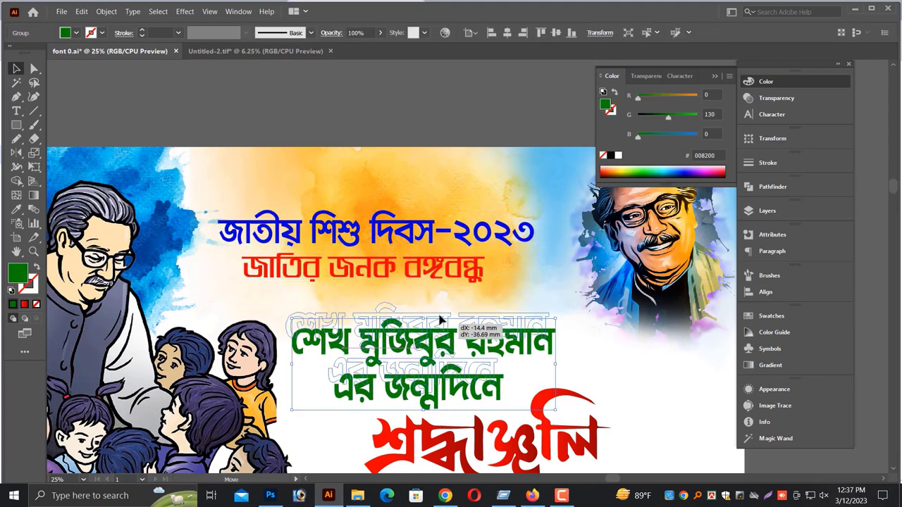
scroll(516, 390, "down", 2)
left_click_drag(505, 367, 485, 416)
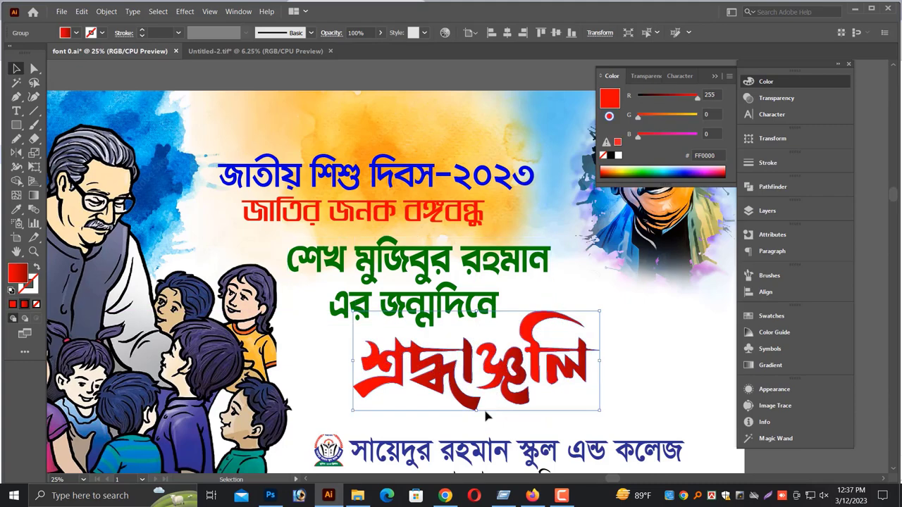
- Shift the school logo, name and address block left and enlarge it
scroll(478, 414, "down", 4)
scroll(479, 380, "down", 1)
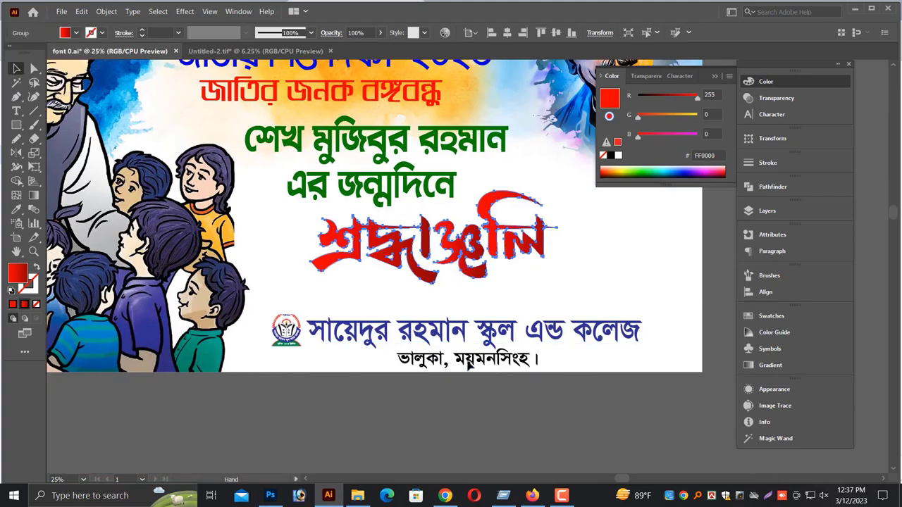
left_click(483, 346)
left_click(490, 345, "shift")
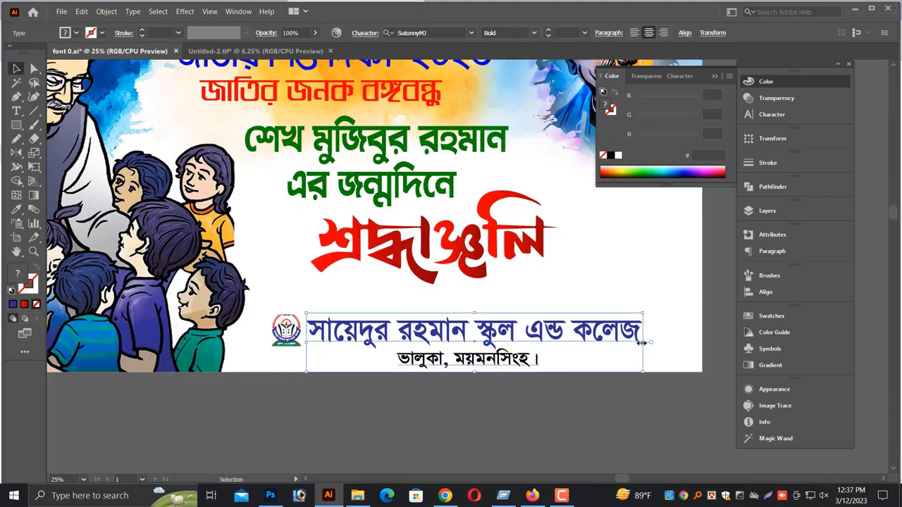
left_click(286, 330, "shift")
left_click_drag(286, 330, 277, 323)
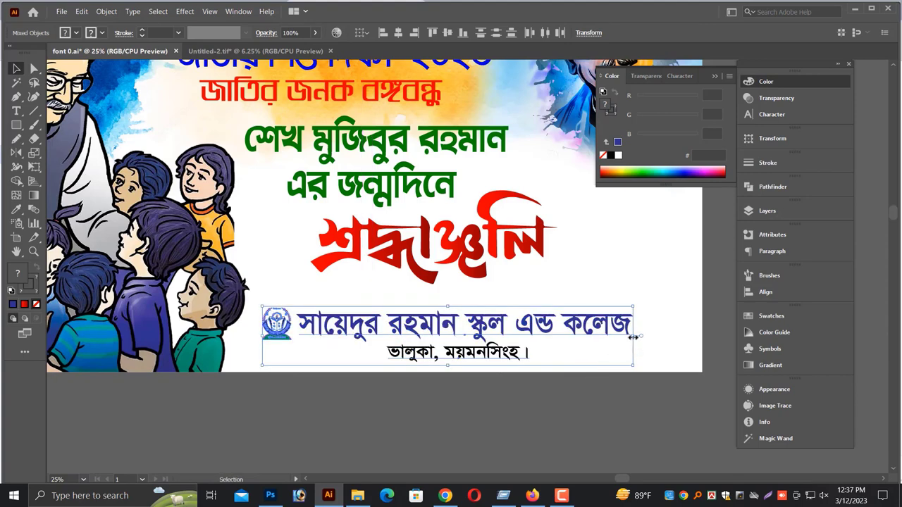
left_click_drag(633, 337, 680, 361)
left_click(614, 287)
- Fit the banner artboard in the window and select the top two heading lines
scroll(633, 171, "up", 1)
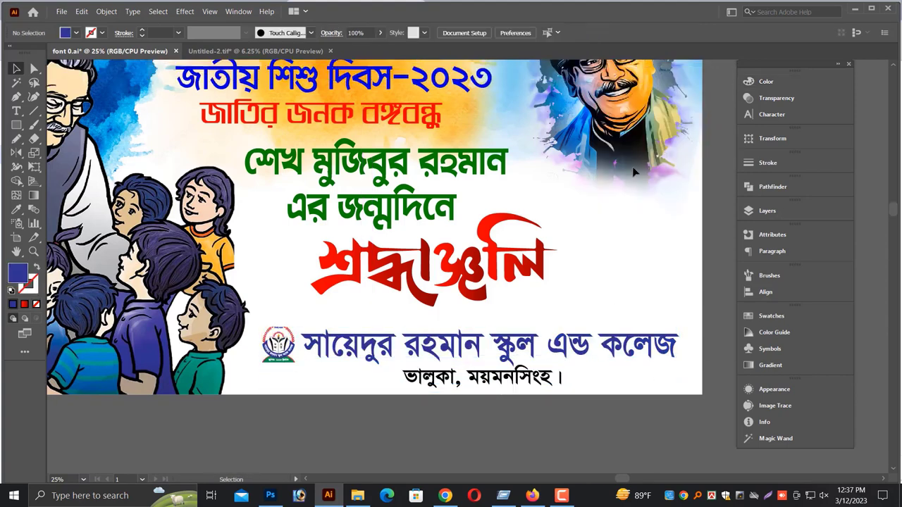
key("ctrl+minus")
key("ctrl+0")
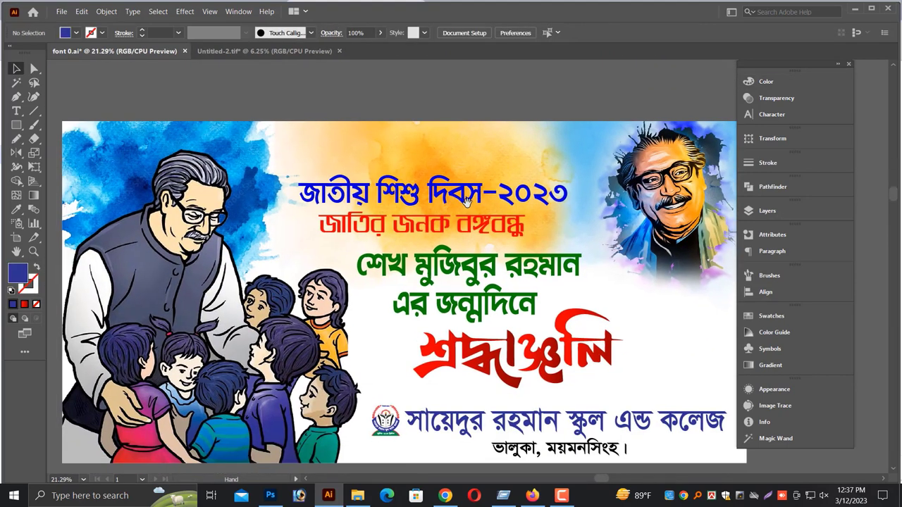
left_click(465, 201)
scroll(257, 114, "up", 1)
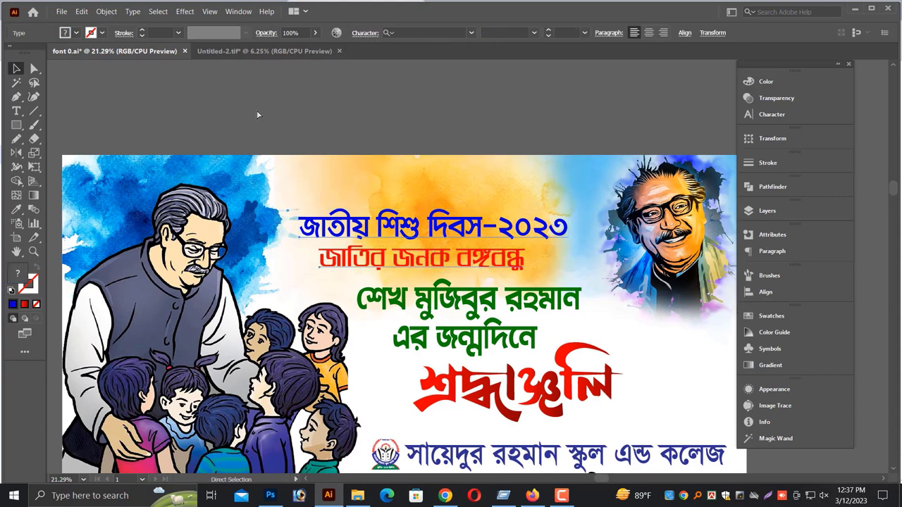
key("v")
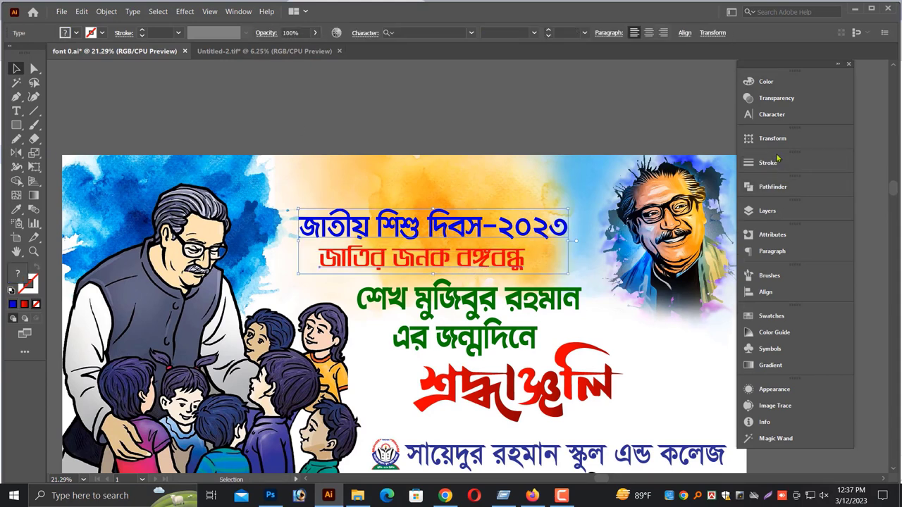
left_click(768, 162)
key("Up")
key("Up")
key("Up")
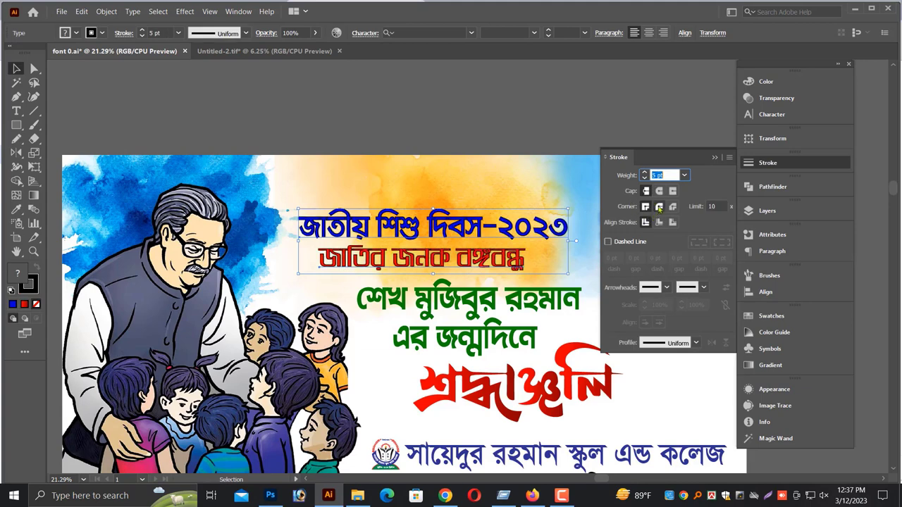
key("Up")
key("Up")
key("Up")
key("Up")
key("Up")
key("Up")
key("Up")
key("Up")
key("Up")
key("Up")
key("Up")
key("Up")
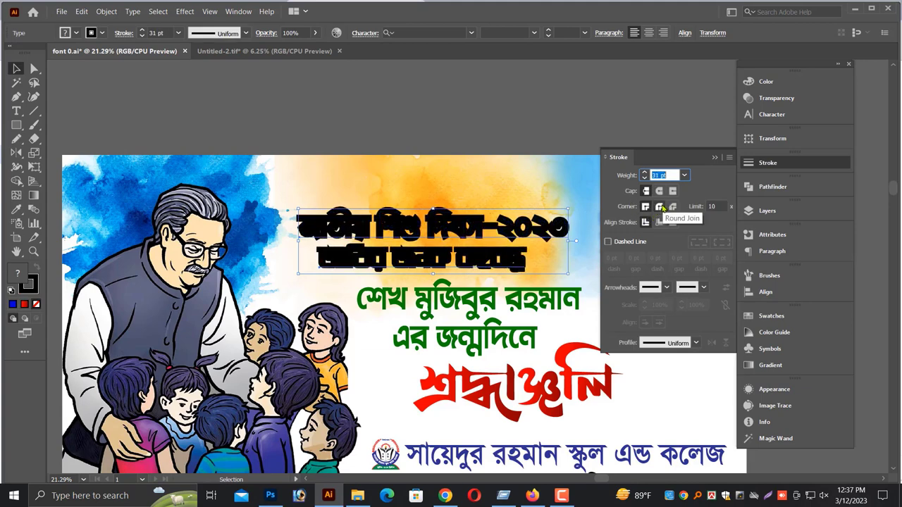
left_click(660, 206)
left_click(766, 81)
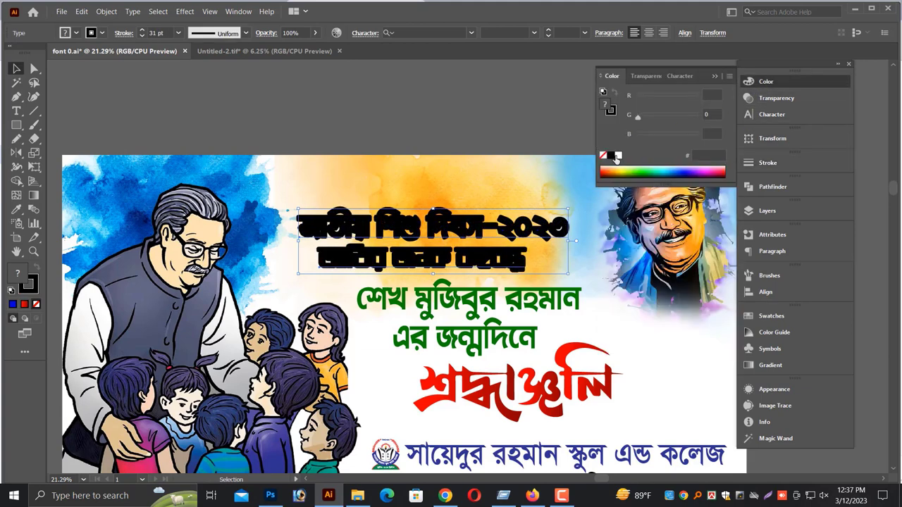
left_click(618, 156)
key("ctrl+z")
key("ctrl+z")
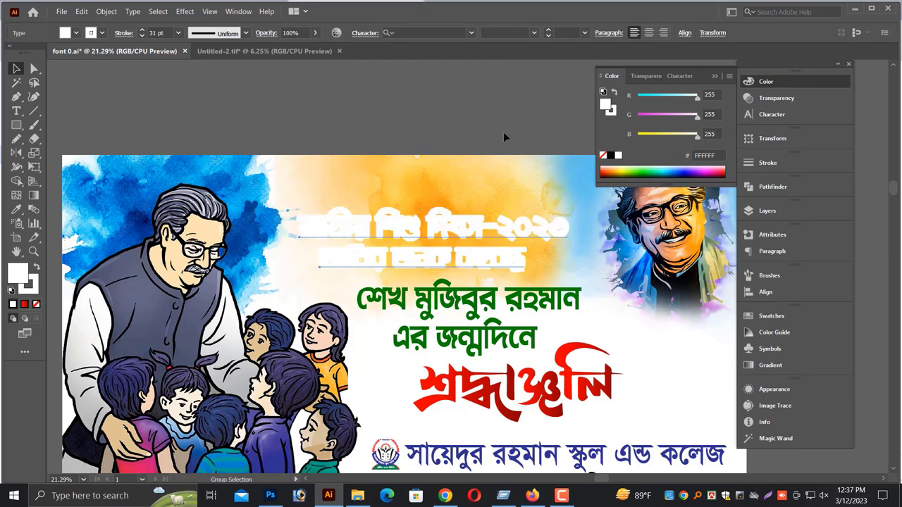
key("ctrl+z")
key("ctrl+z")
key("ctrl+z")
scroll(478, 340, "up", 3)
left_click(413, 297)
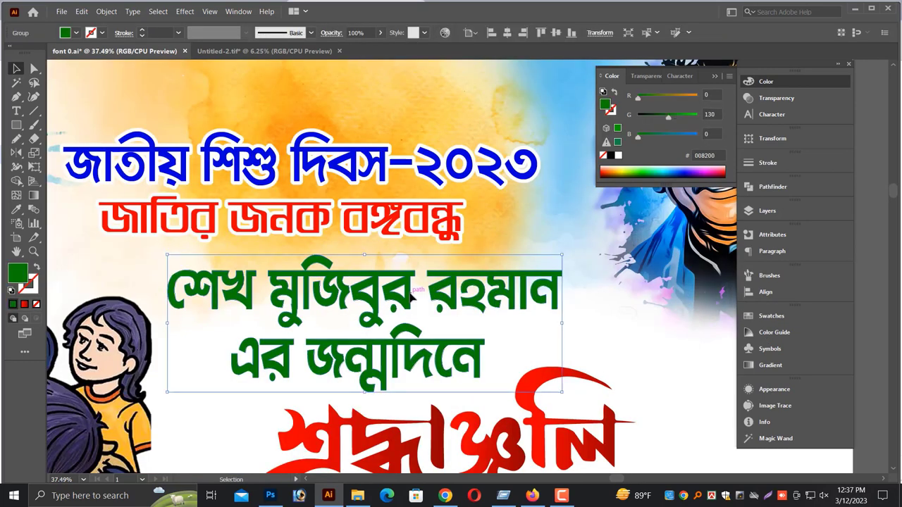
key("a")
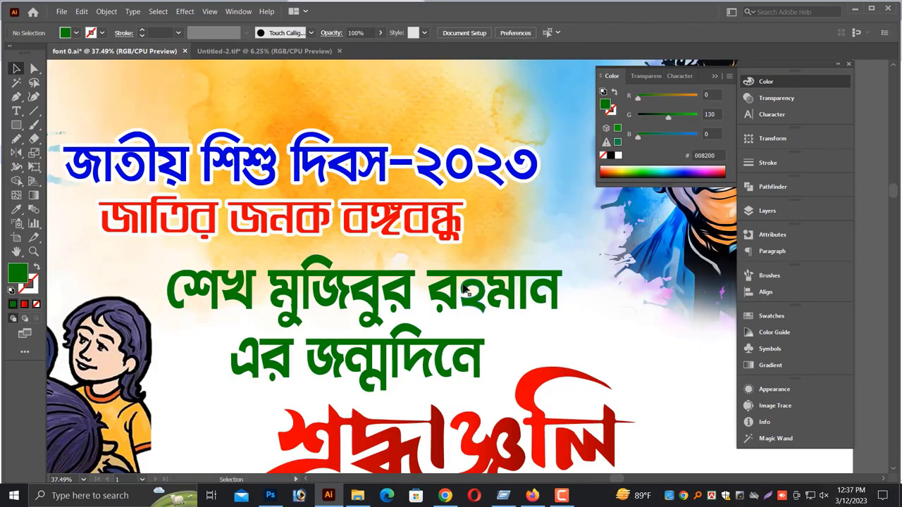
- Give the green heading a white fill and a thick 28 pt round-join stroke
key("v")
left_click(618, 155)
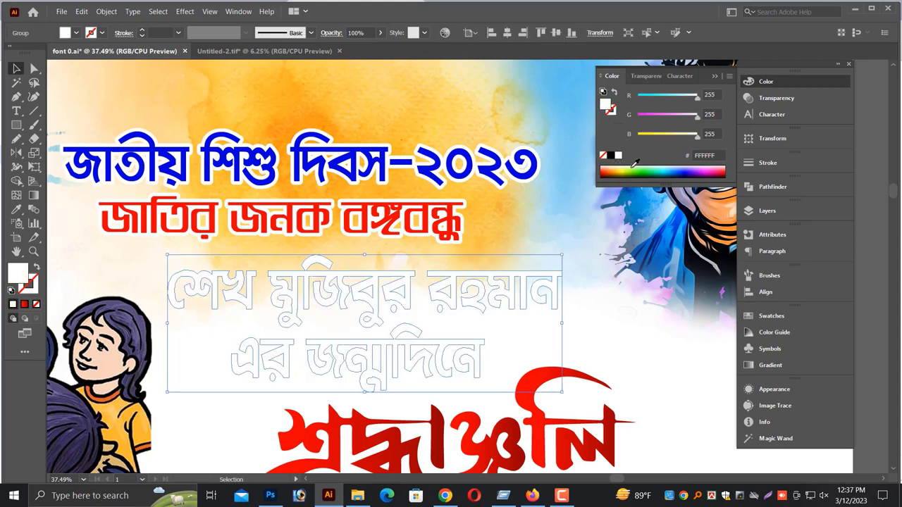
left_click(775, 168)
type("0.5")
key("Return")
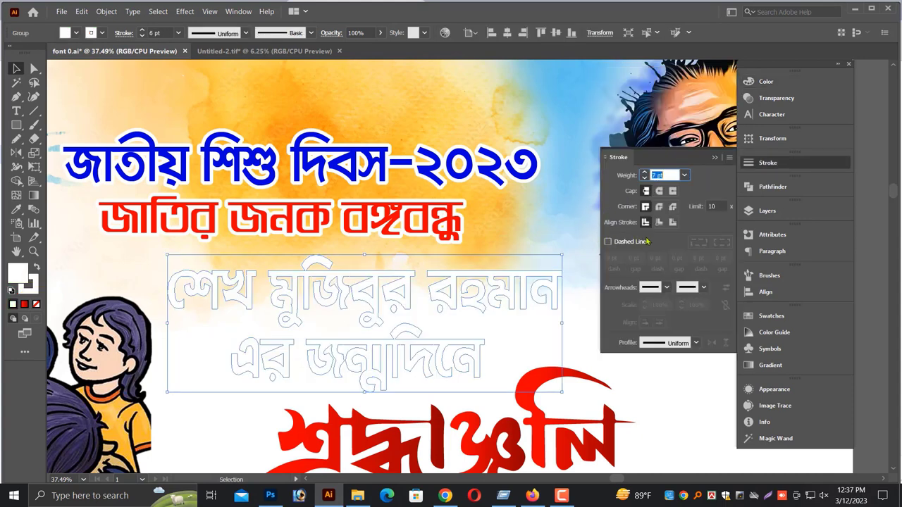
key("shift+Up")
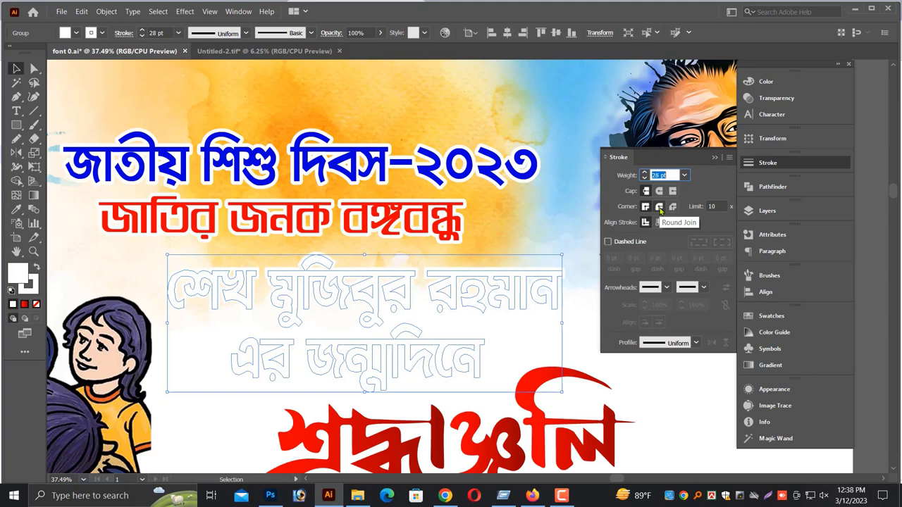
left_click(660, 207)
left_click(429, 313)
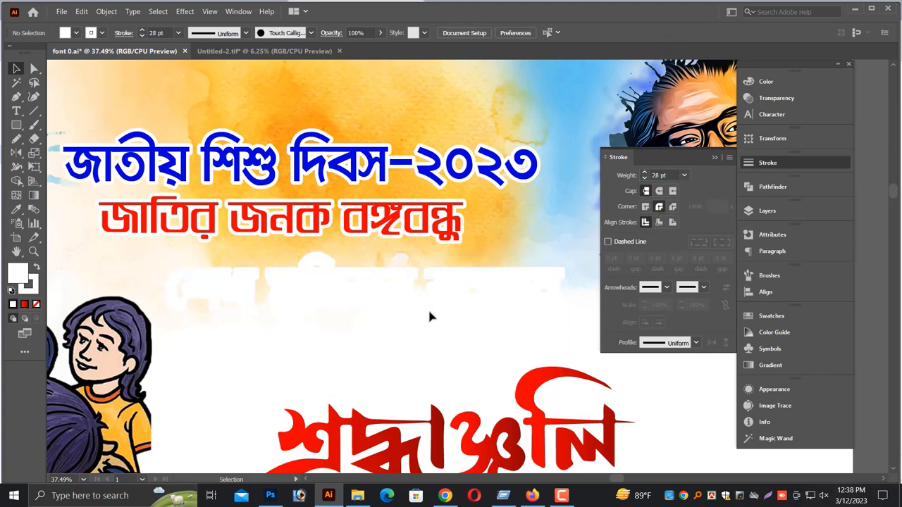
left_click(431, 316)
- Colour the thick outline light yellow (FFFF8C)
left_click(766, 81)
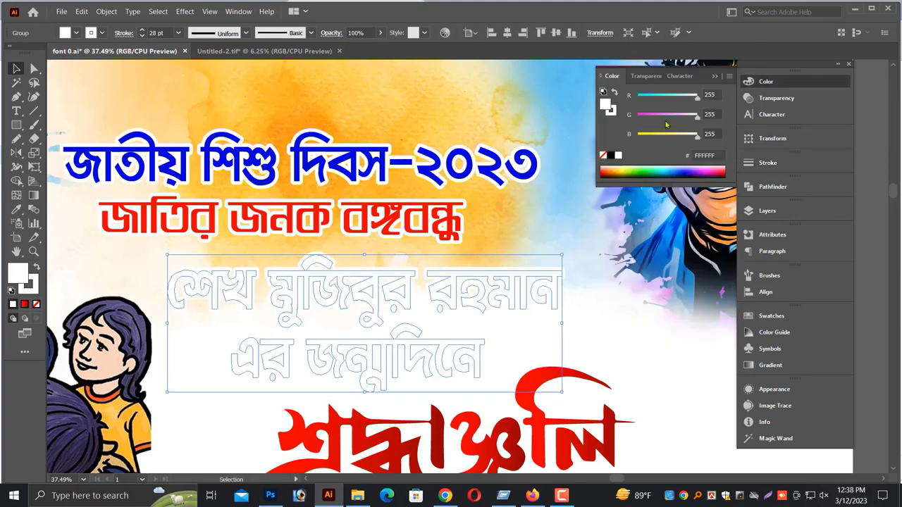
left_click(665, 136)
left_click(677, 115)
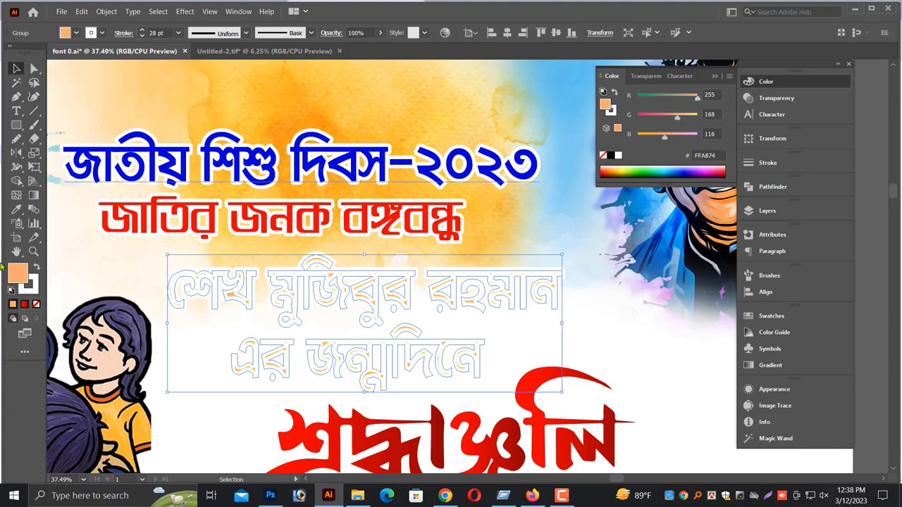
left_click(31, 288)
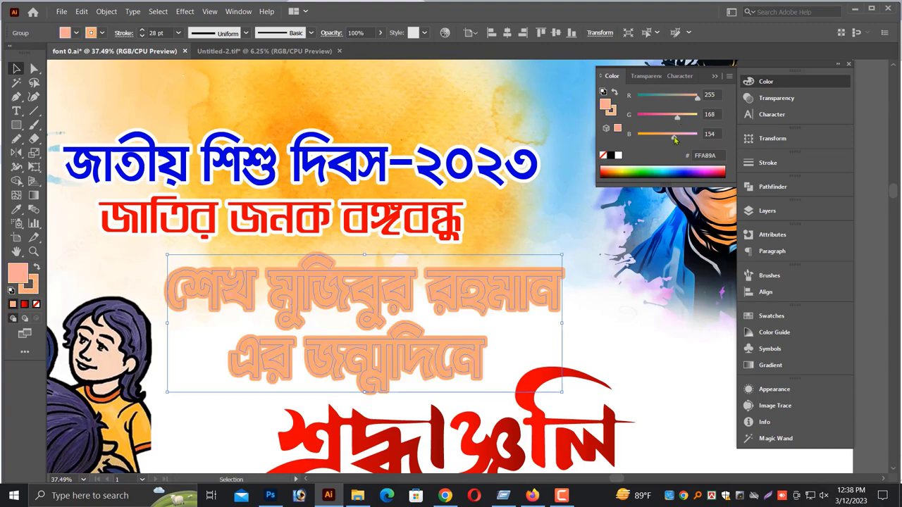
left_click_drag(688, 120, 700, 117)
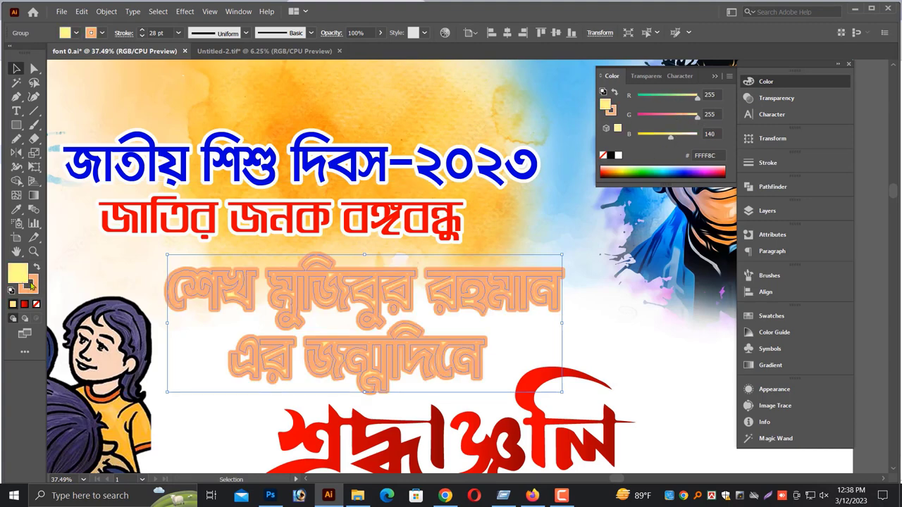
left_click(31, 285)
- Restore the green text over the yellow outline and move both top headings upward
key("ctrl+z")
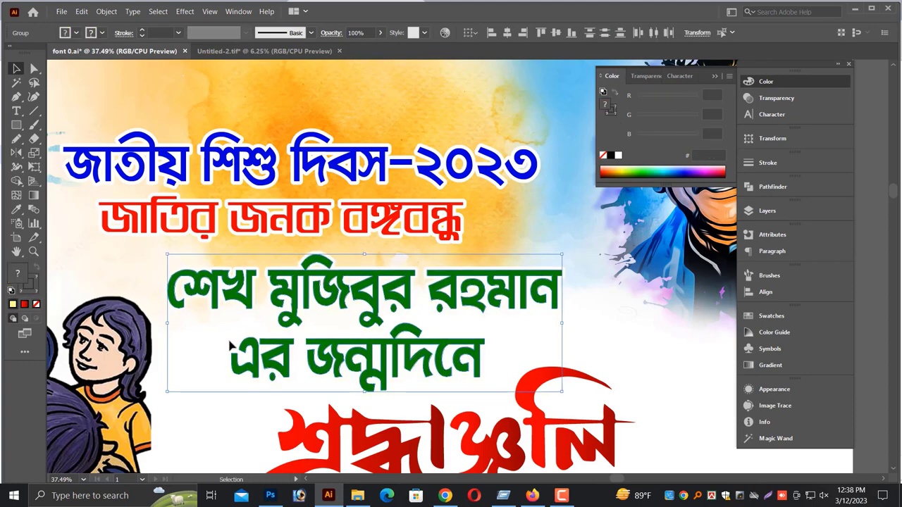
key("ctrl+minus")
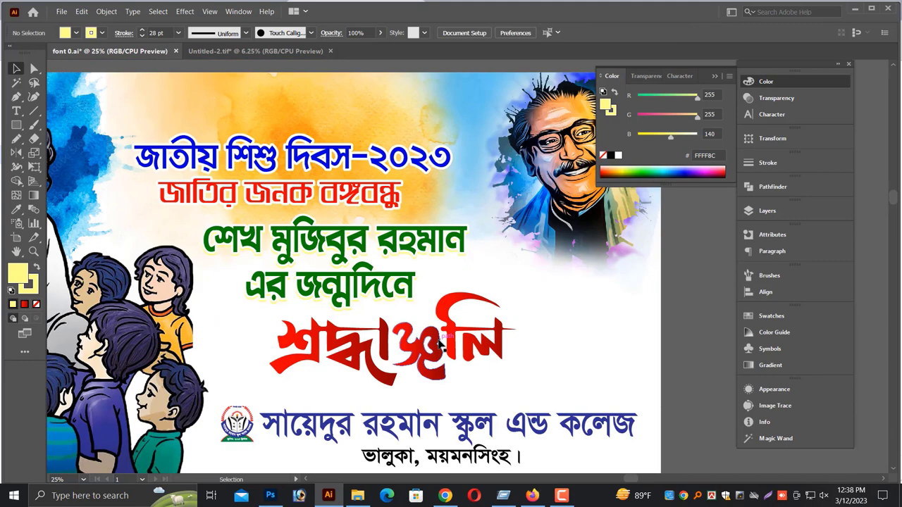
left_click(395, 338)
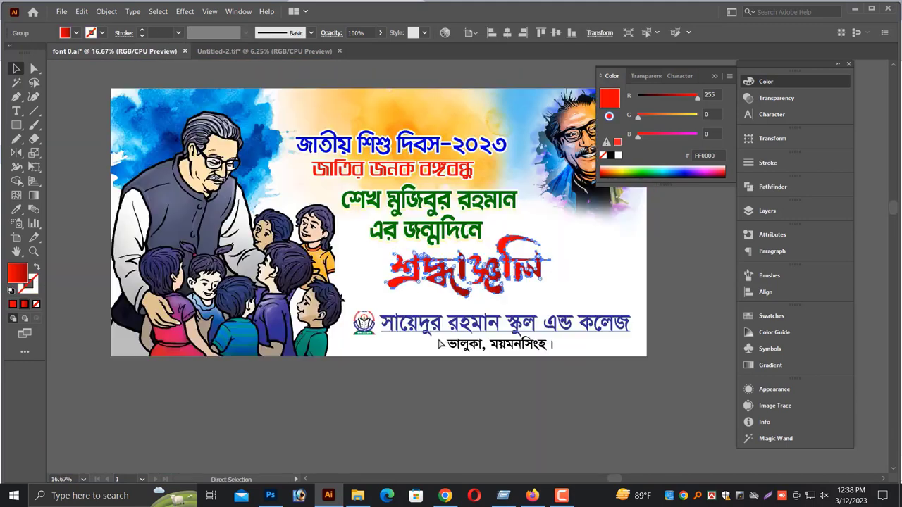
key("ctrl+minus")
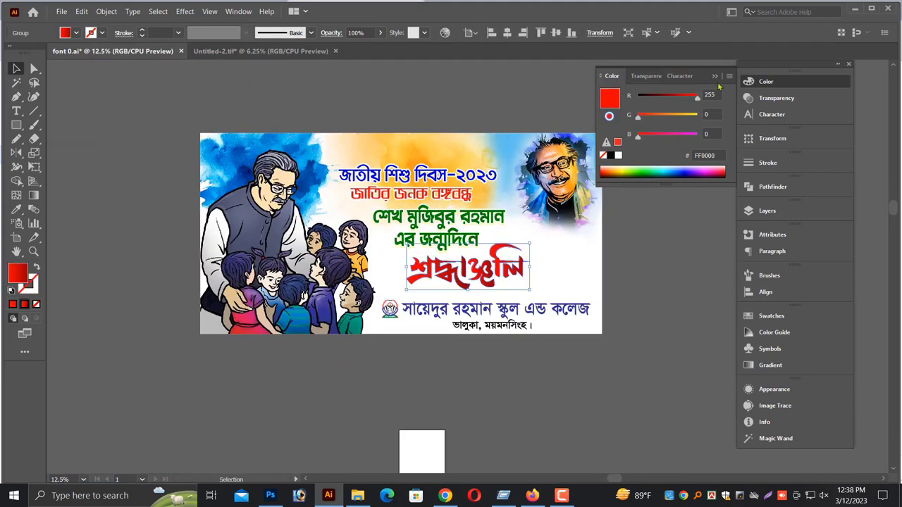
left_click(715, 76)
left_click(145, 223)
key("ctrl+0")
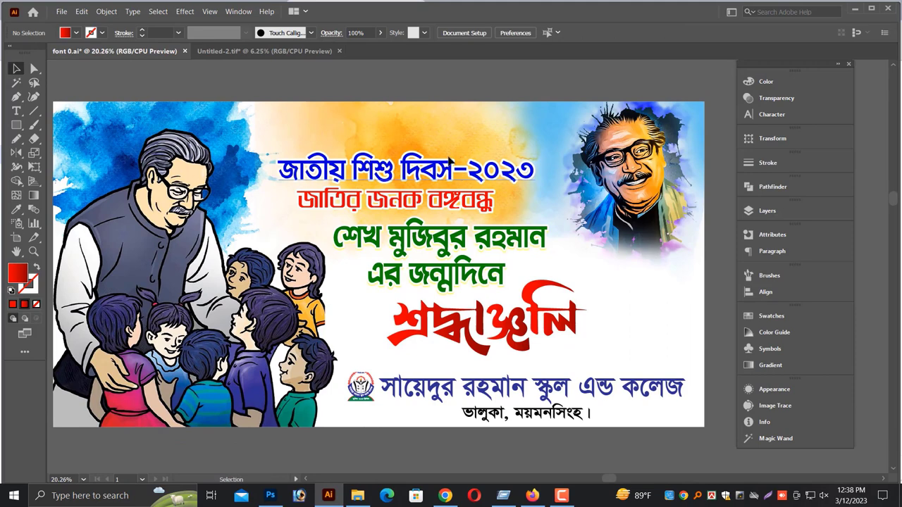
left_click(423, 169)
left_click(414, 83)
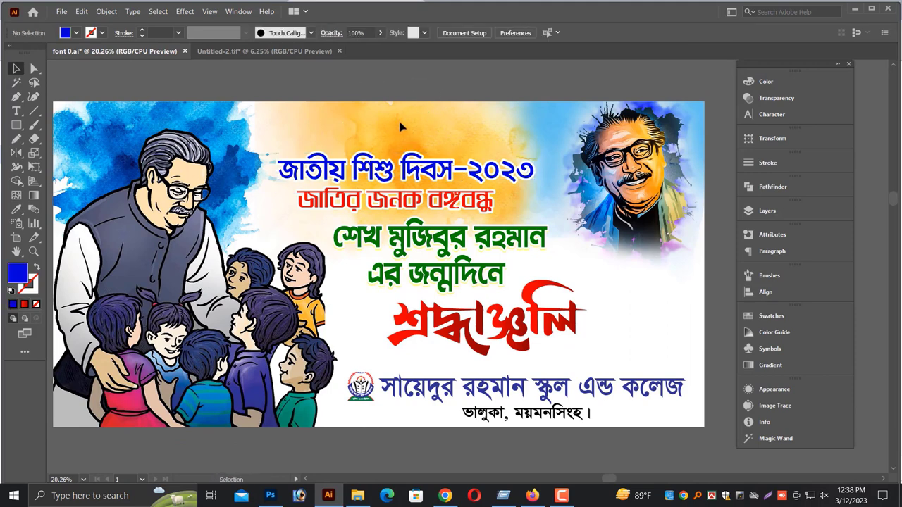
left_click_drag(400, 127, 540, 215)
left_click_drag(464, 170, 463, 164)
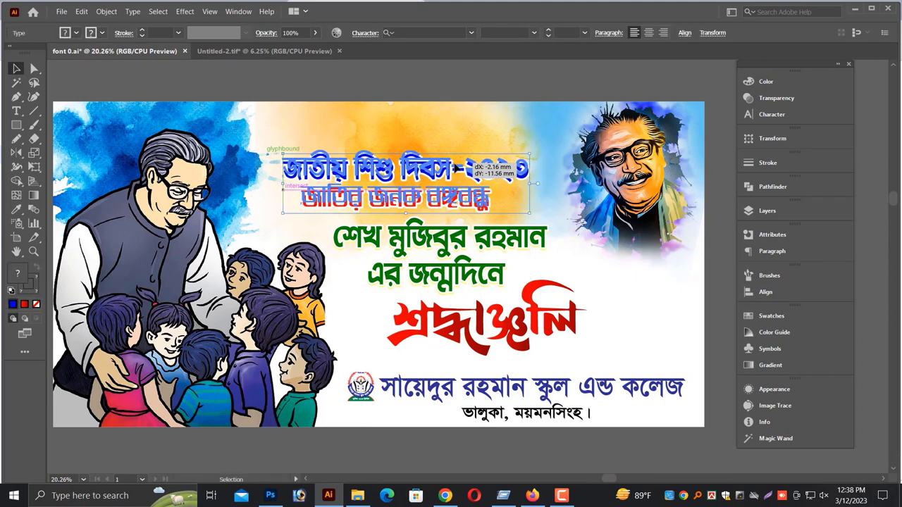
- Lower the green headline slightly, then nudge শ্রদ্ধাঞ্জলি left and stretch it wider
left_click(525, 253)
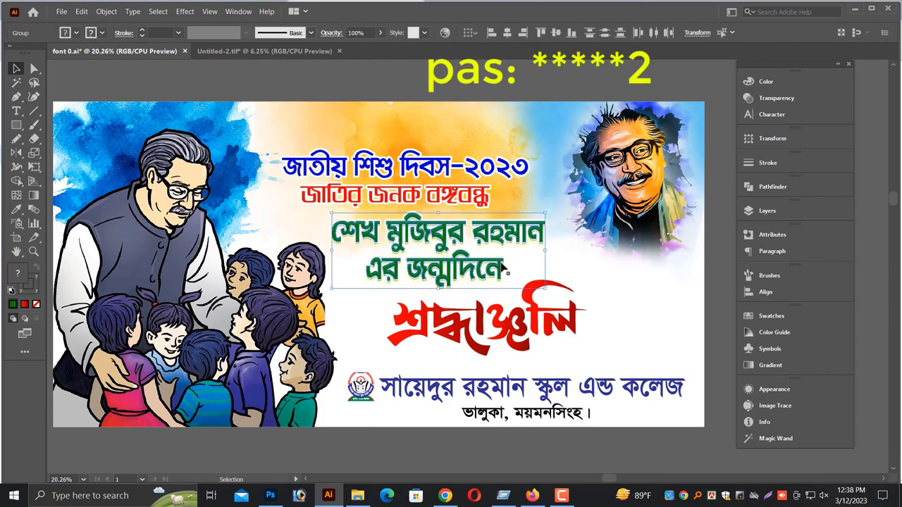
left_click_drag(463, 243, 463, 250)
left_click(465, 321)
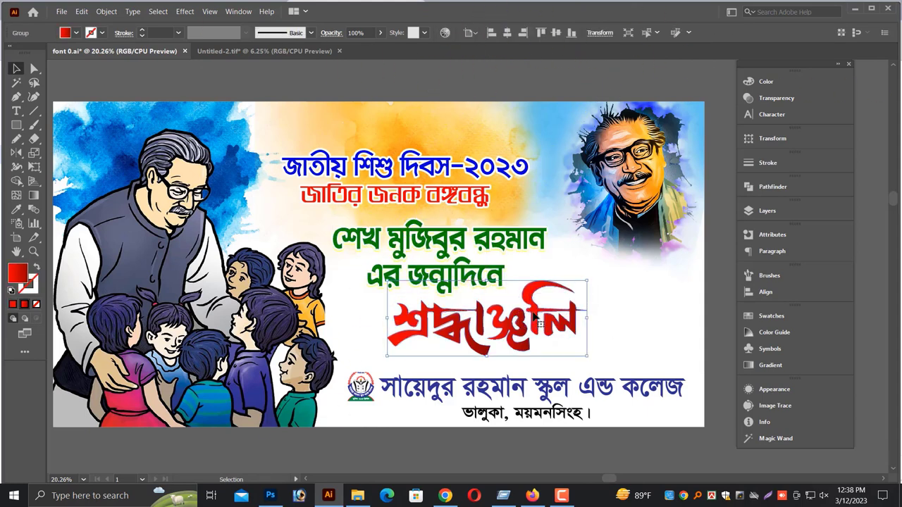
left_click_drag(534, 315, 526, 313)
left_click_drag(579, 318, 589, 318)
left_click(542, 399)
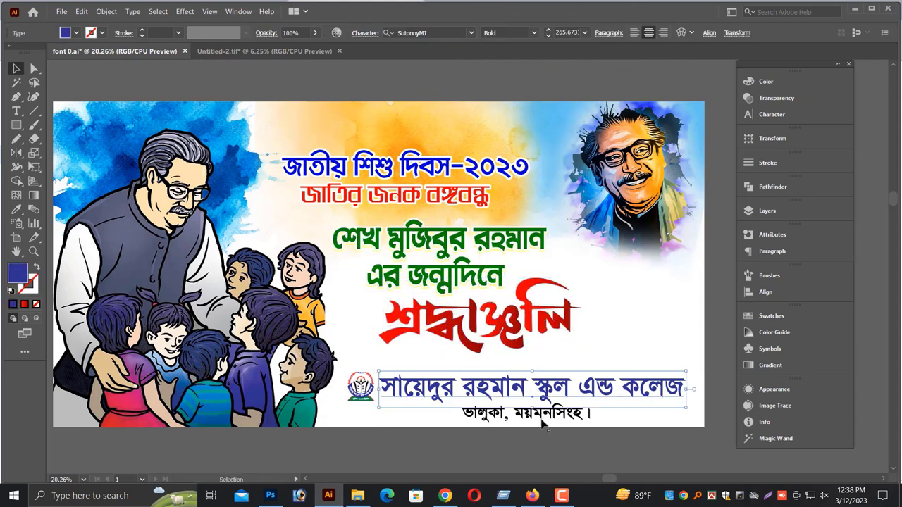
- Draw a trial thin blue rectangle bar above the school name, then remove it
key("ctrl+minus")
key("ctrl+minus")
left_click(364, 399)
left_click_drag(454, 360, 351, 414)
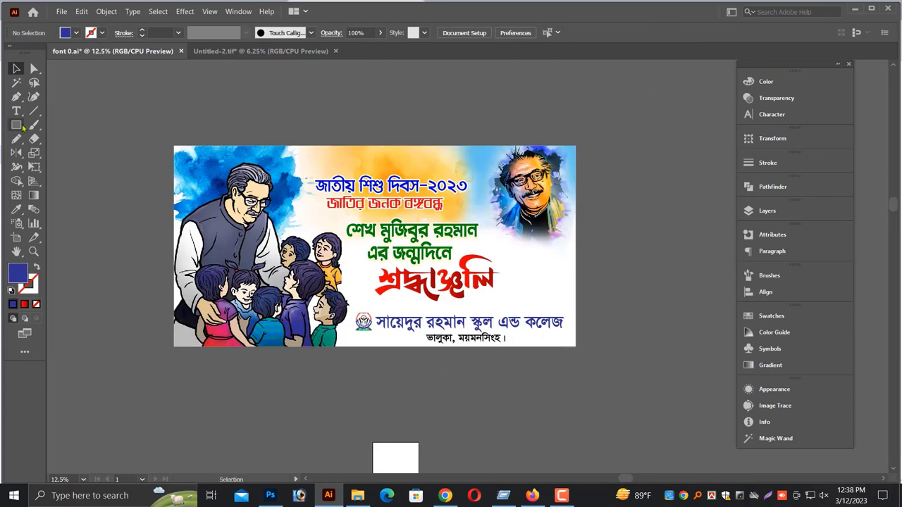
left_click_drag(358, 304, 574, 310)
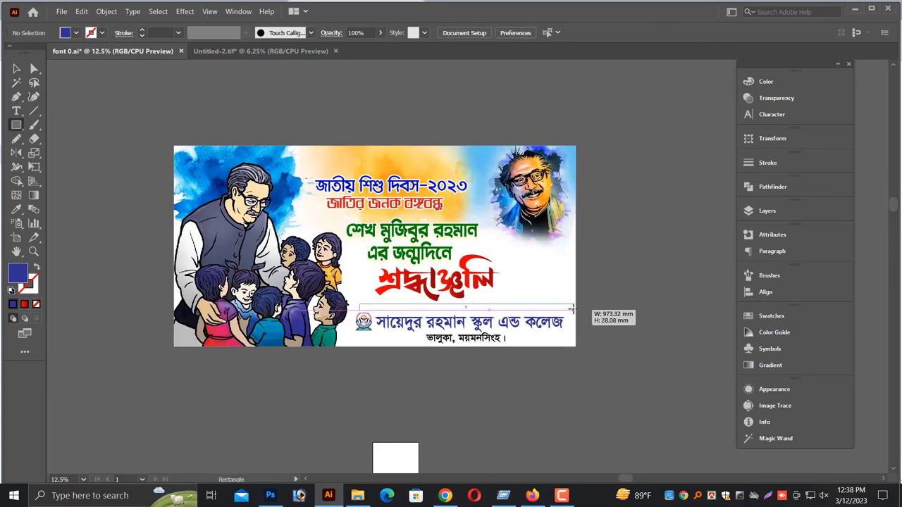
key("ctrl+plus")
key("v")
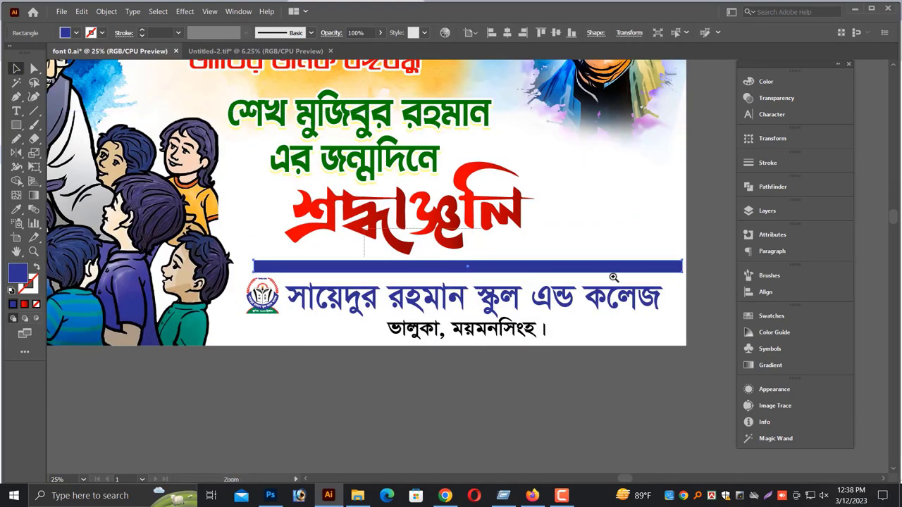
scroll(394, 289, "up", 5)
left_click_drag(397, 293, 397, 299)
scroll(397, 299, "down", 5)
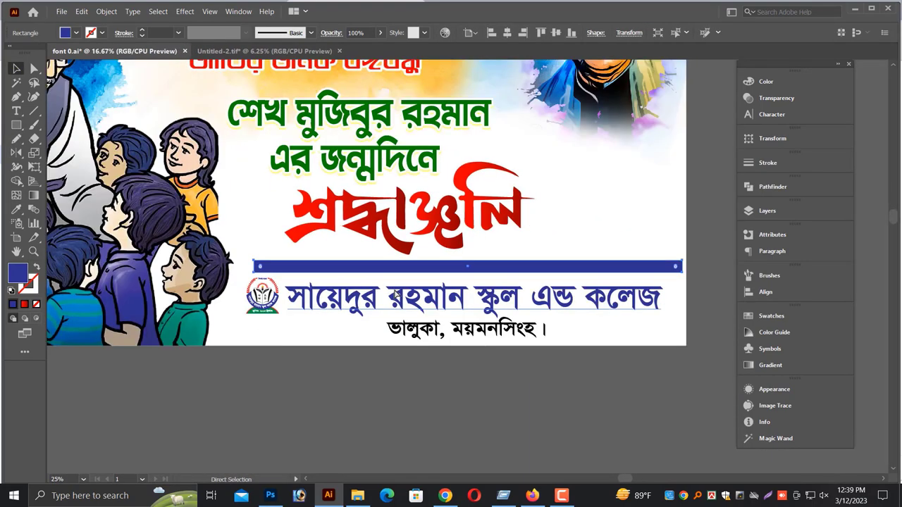
key("ctrl+shift+a")
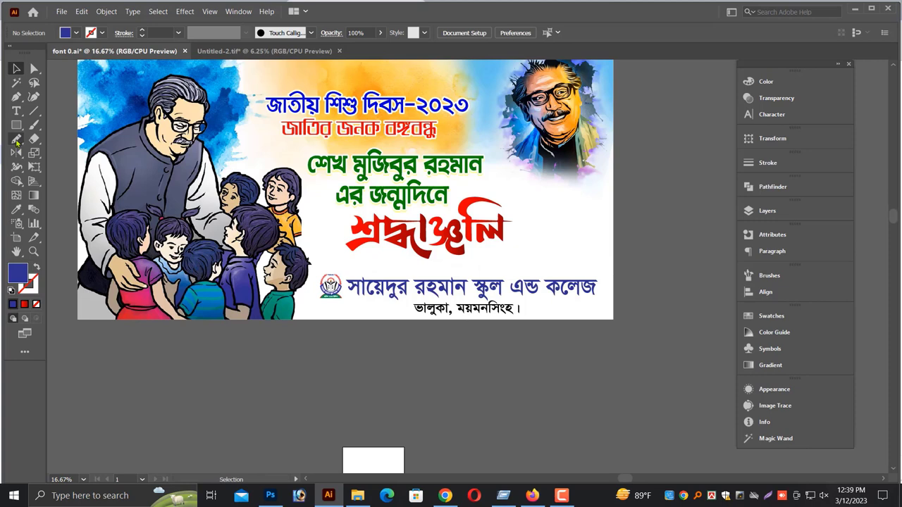
- Draw a straight stroked line above the school name with a 25 pt weight
left_click(17, 97)
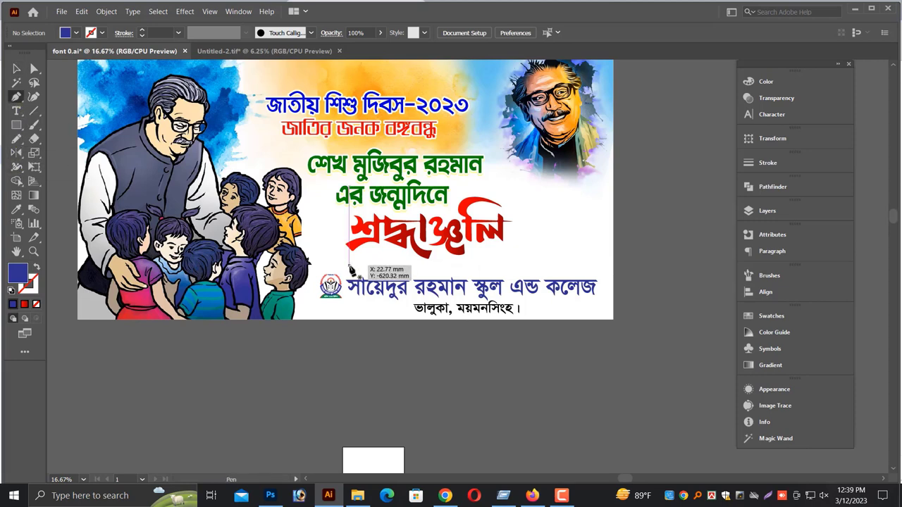
left_click(348, 266)
left_click(599, 266, "shift")
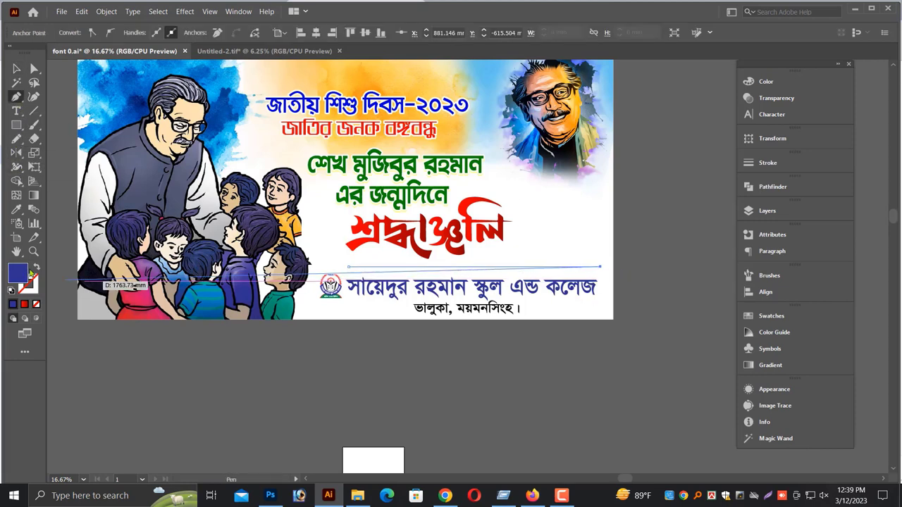
left_click(36, 267)
left_click(17, 69)
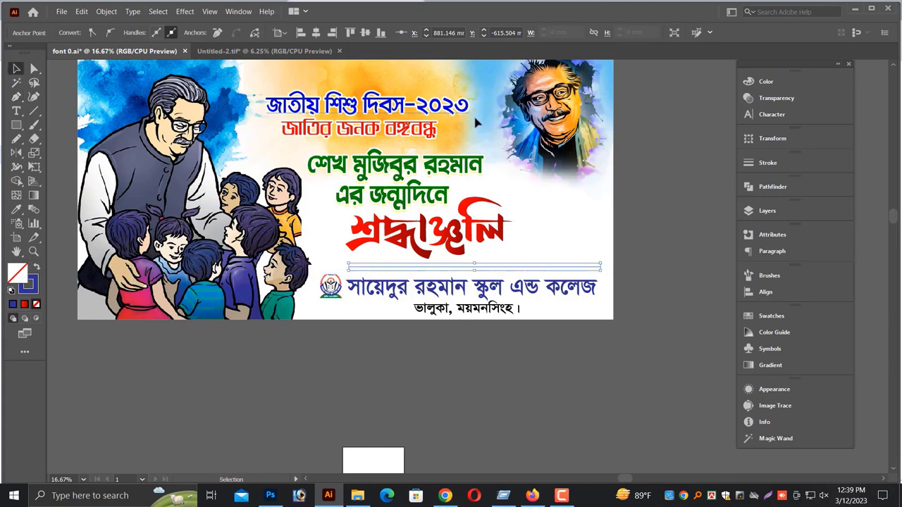
left_click(768, 163)
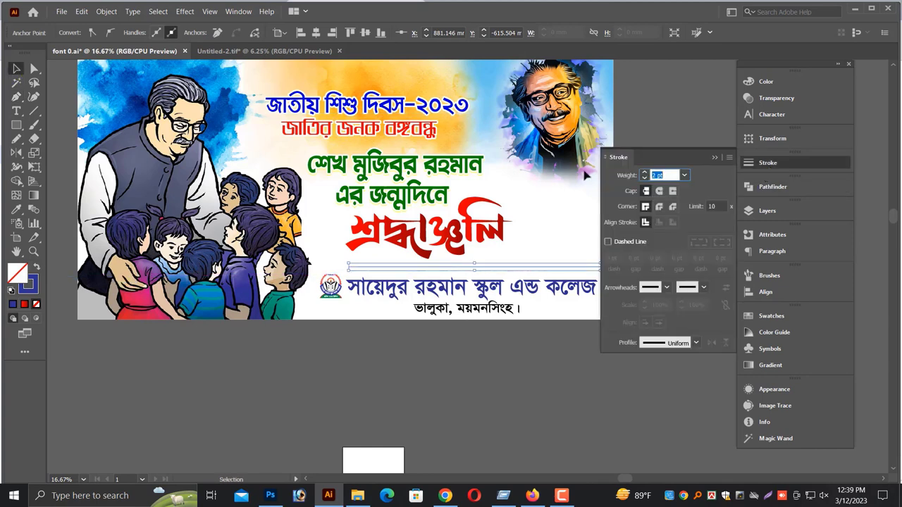
type("25")
key("Return")
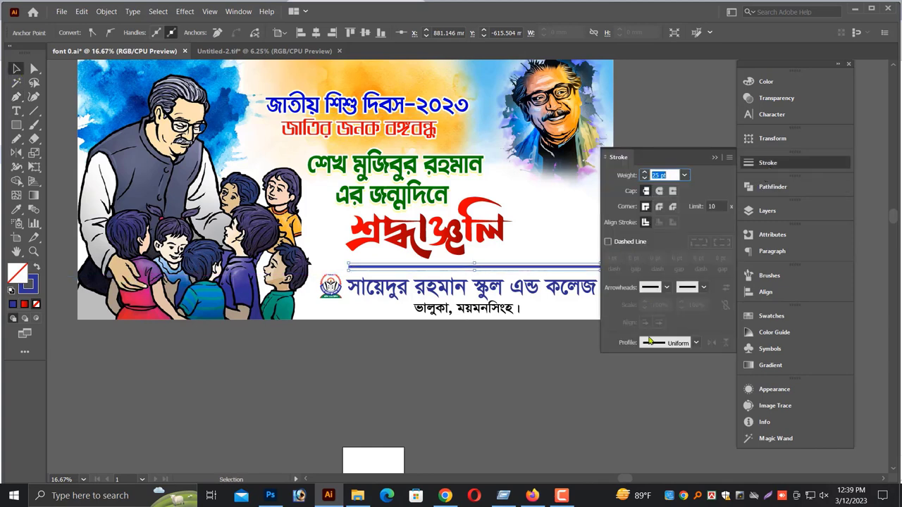
- Apply Width Profile 1 to taper the line and thicken its middle
left_click(650, 342)
left_click(651, 239)
left_click(548, 308)
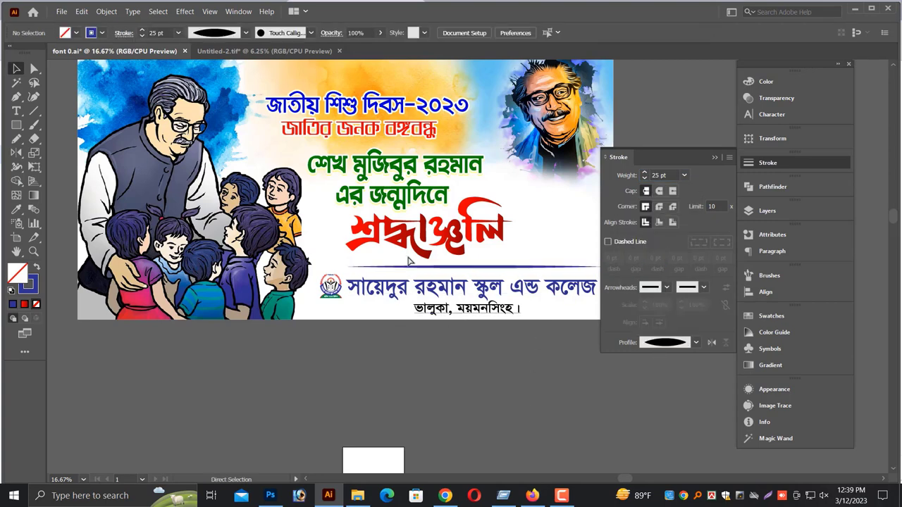
scroll(423, 258, "up", 5)
left_click_drag(341, 302, 351, 298)
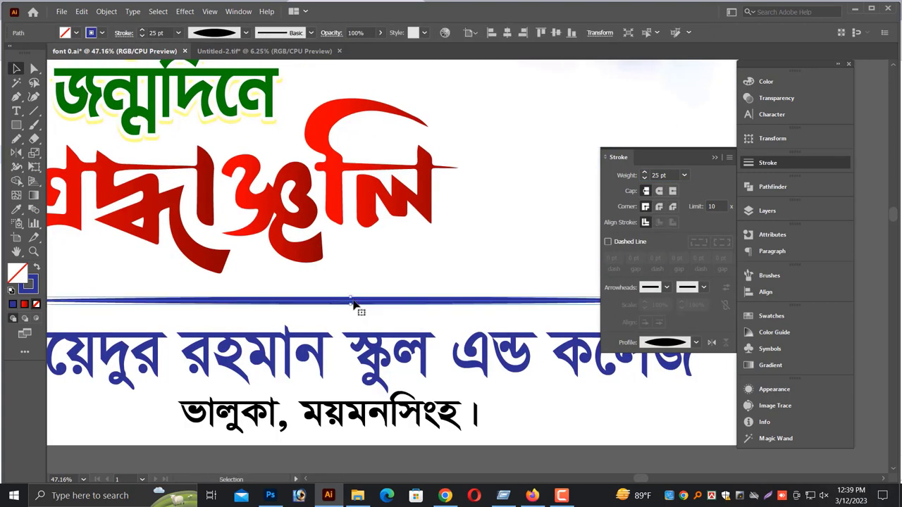
scroll(351, 298, "down", 3)
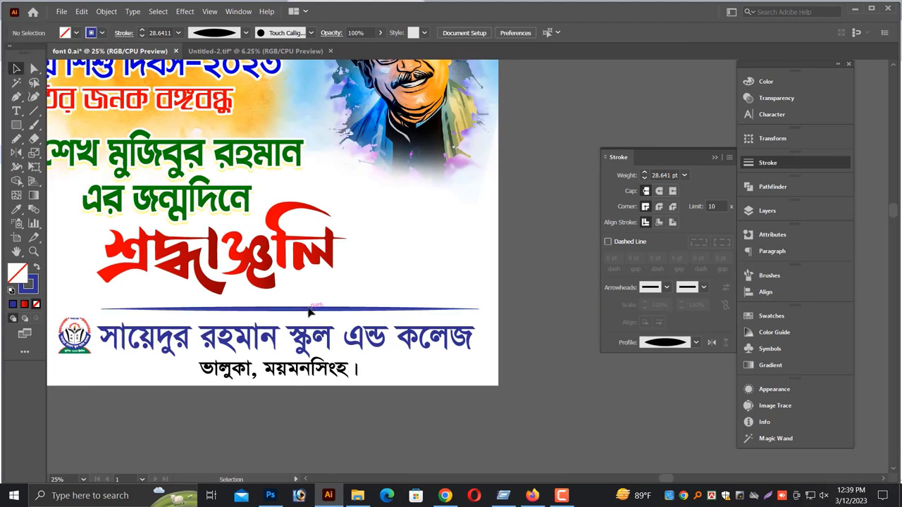
- Colour the tapered divider line light blue (2ED4FF)
left_click(308, 310)
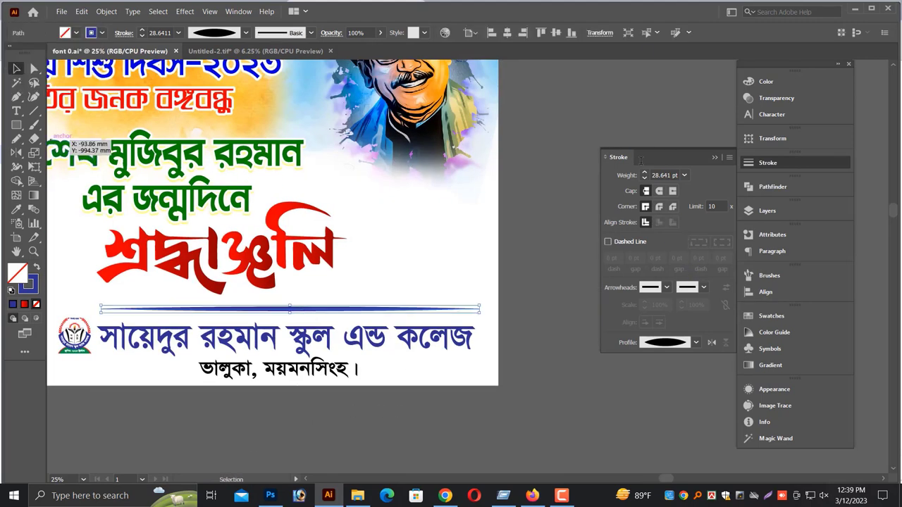
left_click(766, 81)
left_click(612, 112)
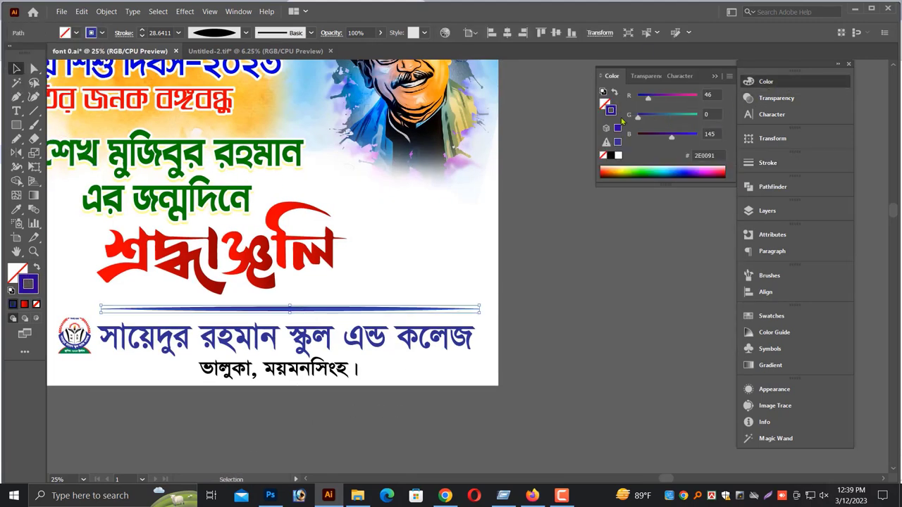
mouse_move(659, 135)
left_mouse_down()
mouse_move(698, 136)
mouse_move(688, 119)
left_mouse_up()
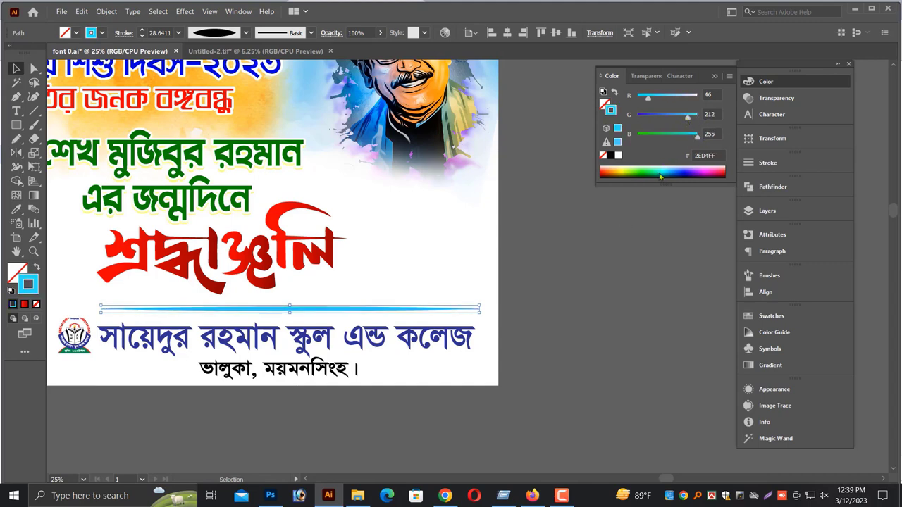
left_click_drag(341, 282, 469, 273)
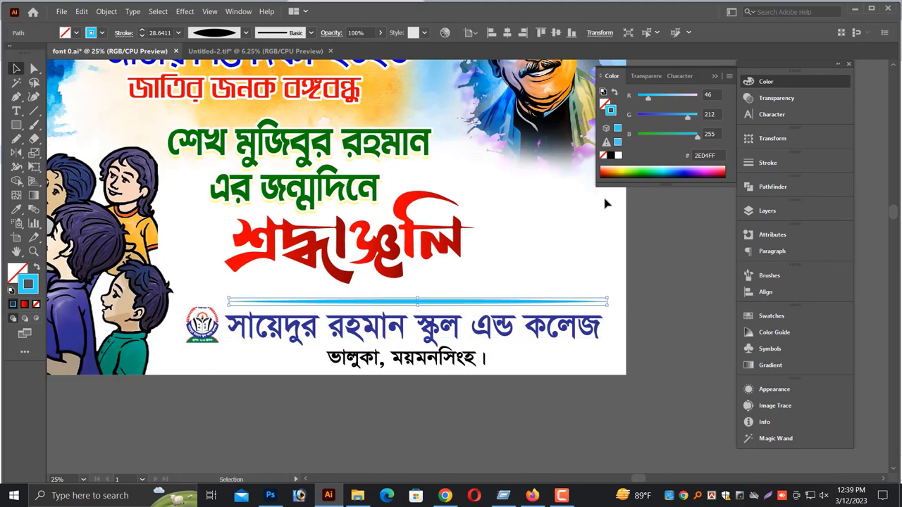
left_click(714, 76)
left_click(661, 255)
key("ctrl+minus")
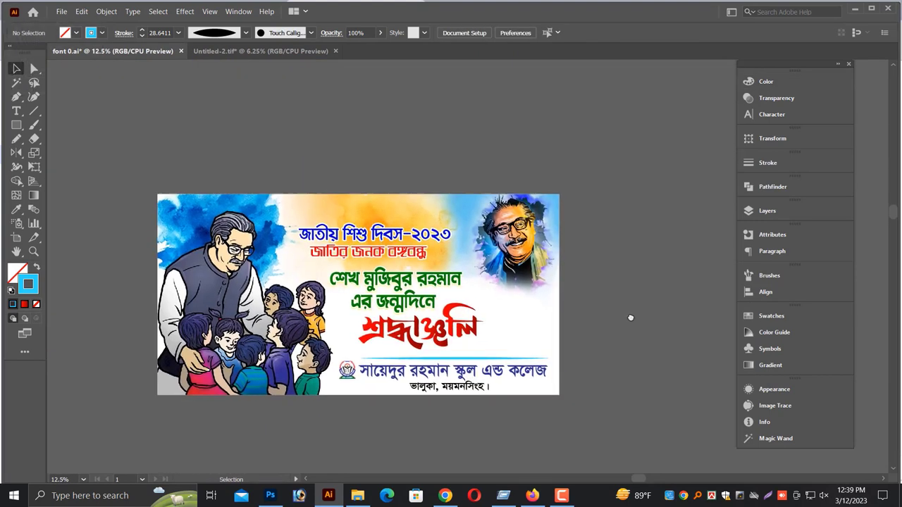
- Ungroup all the artwork and enlarge the portrait at the top right
scroll(588, 322, "up", 2)
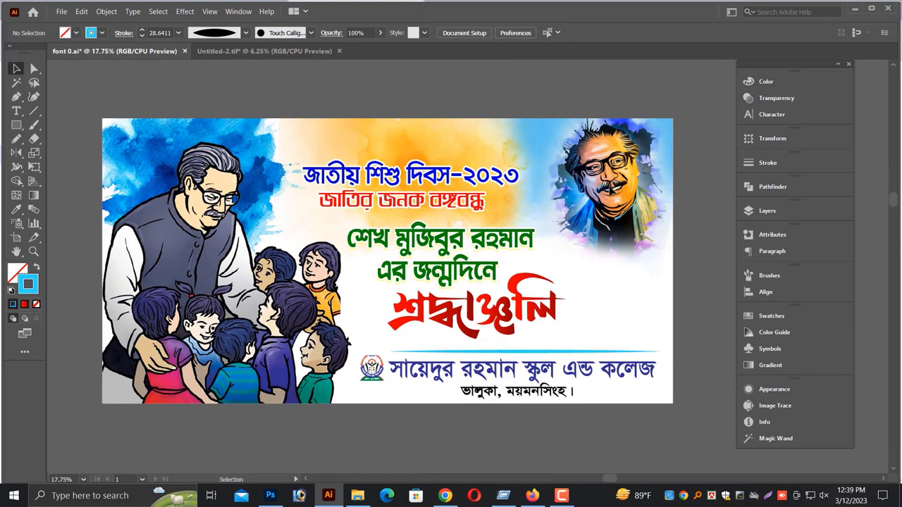
right_click(608, 184)
left_click(537, 81)
key("ctrl+a")
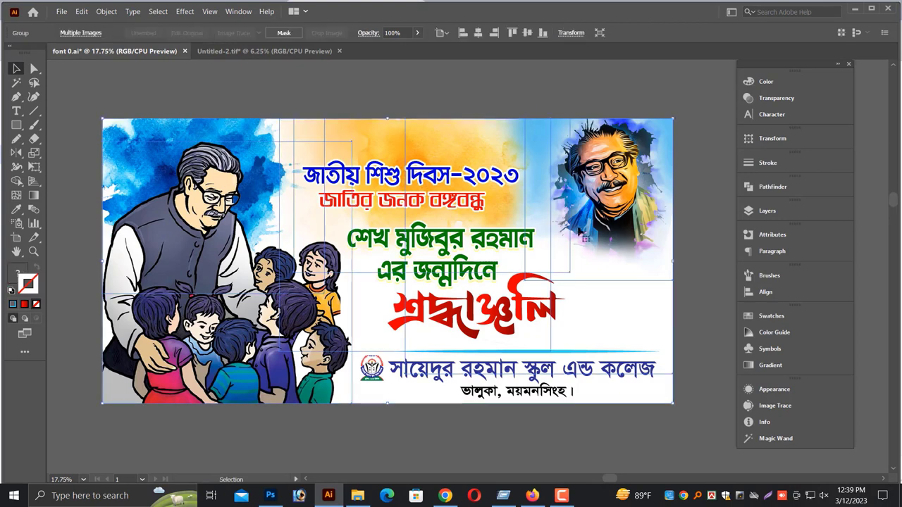
right_click(572, 162)
left_click(604, 262)
left_click(599, 173)
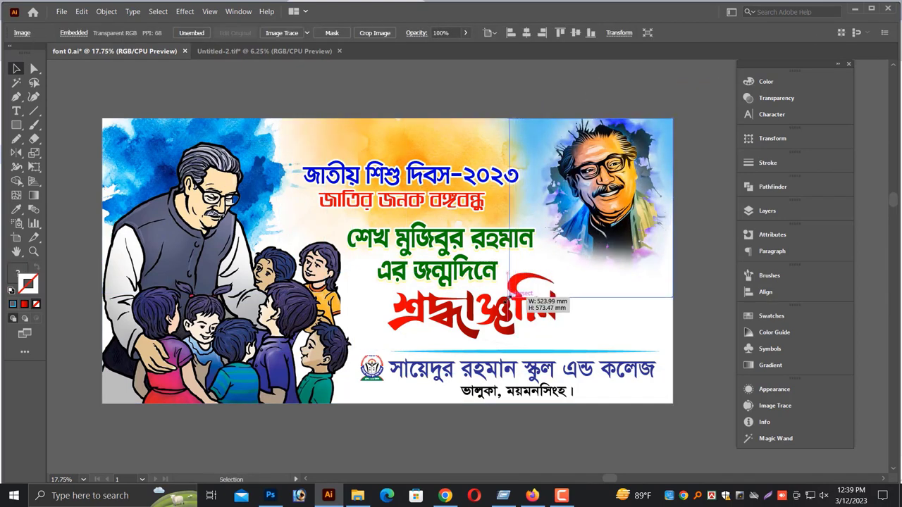
left_click_drag(524, 281, 505, 301)
left_click(481, 98)
scroll(341, 76, "down", 1)
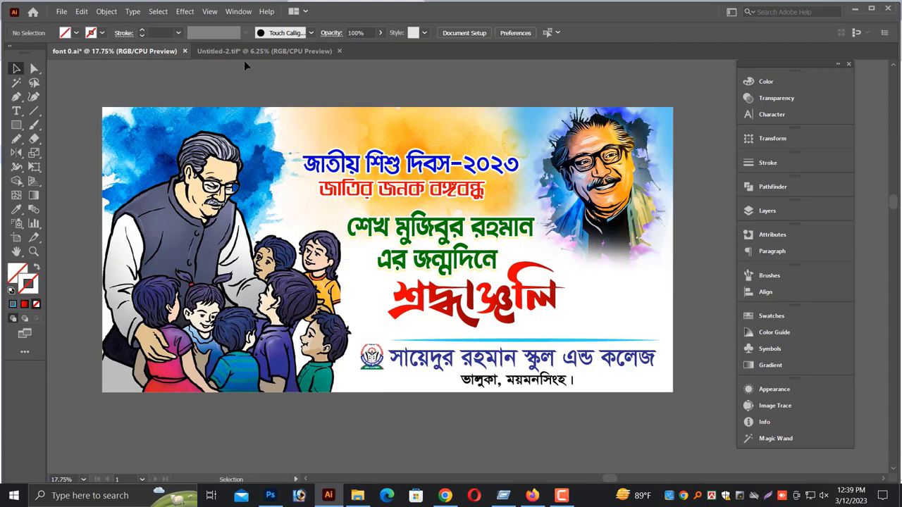
- Save the banner as font 0.ai
key("ctrl+shift+s")
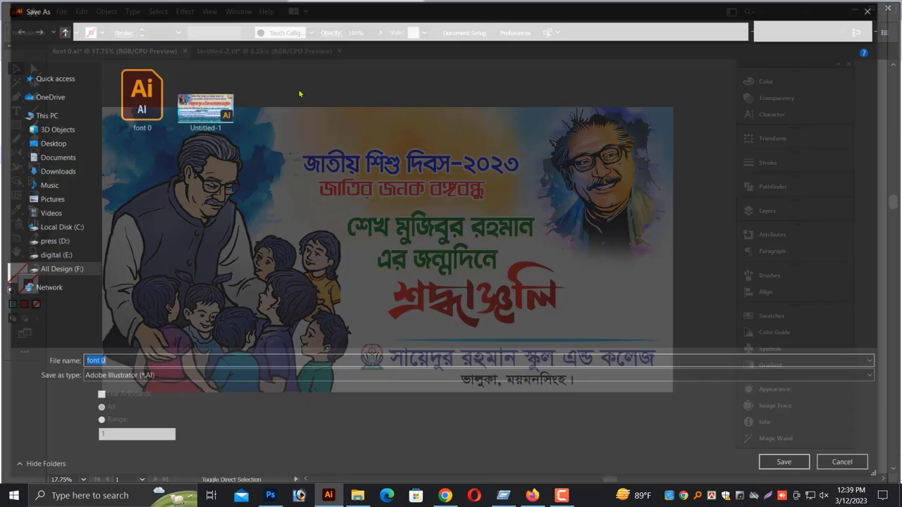
left_click(860, 468)
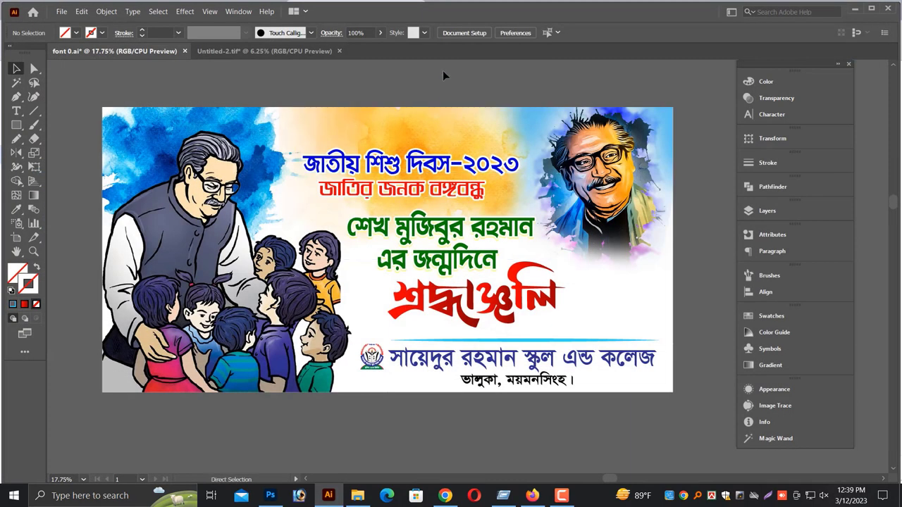
key("ctrl+s")
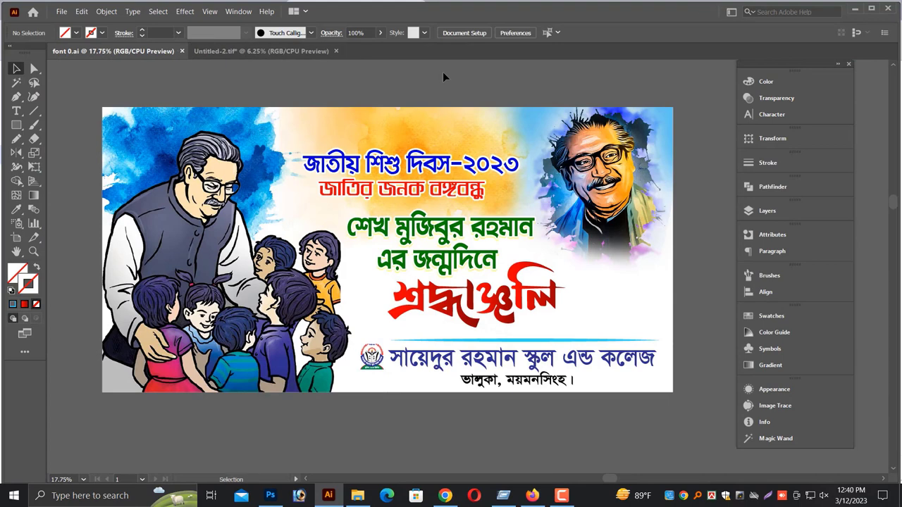